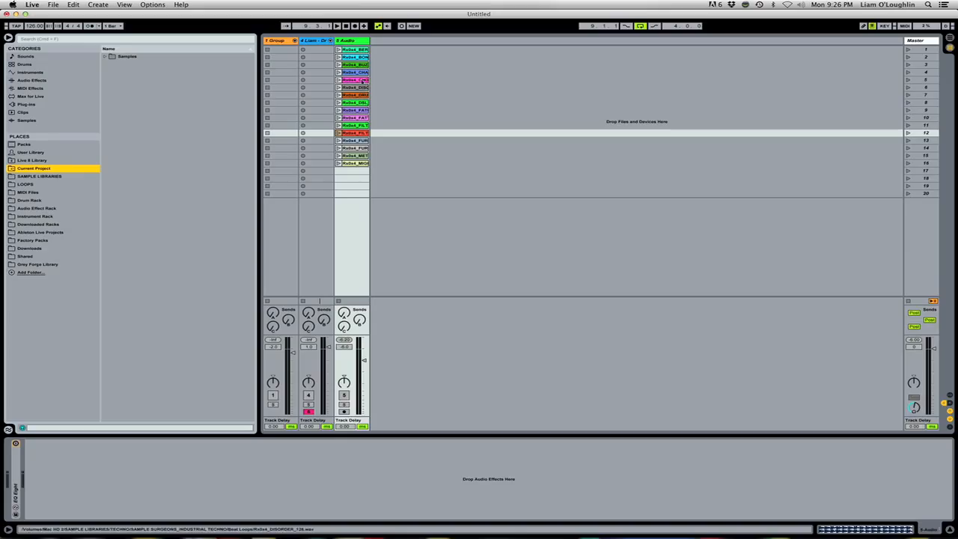
# Step: Select all 16 clips in the 5 Audio track and open their shared clip settings
pyautogui.click(358, 50)
pyautogui.keyDown('shift'); pyautogui.click(356, 163); pyautogui.keyUp('shift')
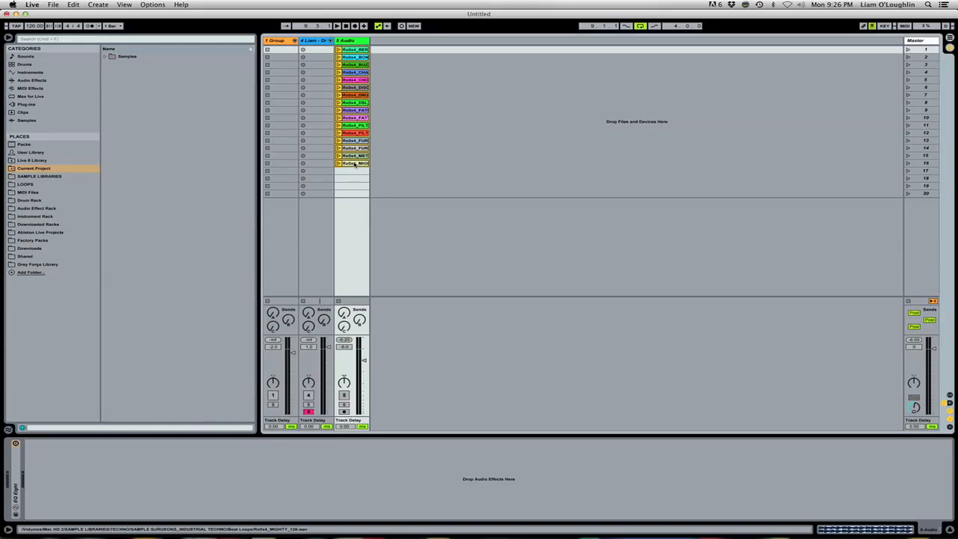
pyautogui.hotkey('shift', 'Tab')
pyautogui.hotkey('shift', 'Tab')
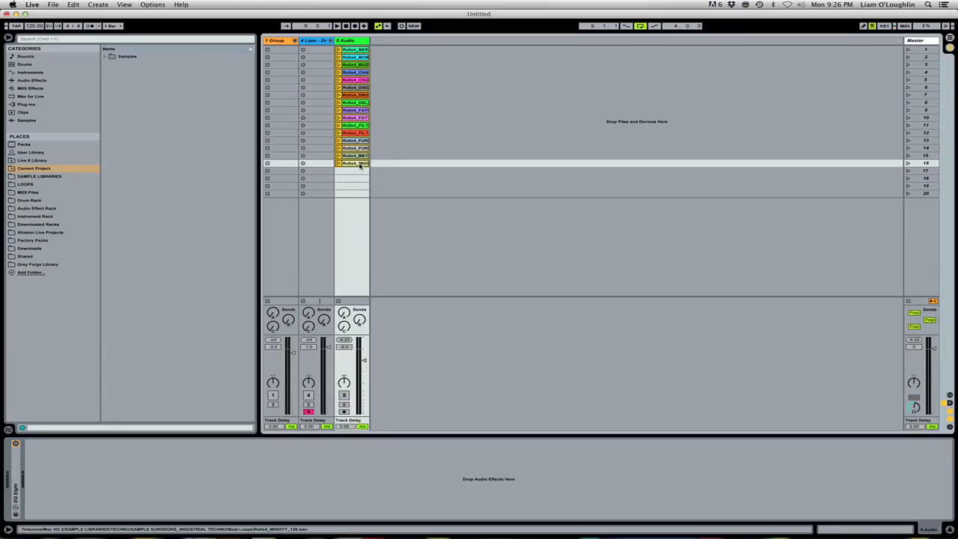
pyautogui.click(355, 50)
pyautogui.click(362, 164)
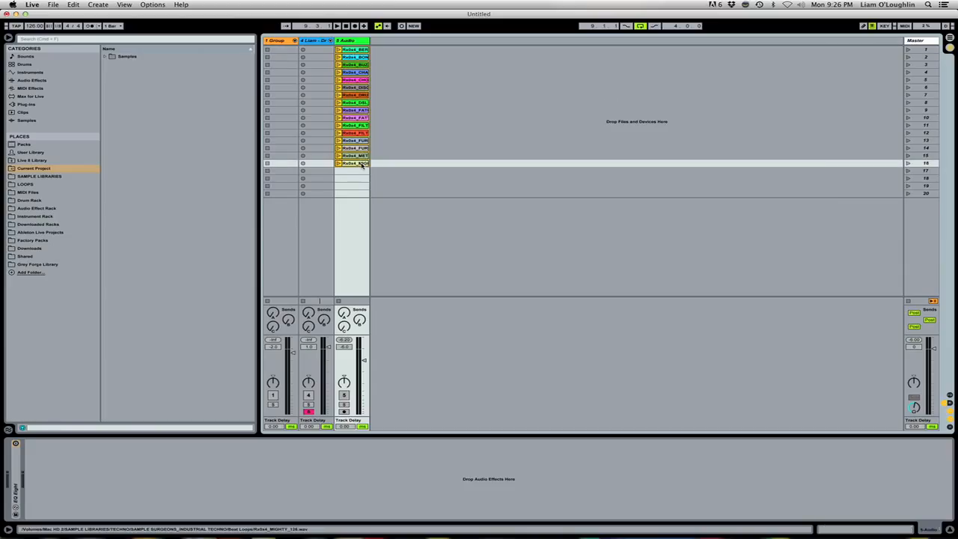
pyautogui.click(360, 71)
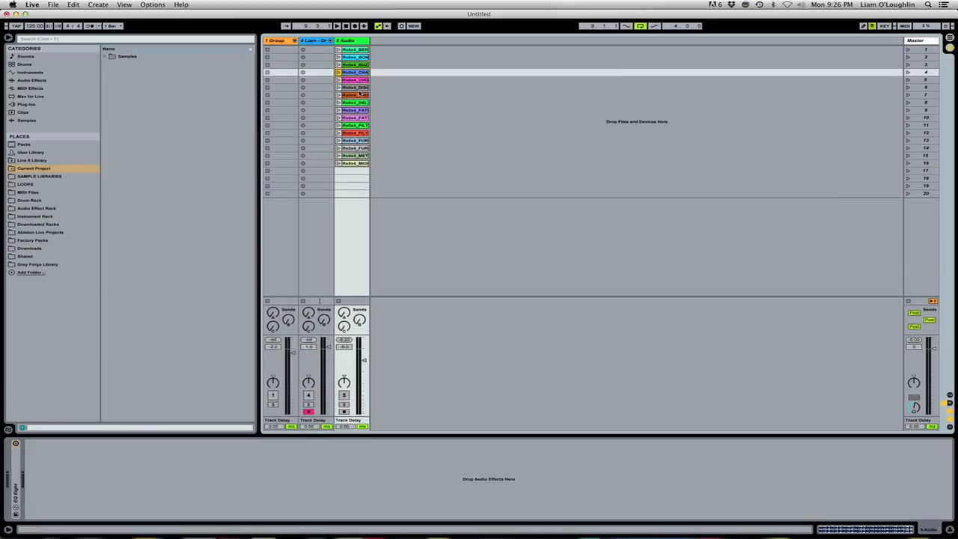
pyautogui.click(360, 102)
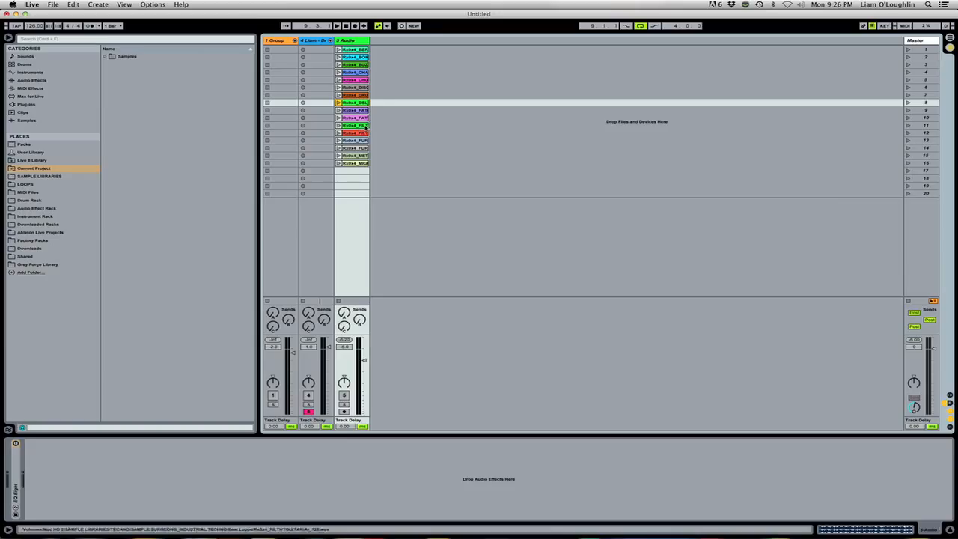
pyautogui.click(363, 163)
pyautogui.click(360, 50)
pyautogui.doubleClick(360, 50)
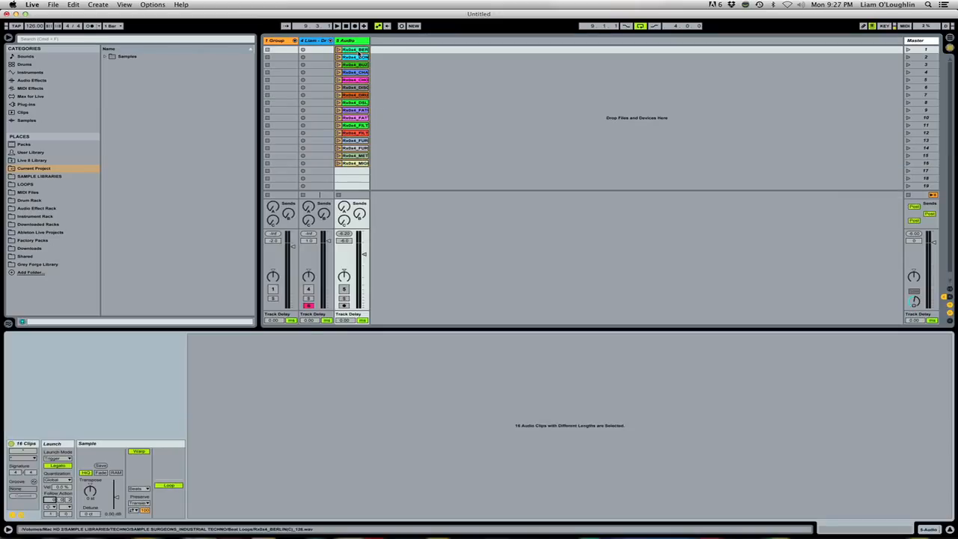
# Step: Show the launch settings of the 16 selected clips and choose Other as their follow action
pyautogui.click(12, 515)
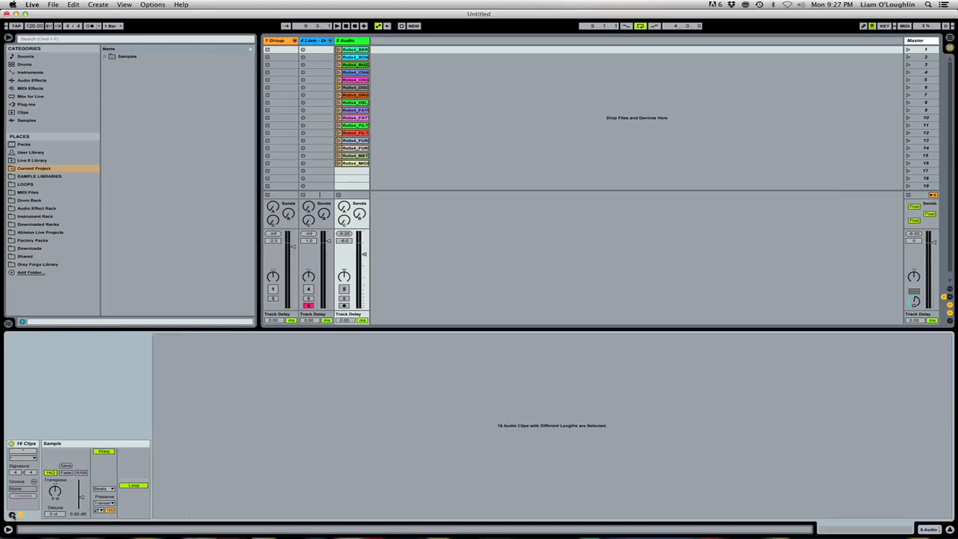
pyautogui.click(12, 515)
pyautogui.click(12, 515)
pyautogui.click(12, 515)
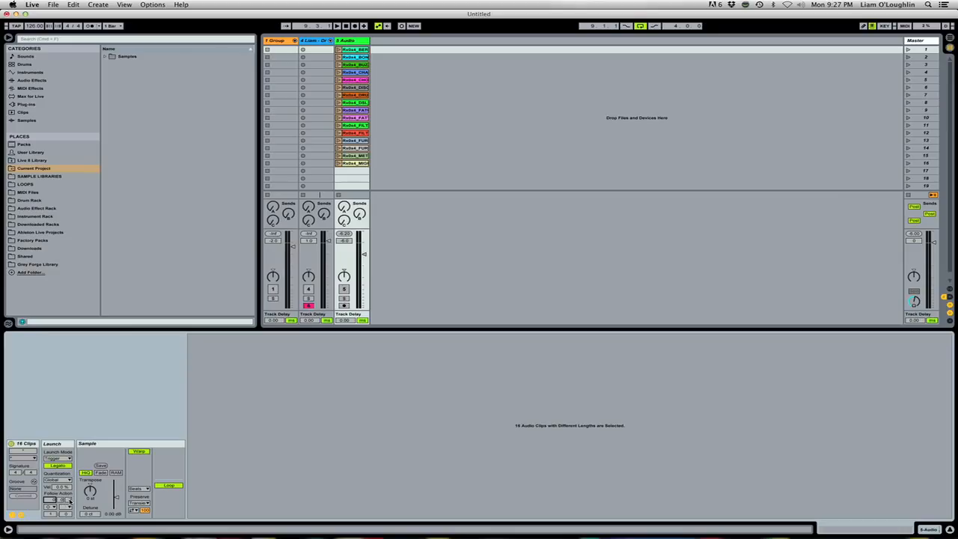
pyautogui.click(52, 507)
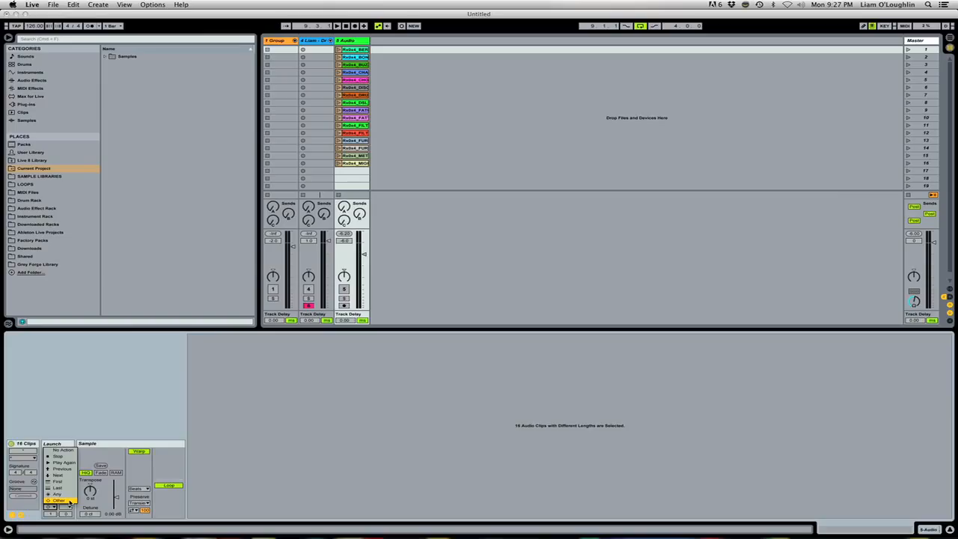
pyautogui.click(67, 501)
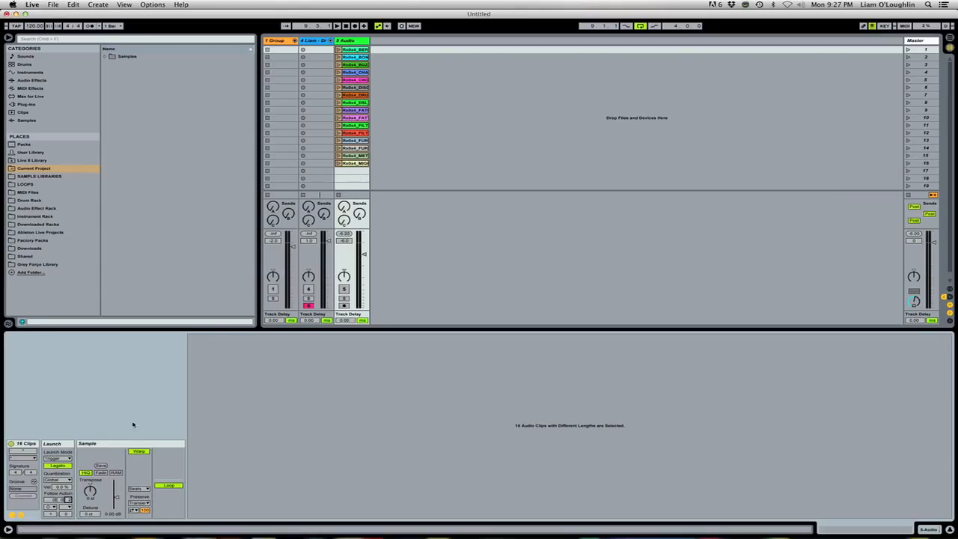
# Step: Solo the 5 Audio track, launch its seventh clip to audition the random clip switching, and stop playback
pyautogui.click(344, 298)
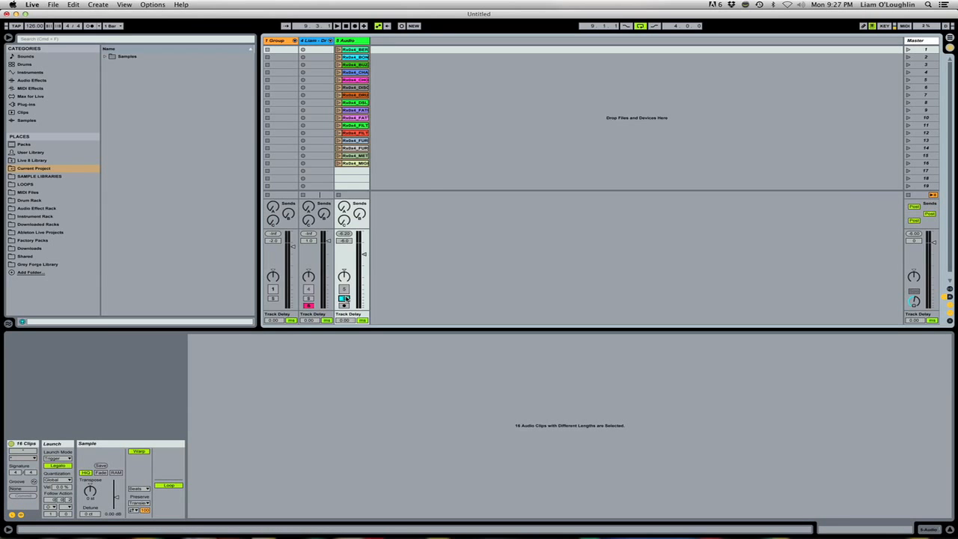
pyautogui.click(339, 95)
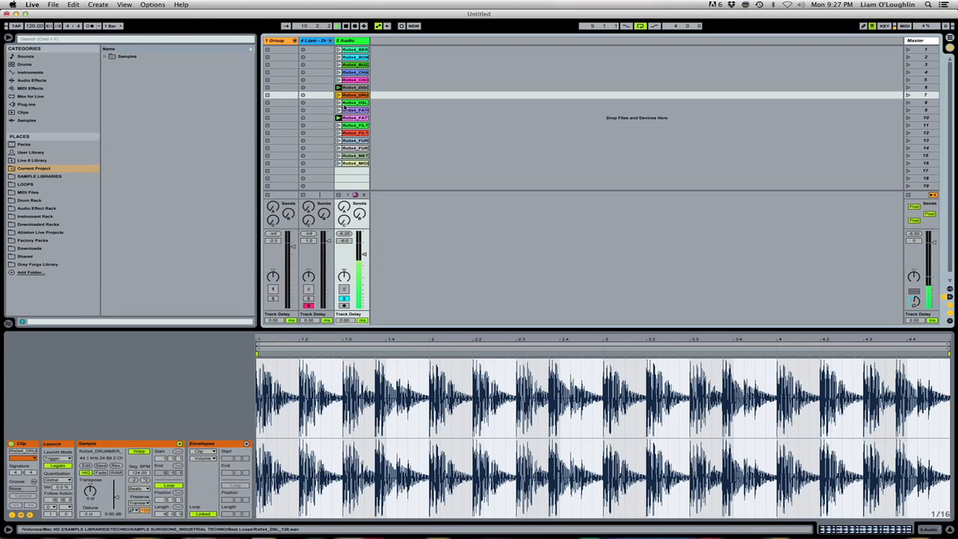
pyautogui.press('space')
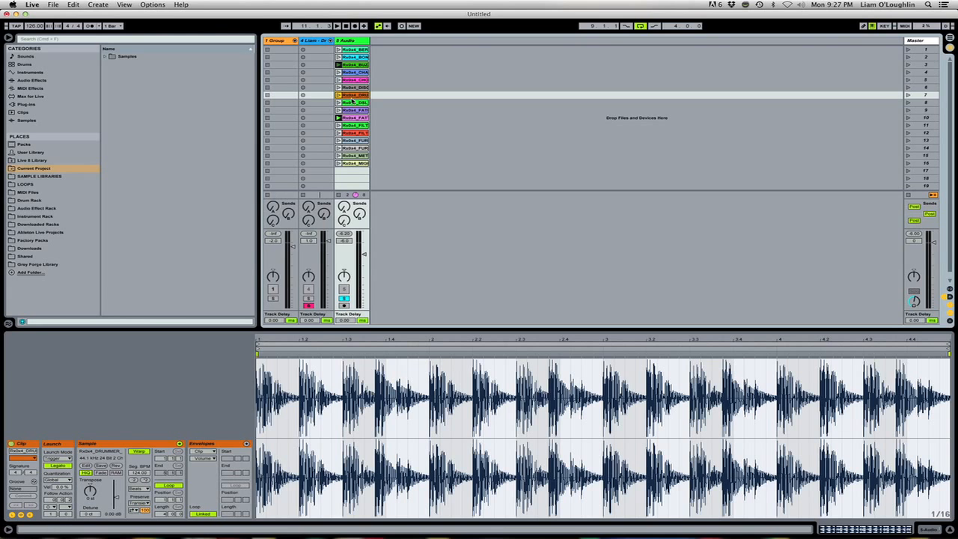
# Step: Record the randomly switching clips into the arrangement from bar 9, and unfold the 5 Audio track
pyautogui.press('Tab')
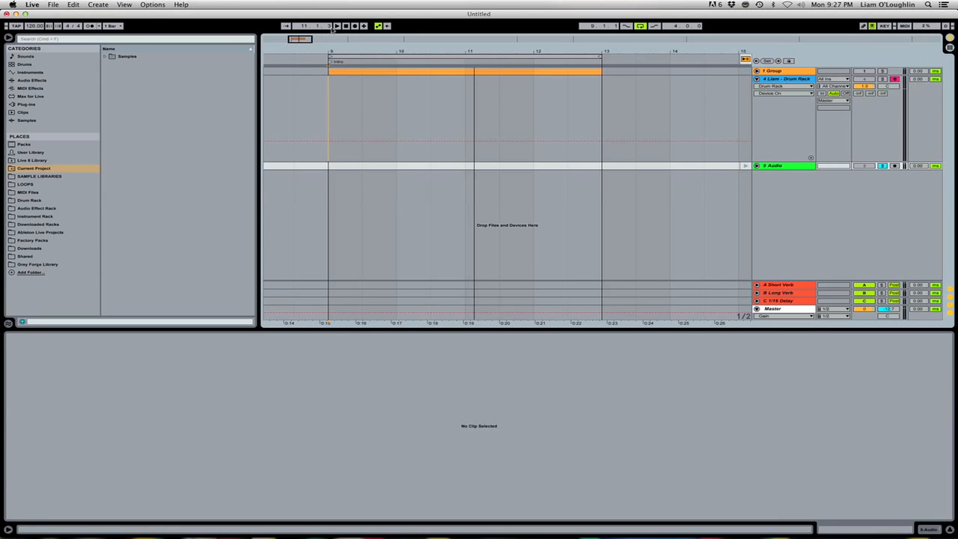
pyautogui.click(354, 26)
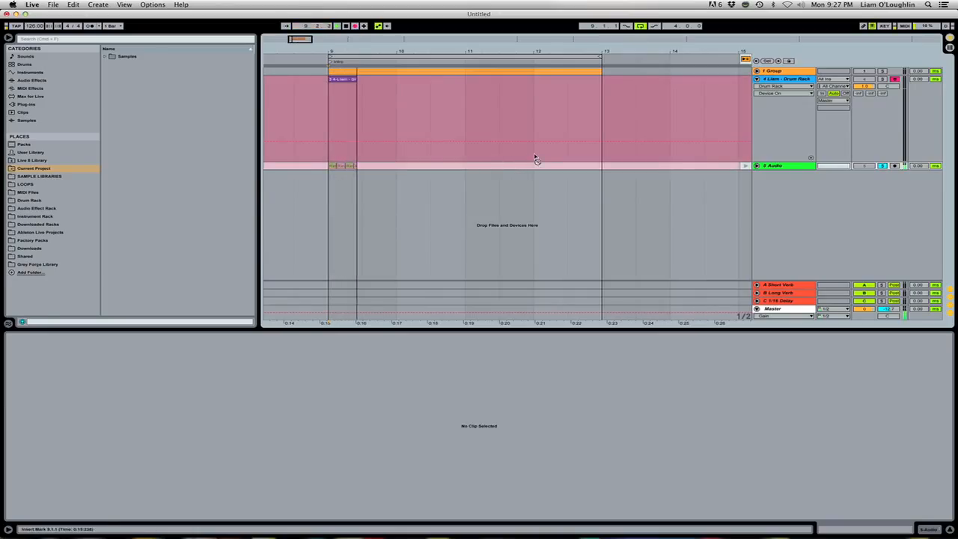
pyautogui.press('space')
pyautogui.click(756, 166)
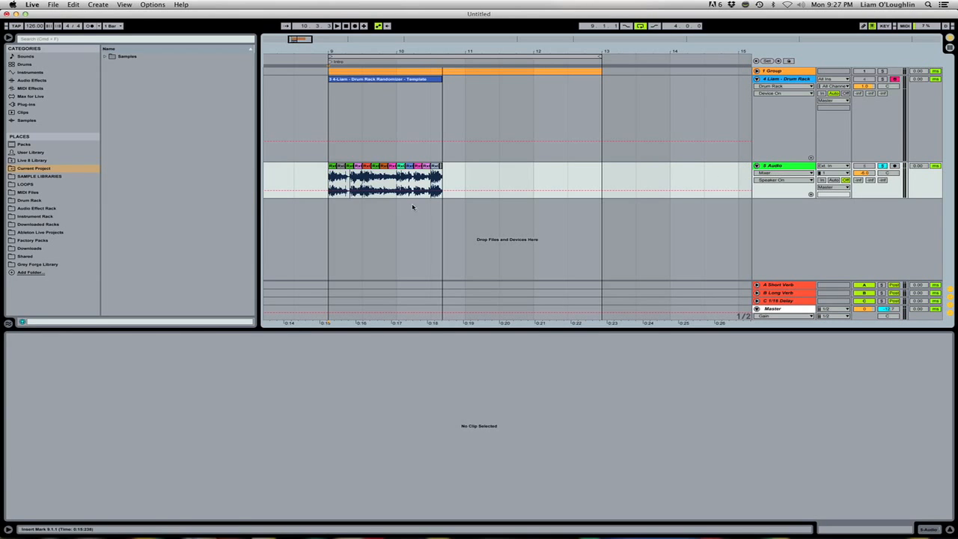
# Step: Consolidate the recorded audio slices from 9.1.1 to 10.3.1 into one clip and audition it with changed transpose and segment BPM
pyautogui.moveTo(327, 177); pyautogui.dragTo(434, 177)
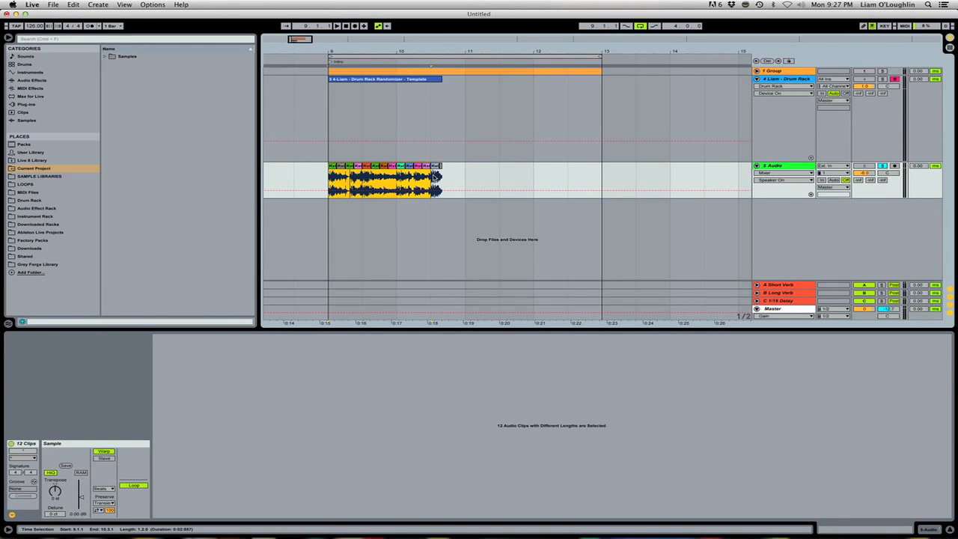
pyautogui.press('super+j')
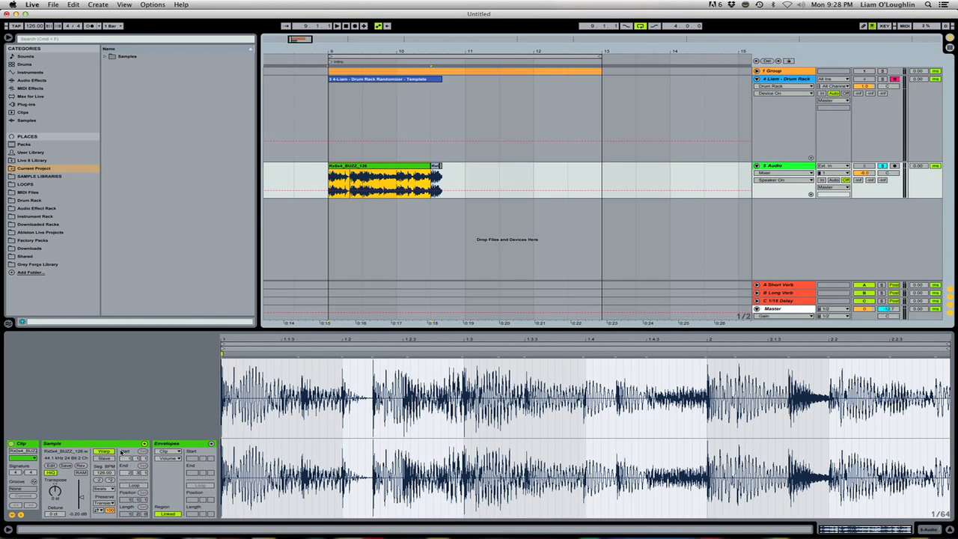
pyautogui.moveTo(57, 492); pyautogui.dragTo(57, 485)
pyautogui.press('space')
pyautogui.press('space')
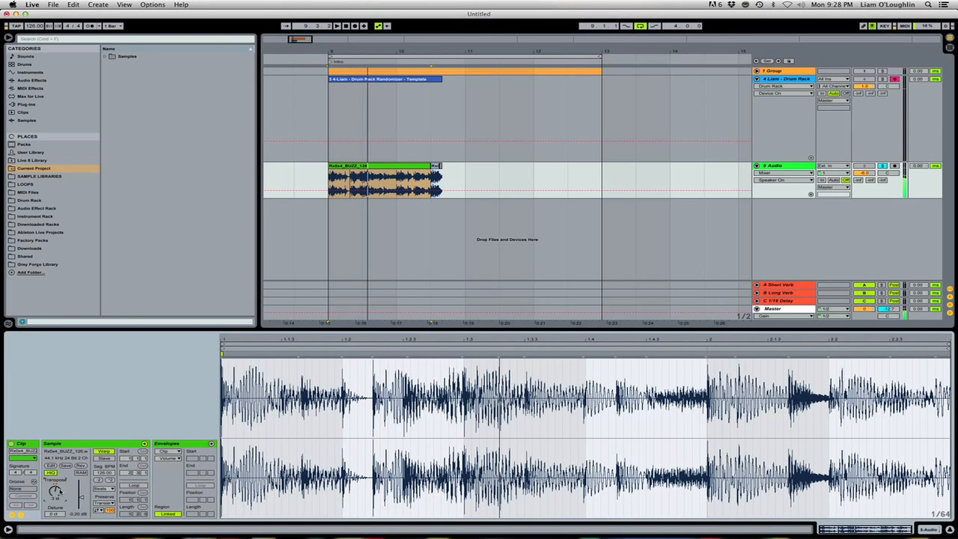
pyautogui.press('space')
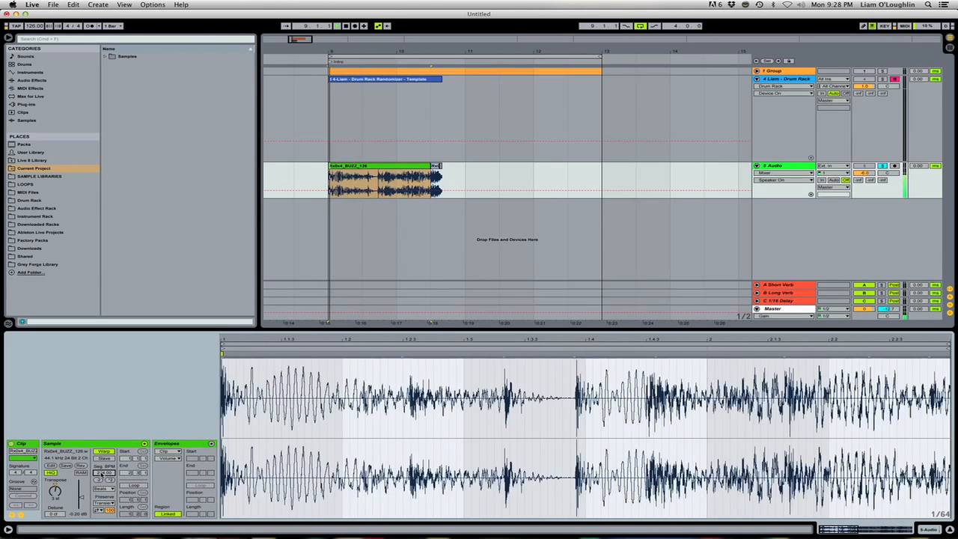
# Step: Delete all recorded audio from the 5 Audio track in the arrangement, then unsolo and fold the track
pyautogui.click(416, 165)
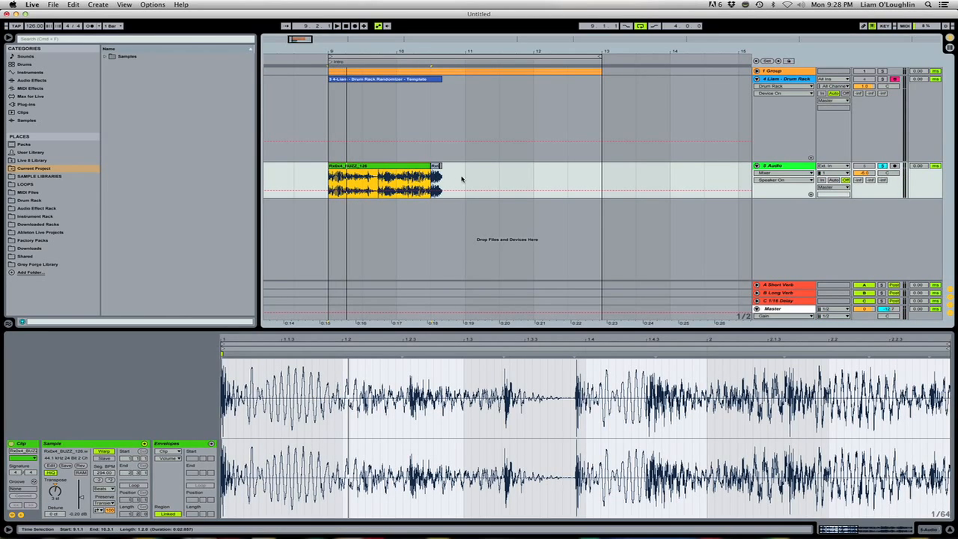
pyautogui.moveTo(490, 172); pyautogui.dragTo(321, 172)
pyautogui.press('Delete')
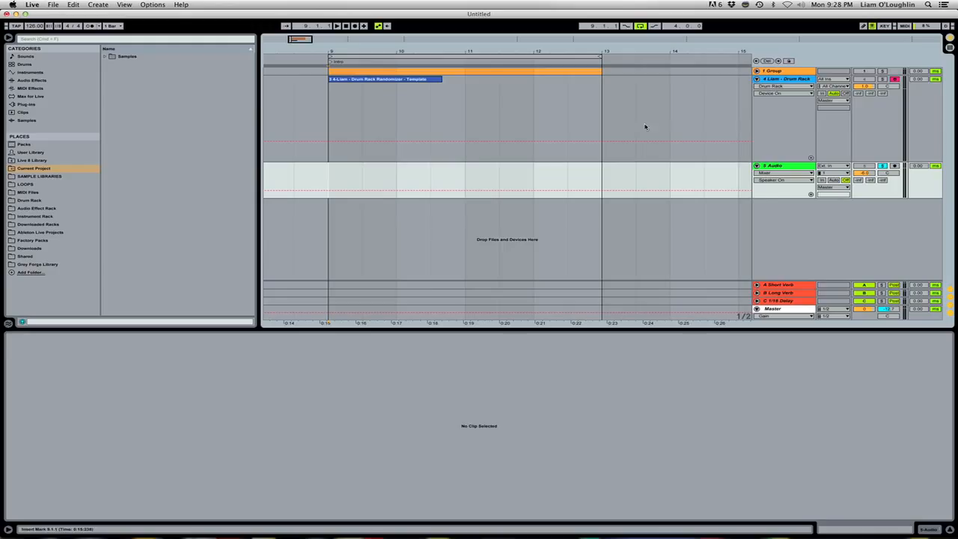
pyautogui.click(884, 165)
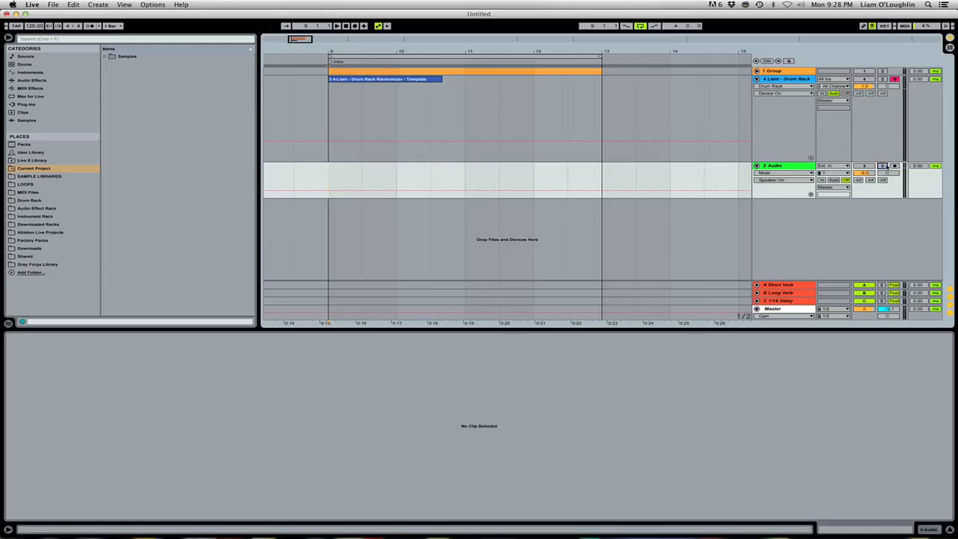
pyautogui.click(757, 165)
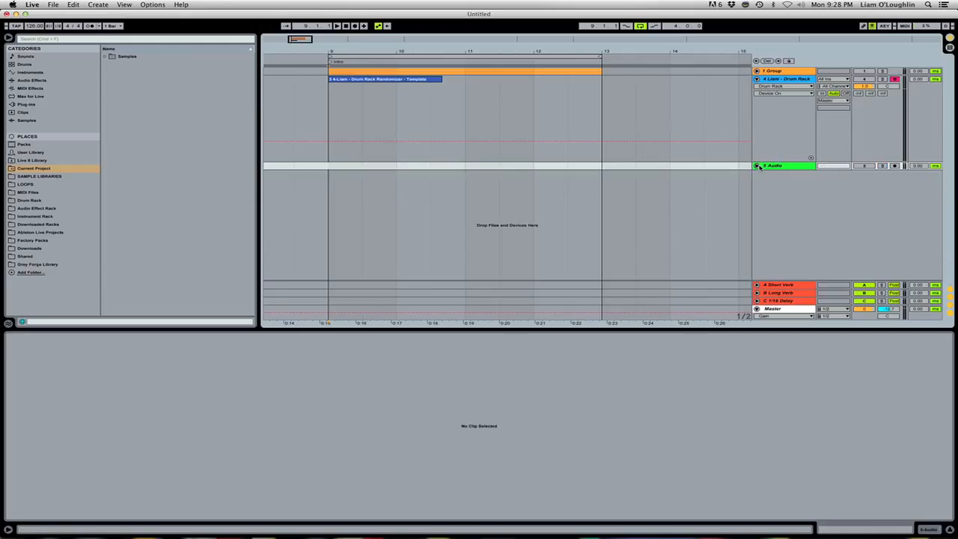
# Step: Show the Drum Rack track's devices and unfold the Chord, Arpeggiator, Random and Drum Rack devices in its chain
pyautogui.click(792, 79)
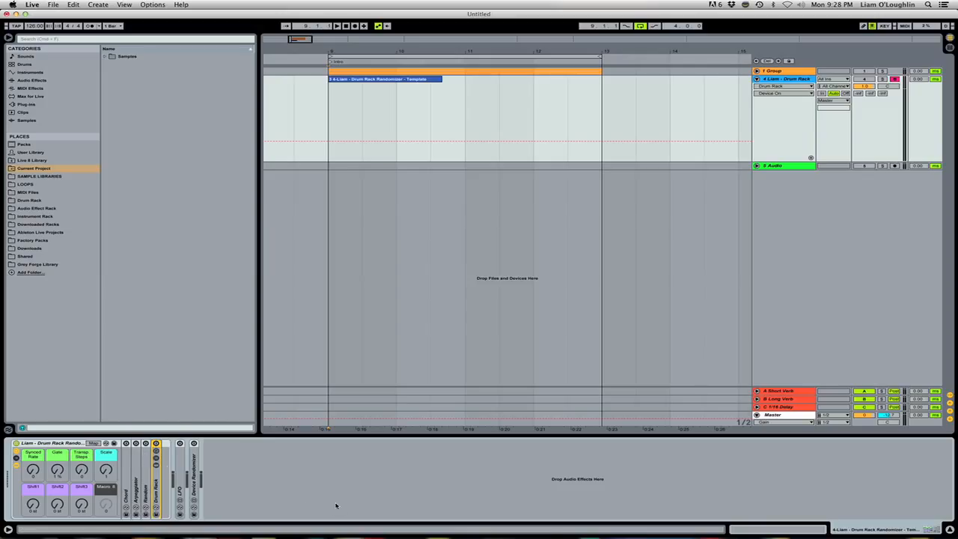
pyautogui.click(43, 447)
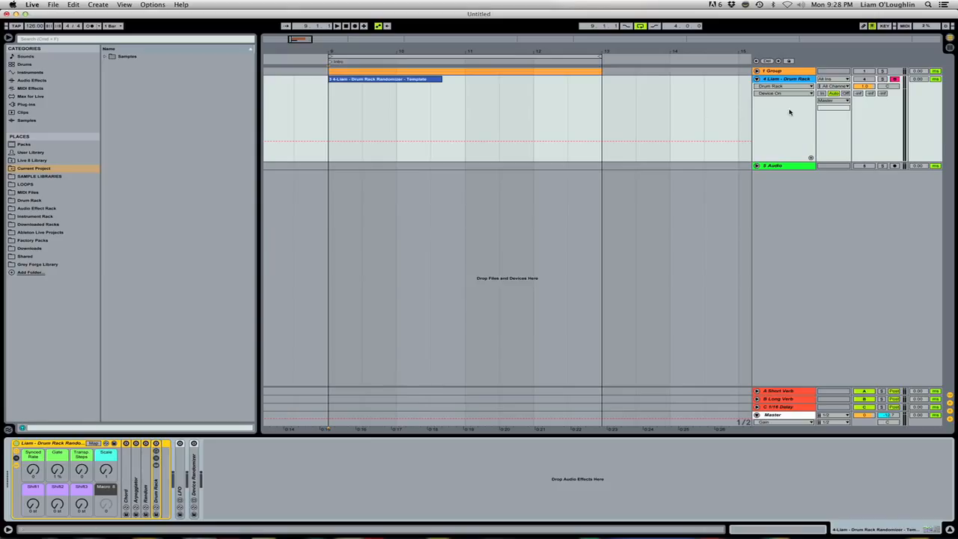
pyautogui.doubleClick(127, 473)
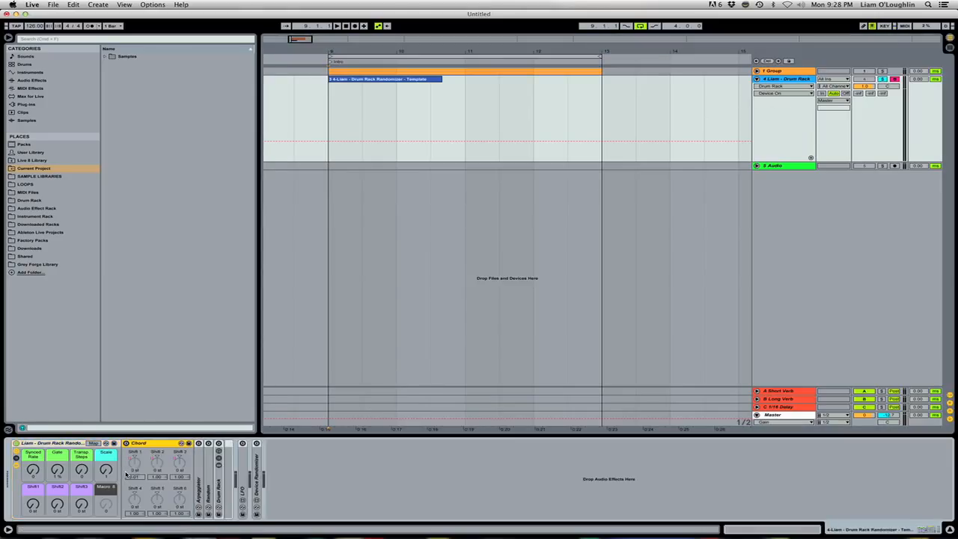
pyautogui.doubleClick(203, 475)
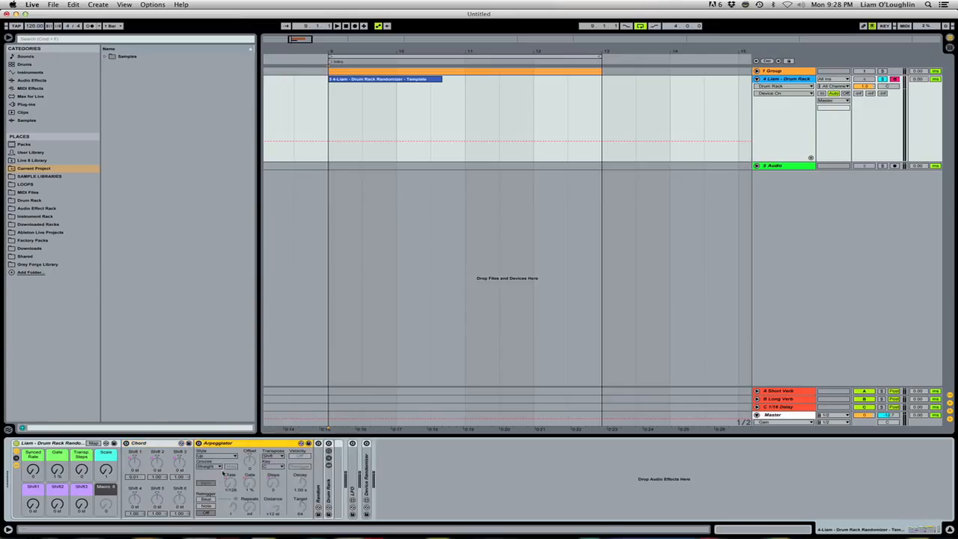
pyautogui.doubleClick(321, 485)
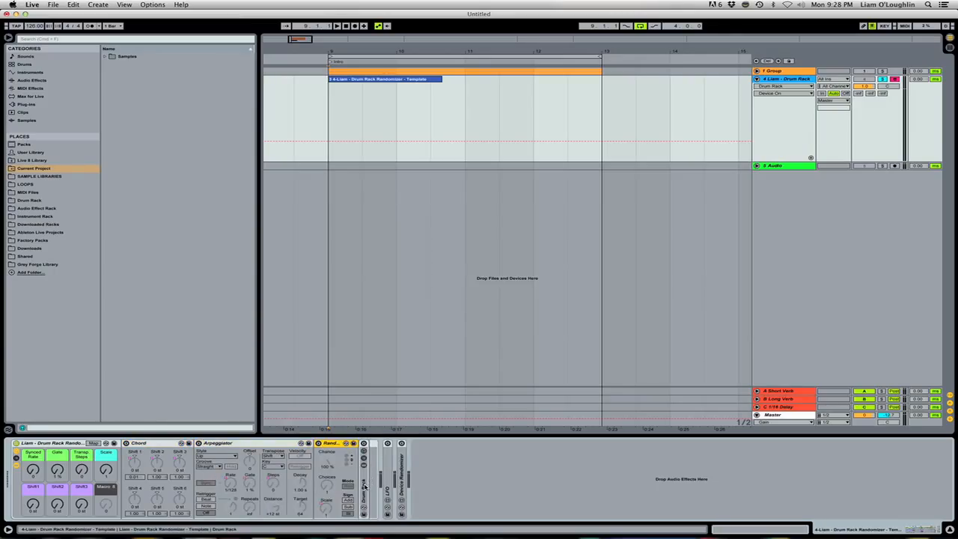
pyautogui.doubleClick(368, 488)
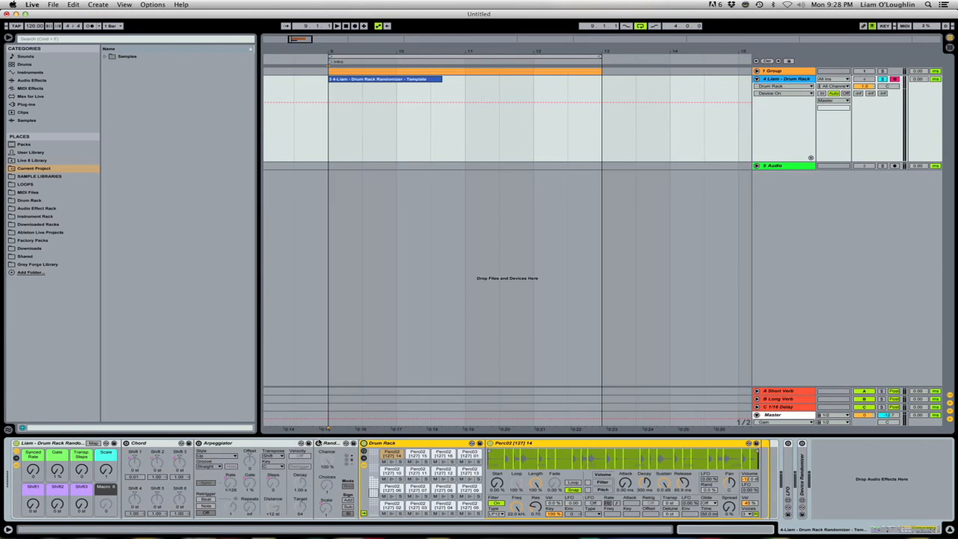
# Step: Switch on the Random device and show the sampler of the Perc03 [127] 02 pad in the Drum Rack
pyautogui.click(318, 443)
pyautogui.click(318, 443)
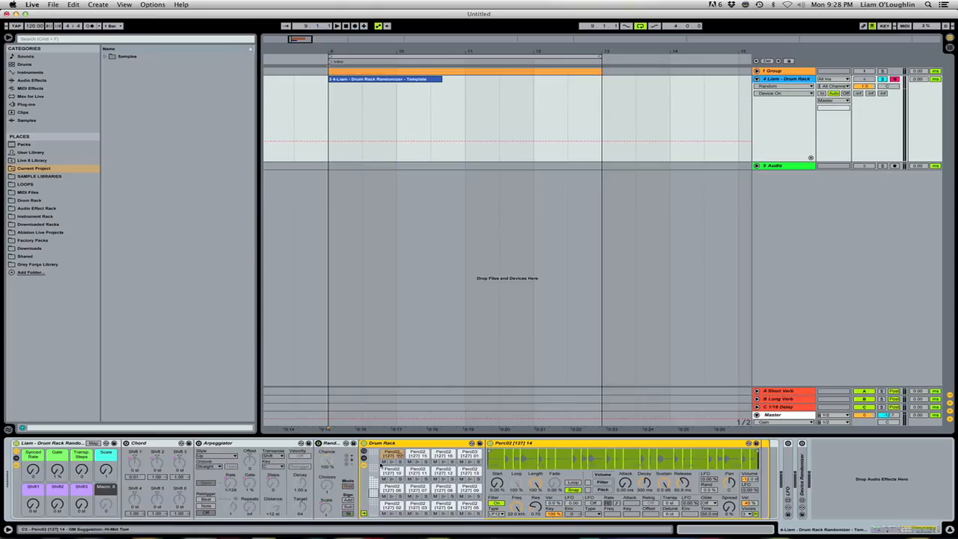
pyautogui.click(417, 498)
pyautogui.click(418, 497)
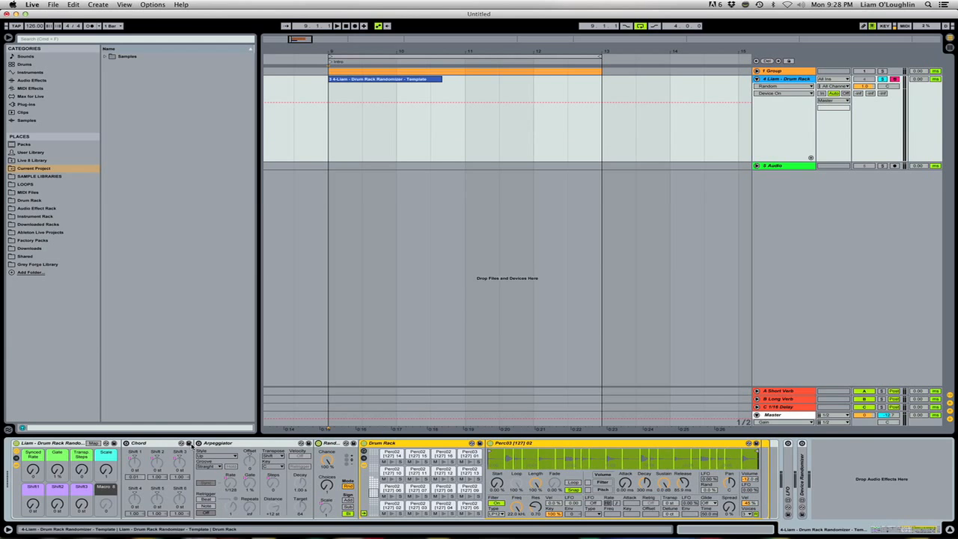
# Step: Select the Chord, Arpeggiator and Random devices in turn to review their settings in the rack
pyautogui.click(139, 447)
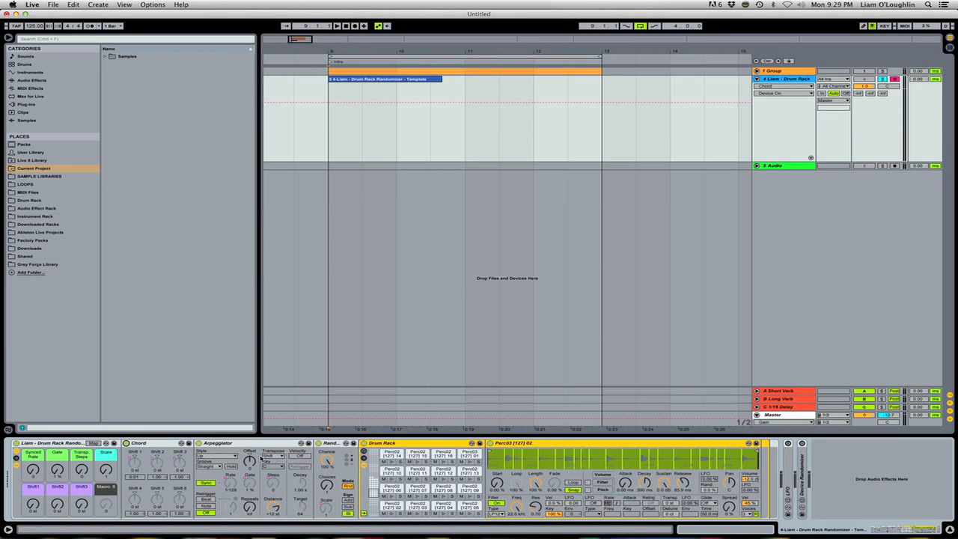
pyautogui.click(242, 443)
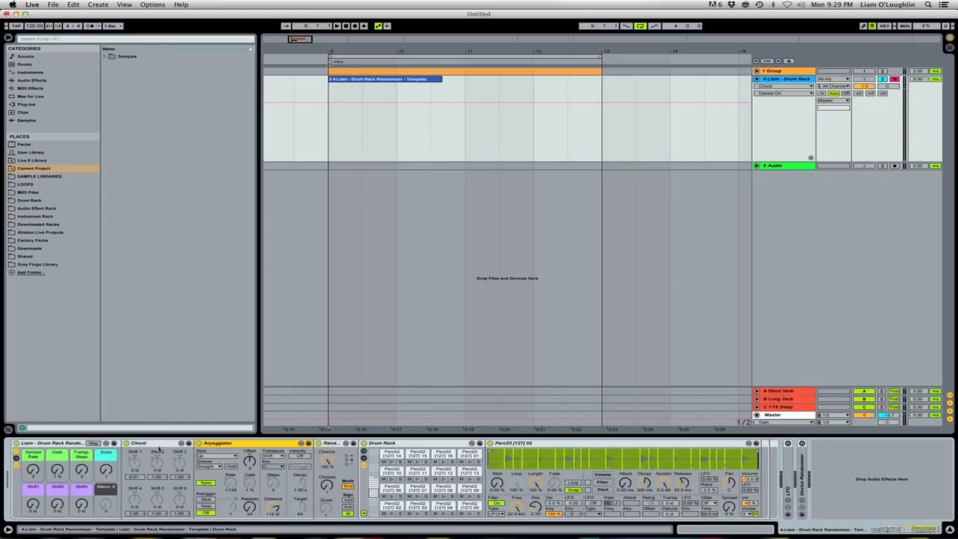
pyautogui.click(329, 444)
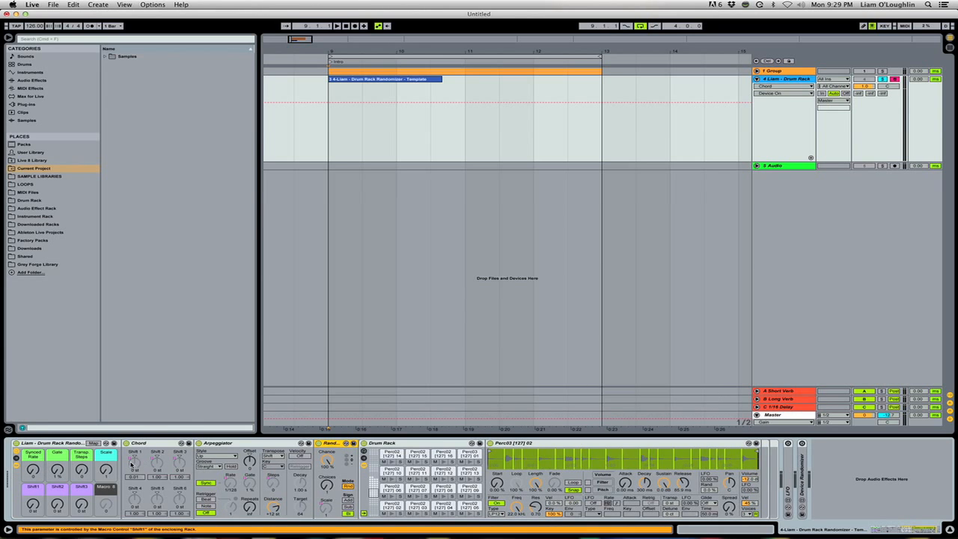
# Step: Set the randomizer rack's macros to Synced Rate 43, Gate 128 %, Transp. Steps 2, Scale 11 and Shift1 +23 st
pyautogui.click(57, 444)
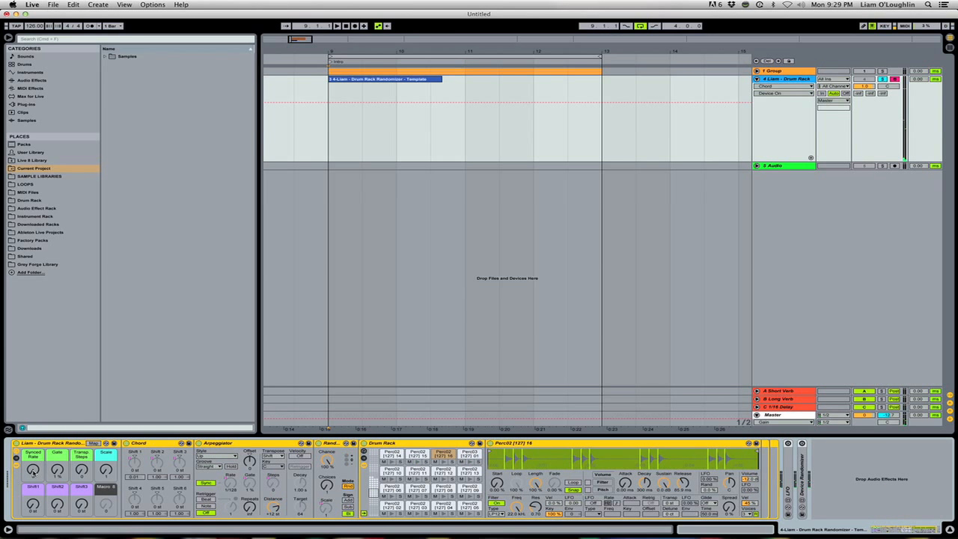
pyautogui.moveTo(33, 473); pyautogui.dragTo(58, 432)
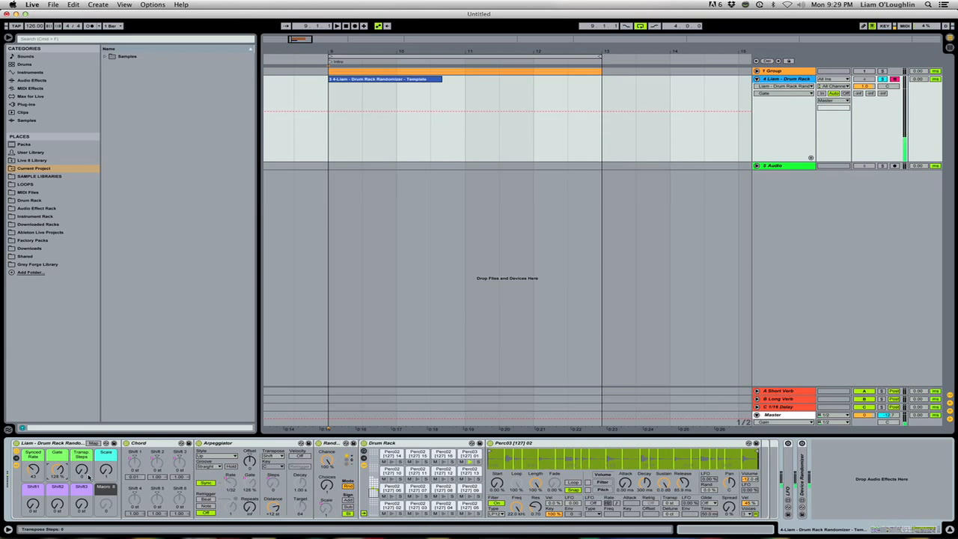
pyautogui.moveTo(82, 473); pyautogui.dragTo(106, 442)
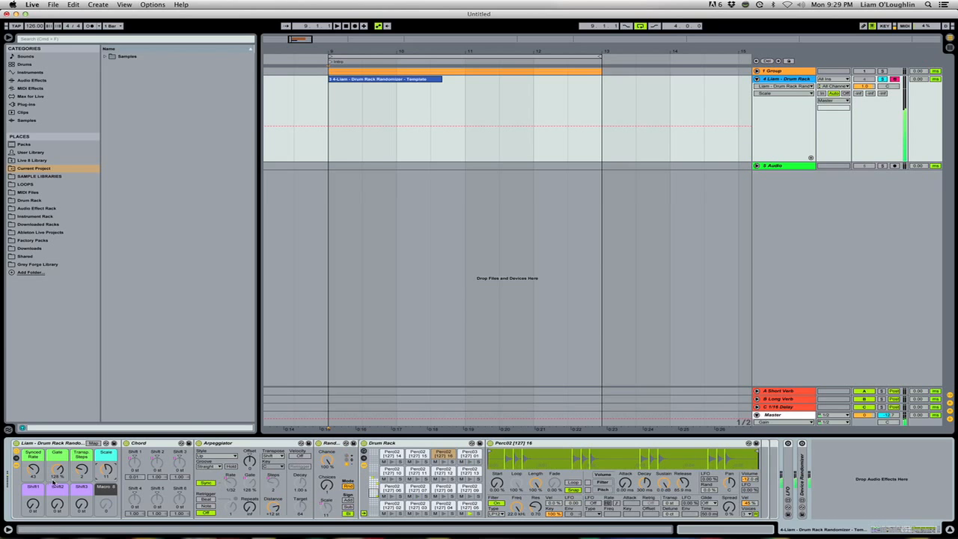
pyautogui.moveTo(33, 505); pyautogui.dragTo(32, 463)
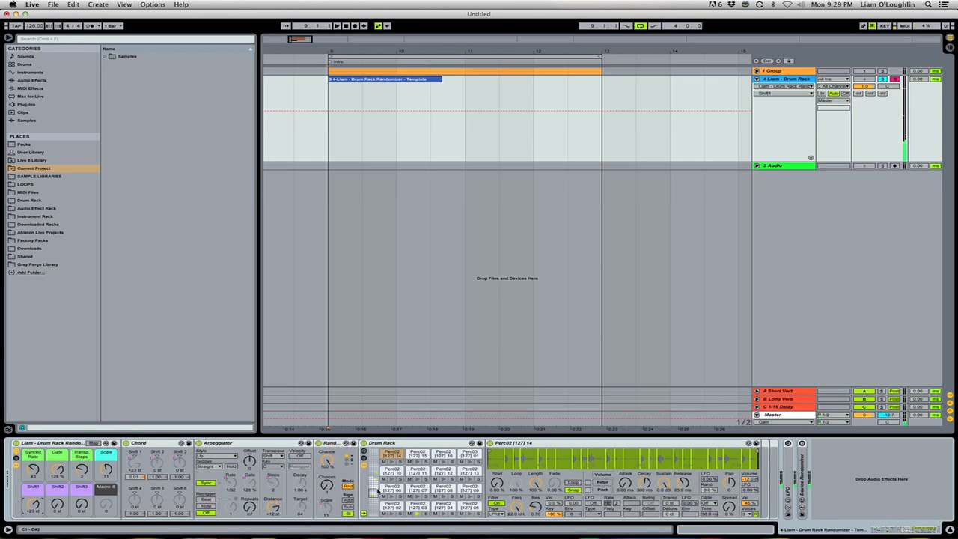
# Step: Set Transp. Steps to 3 and Shift2 to +25 st, play notes in the C1 to D2 octave, and reduce Scale to its minimum
pyautogui.click(105, 469)
pyautogui.moveTo(81, 470); pyautogui.dragTo(61, 470)
pyautogui.moveTo(58, 504); pyautogui.dragTo(58, 454)
pyautogui.press('z')
pyautogui.press('z')
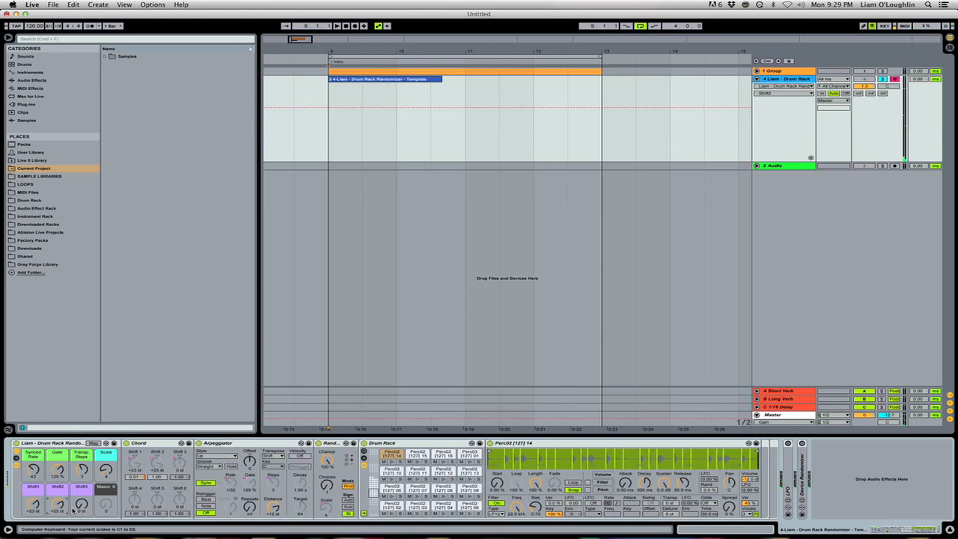
pyautogui.press('a')
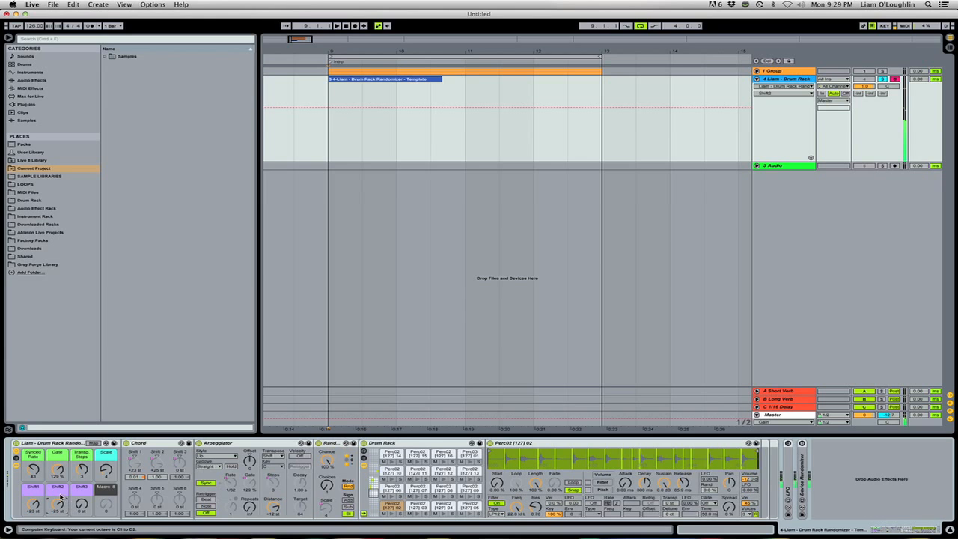
pyautogui.moveTo(101, 470); pyautogui.dragTo(100, 486)
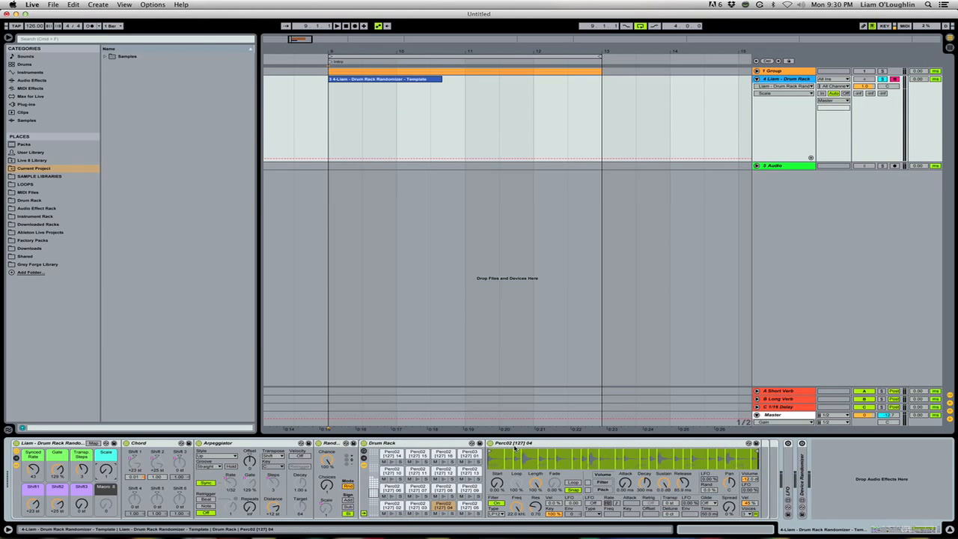
# Step: Show and hide the Drum Rack's chain list and its macro controls
pyautogui.click(364, 459)
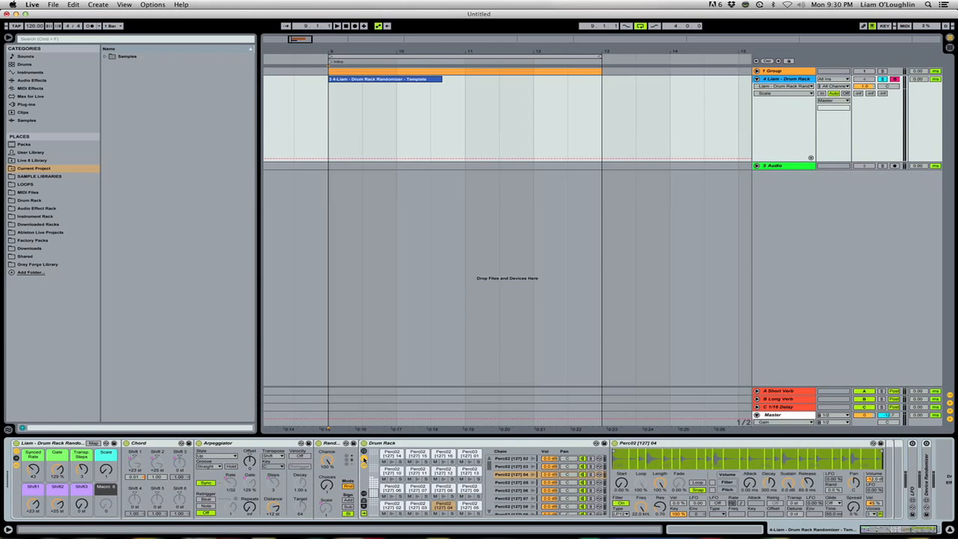
pyautogui.click(364, 459)
pyautogui.click(364, 452)
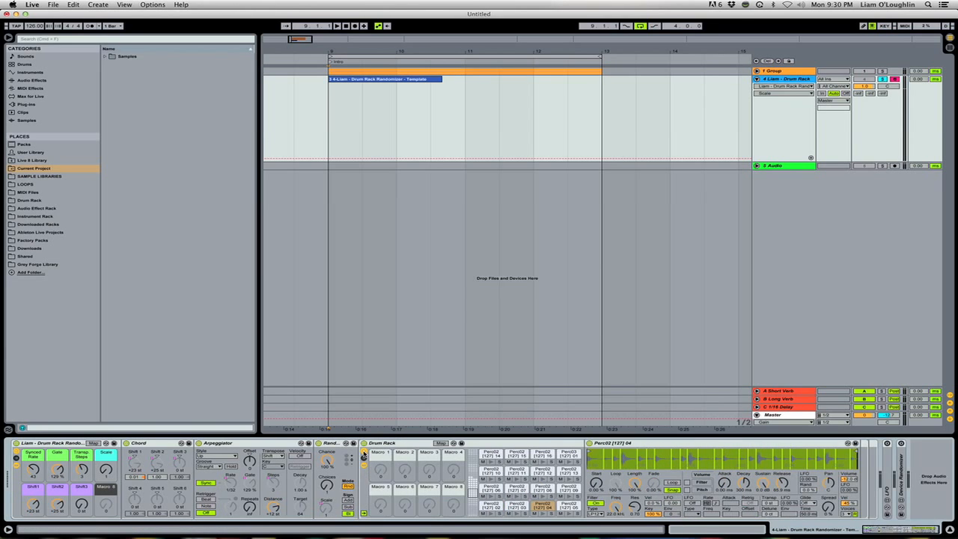
pyautogui.click(364, 453)
# Step: Group the Drum Rack into an Instrument Rack and show the Instrument Rack's chain list
pyautogui.click(381, 443)
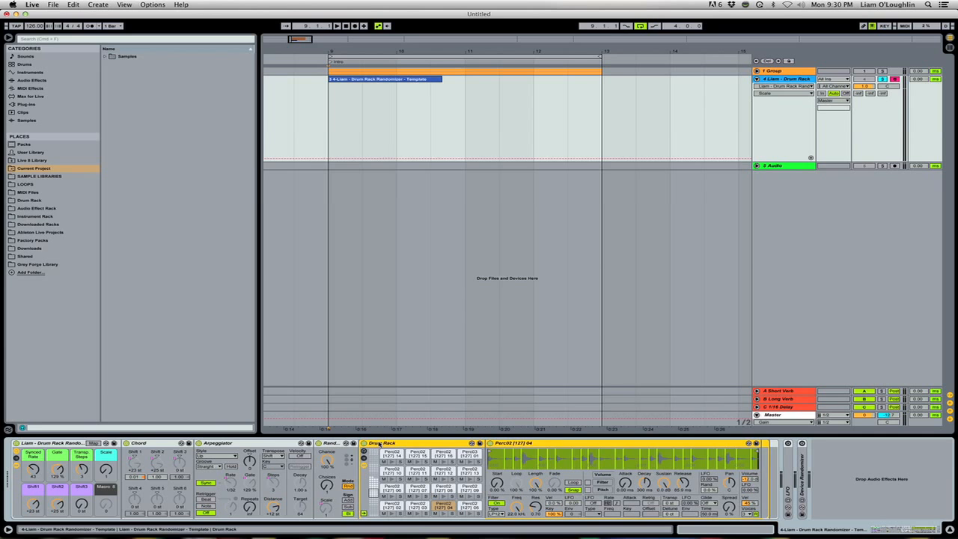
pyautogui.press('super+c')
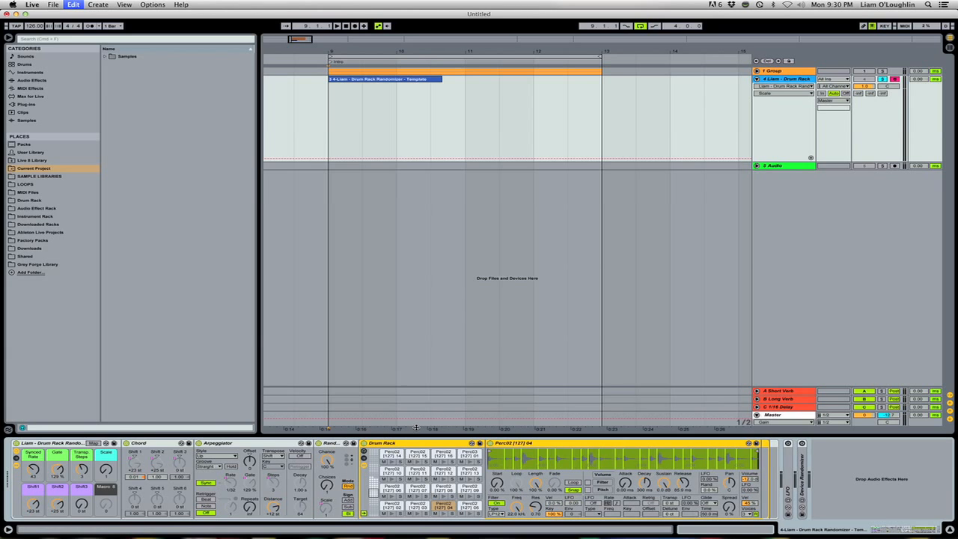
pyautogui.press('super+g')
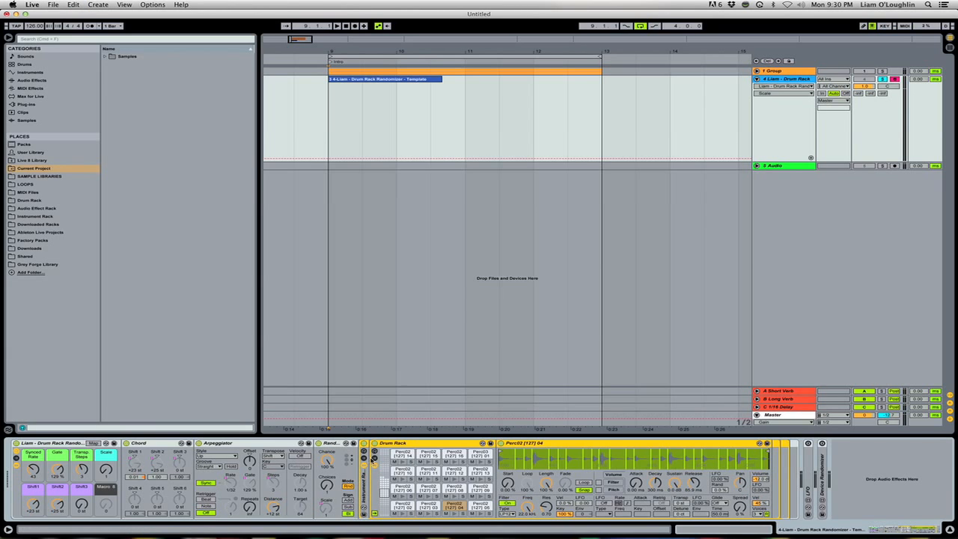
pyautogui.click(374, 458)
pyautogui.click(374, 458)
pyautogui.click(364, 459)
# Step: Duplicate the Drum Rack chain in the Instrument Rack and select the copy
pyautogui.click(398, 464)
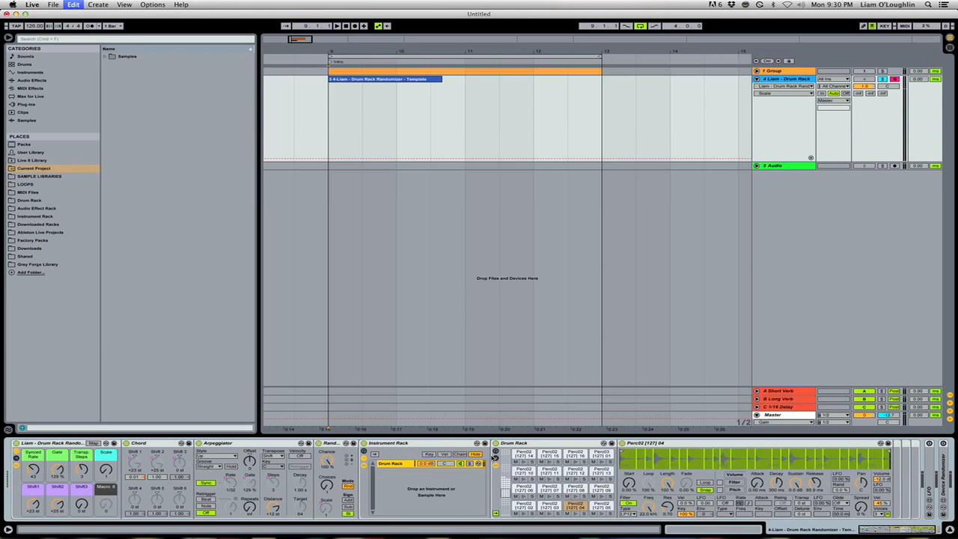
pyautogui.press('super+d')
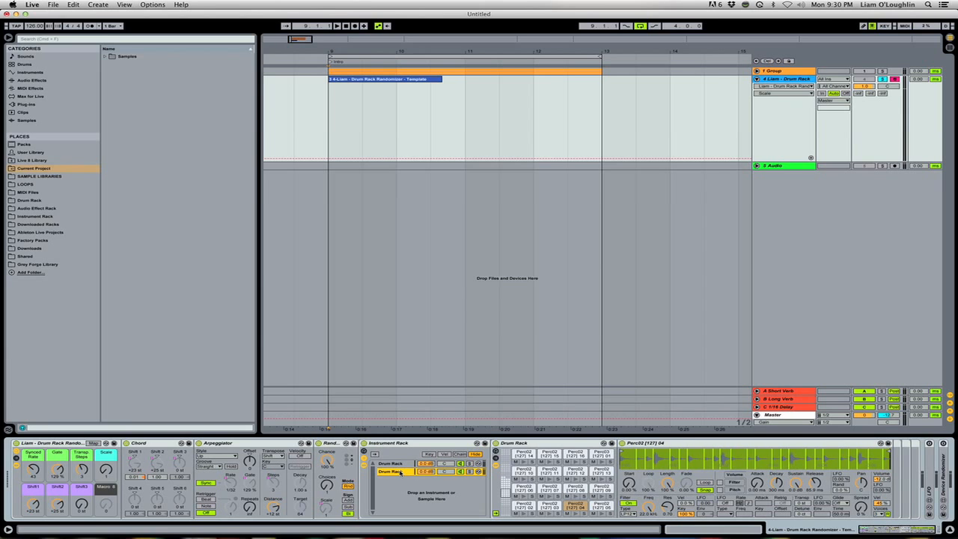
pyautogui.click(395, 464)
pyautogui.click(394, 472)
# Step: Show the duplicate Drum Rack's pad chains and delete all of them
pyautogui.click(495, 458)
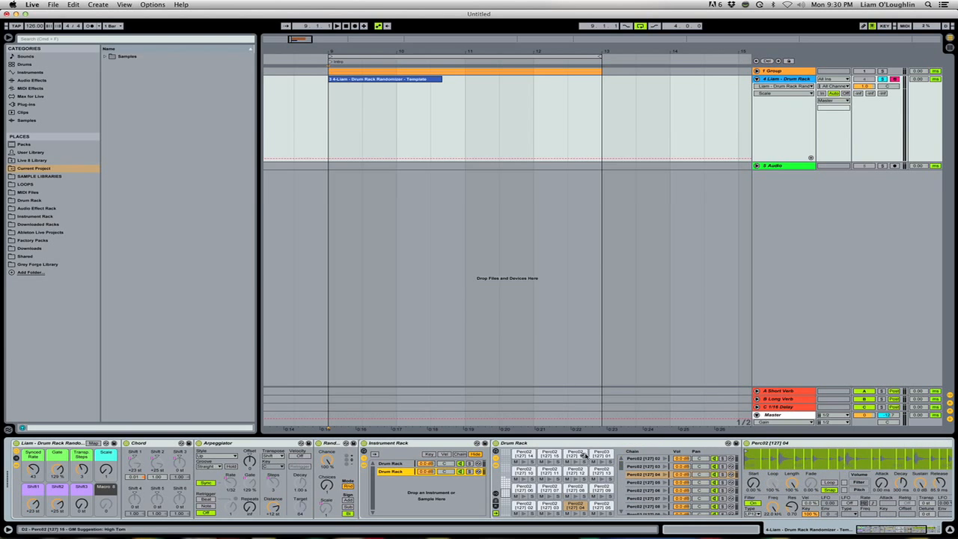
pyautogui.click(634, 459)
pyautogui.press('super+a')
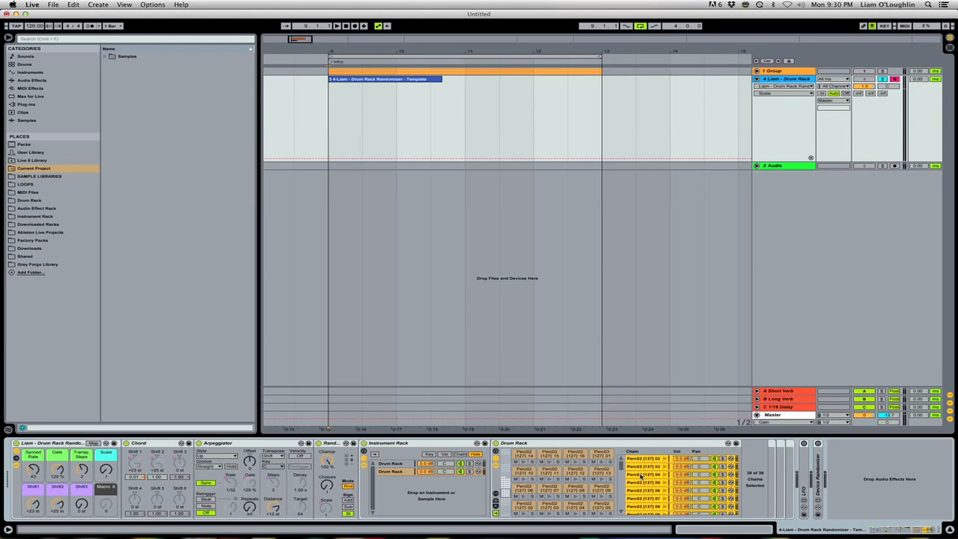
pyautogui.press('Delete')
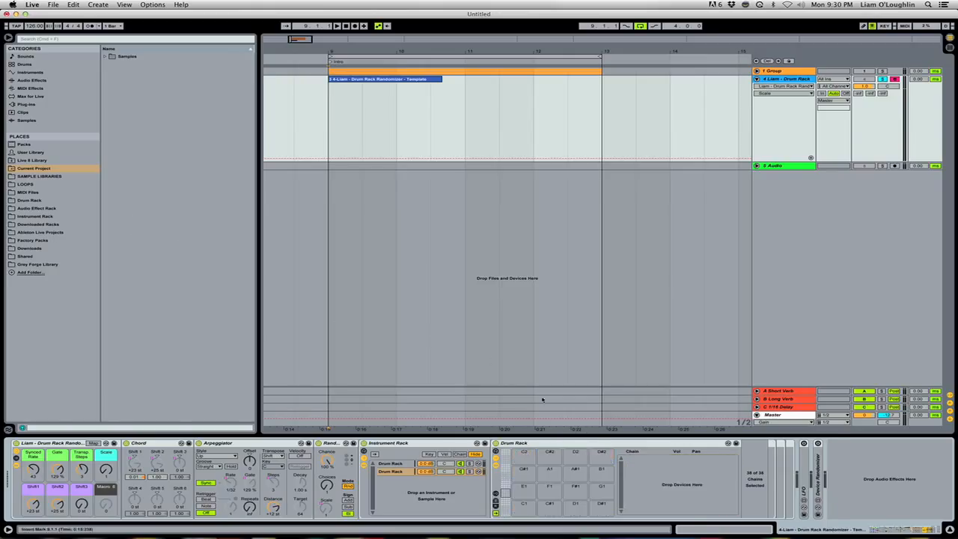
# Step: Browse SAMPLE LIBRARIES to the Dark Techno FX - Zenhiser folder, preview samples in DTFX - FX Long, and collapse that subfolder
pyautogui.click(33, 177)
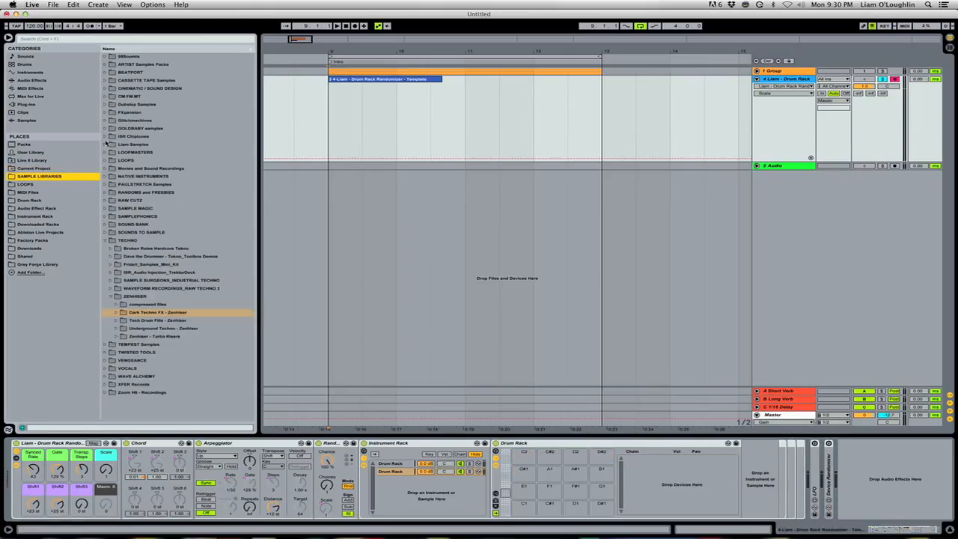
pyautogui.click(117, 312)
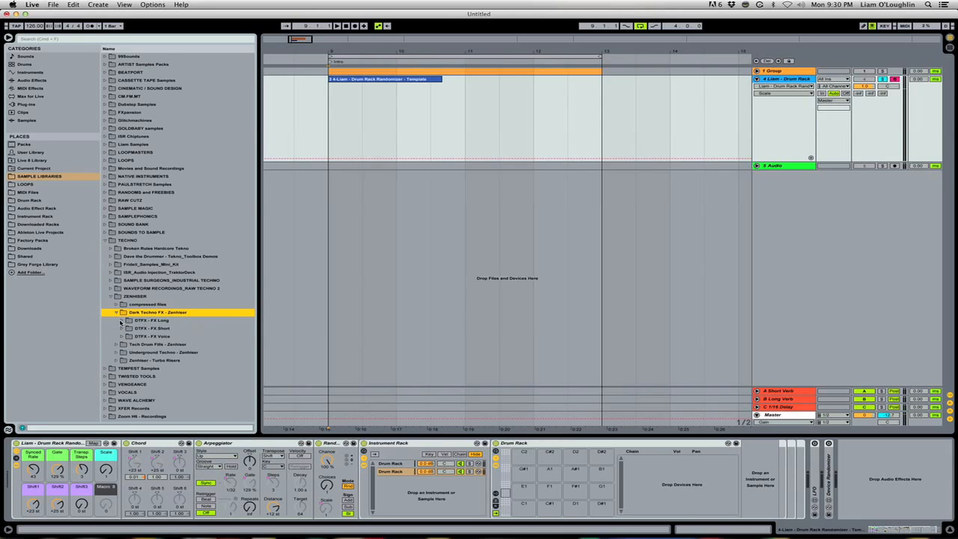
pyautogui.click(121, 321)
pyautogui.scroll(-1, 126, 325)
pyautogui.click(167, 345)
pyautogui.scroll(-10, 170, 360)
pyautogui.click(183, 296)
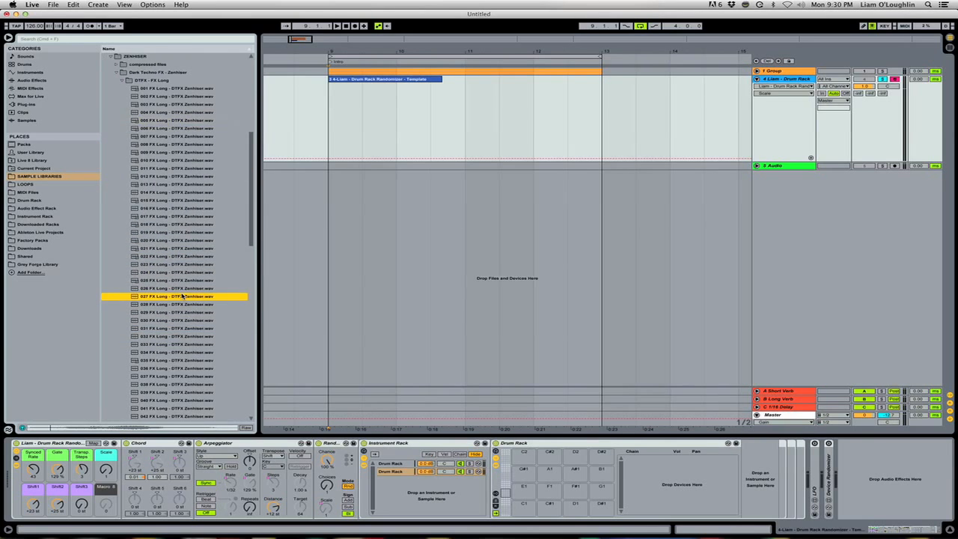
pyautogui.press('Left')
pyautogui.press('Left')
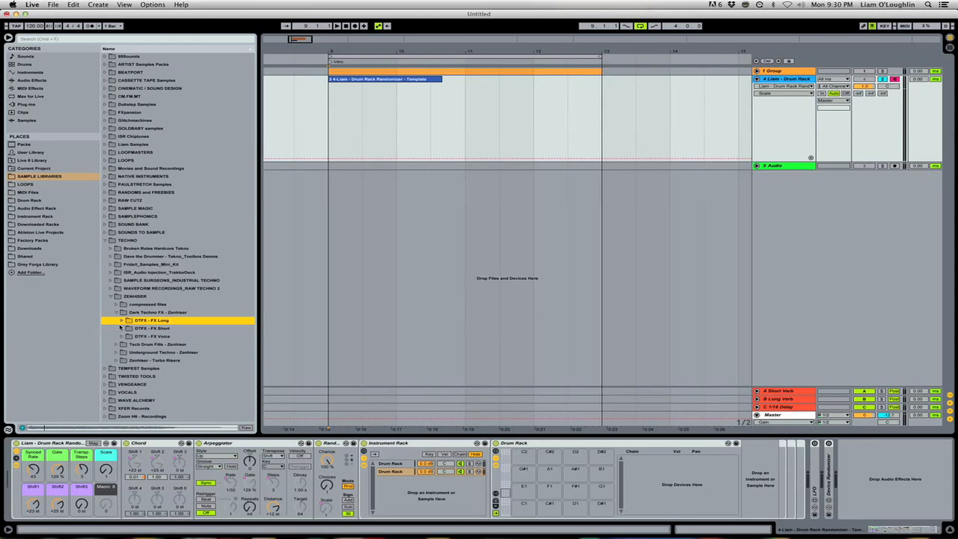
# Step: Load the samples up to 043 from the DTFX - FX Short folder onto the emptied Drum Rack's pads, starting at E1
pyautogui.click(121, 328)
pyautogui.press('Down')
pyautogui.scroll(-10, 165, 359)
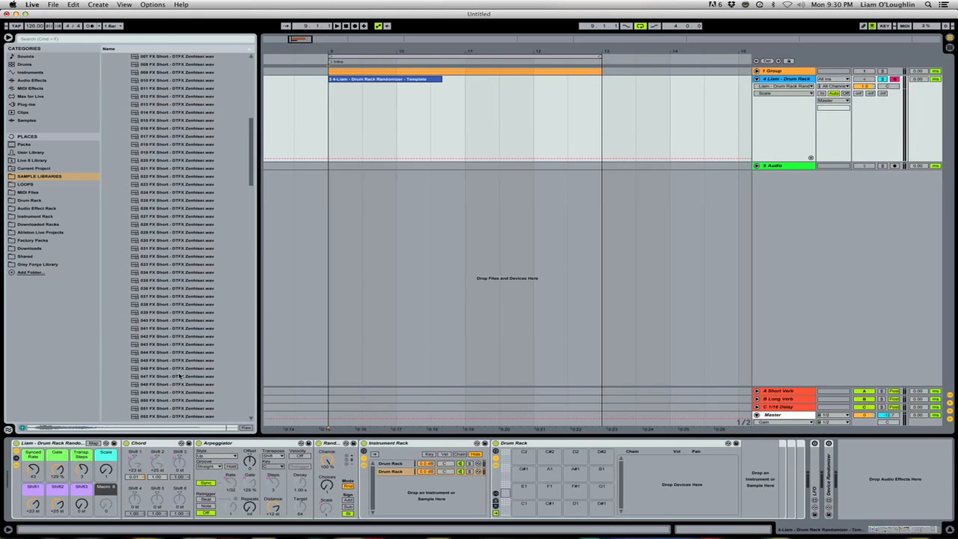
pyautogui.keyDown('shift'); pyautogui.click(163, 345); pyautogui.keyUp('shift')
pyautogui.moveTo(417, 406); pyautogui.dragTo(522, 488)
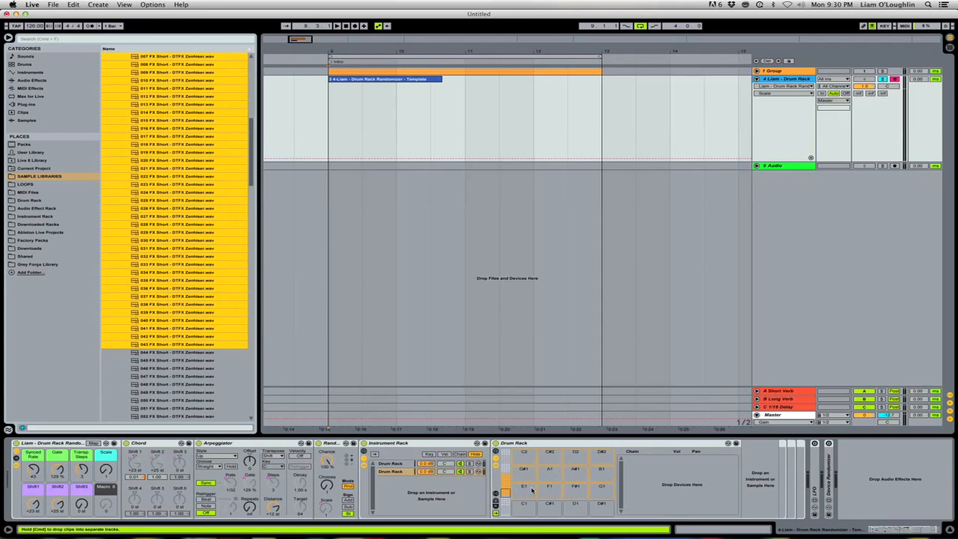
pyautogui.moveTo(431, 496); pyautogui.dragTo(390, 472)
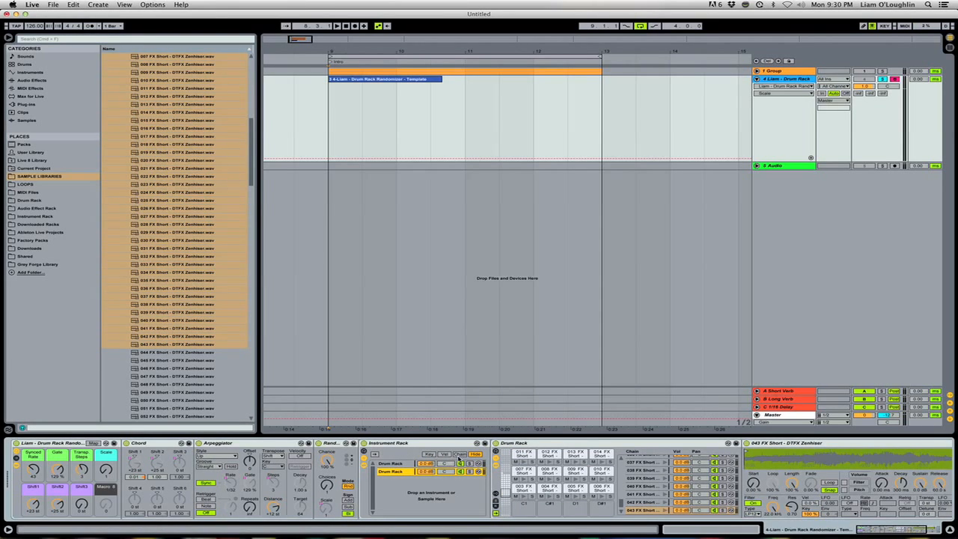
# Step: Extend both Drum Rack chains' chain select zones to the full 0-127 range and distribute the ranges equally
pyautogui.click(459, 455)
pyautogui.keyDown('shift'); pyautogui.click(396, 463); pyautogui.keyUp('shift')
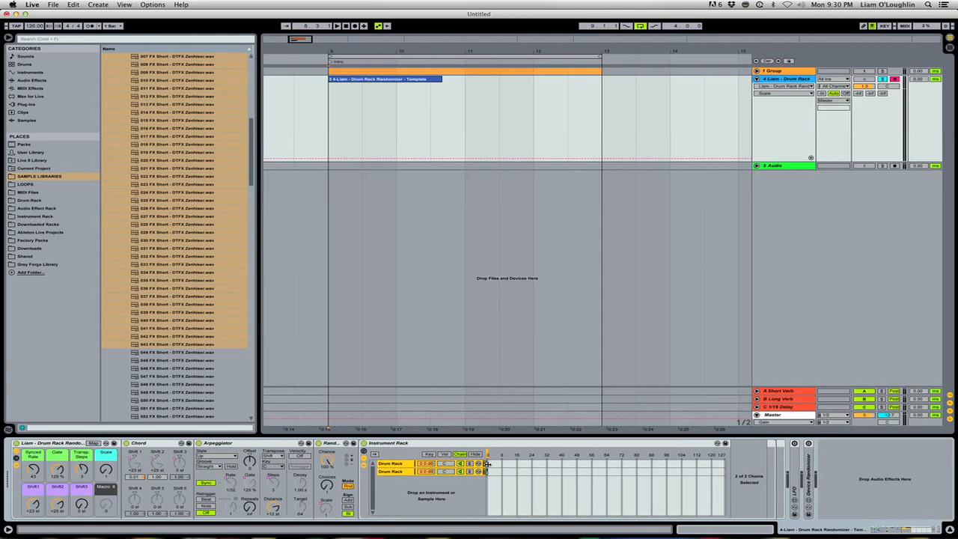
pyautogui.moveTo(489, 471); pyautogui.dragTo(728, 470)
pyautogui.rightClick(393, 464)
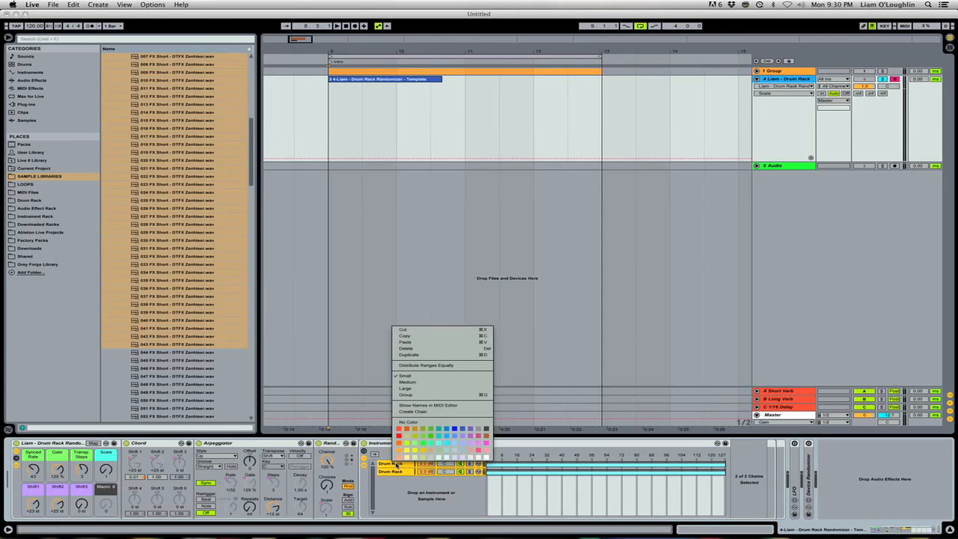
pyautogui.click(434, 366)
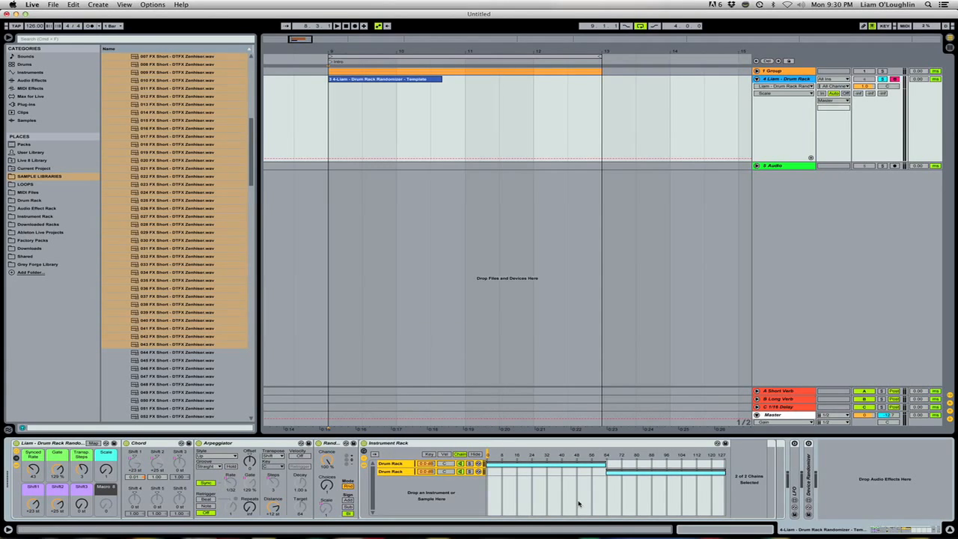
# Step: Map the Instrument Rack's chain selector to Macro 1 and set that macro to 89
pyautogui.click(364, 451)
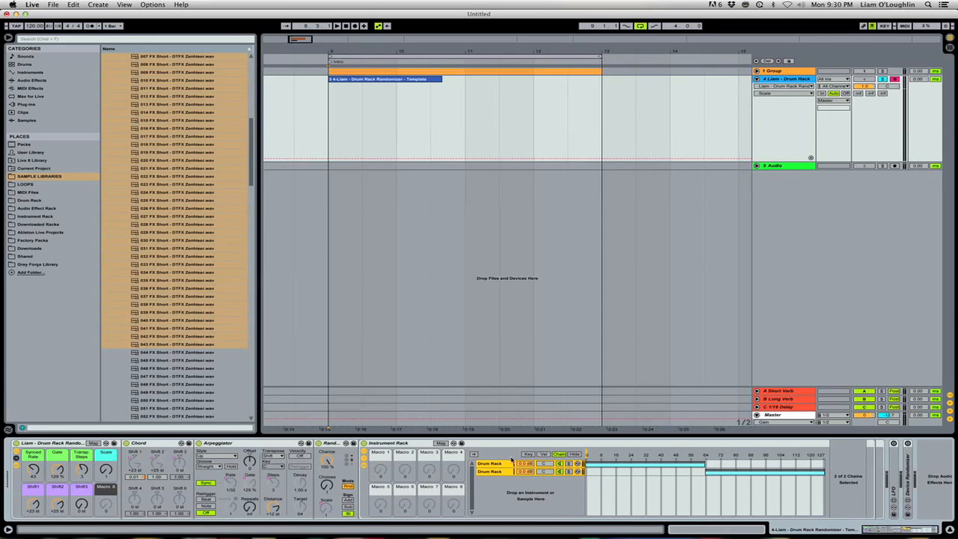
pyautogui.rightClick(584, 455)
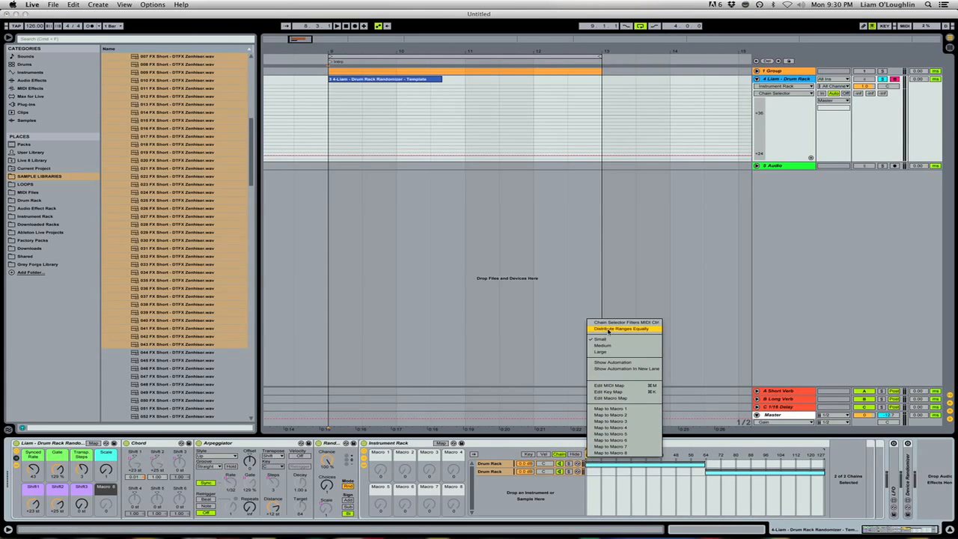
pyautogui.click(603, 408)
pyautogui.moveTo(380, 470); pyautogui.dragTo(380, 375)
pyautogui.moveTo(380, 427)
pyautogui.mouseDown()
pyautogui.moveTo(380, 456)
pyautogui.moveTo(380, 439)
pyautogui.mouseUp()
# Step: Lower the second Drum Rack chain's volume to -11.5 dB and select its empty C1 pad
pyautogui.click(490, 471)
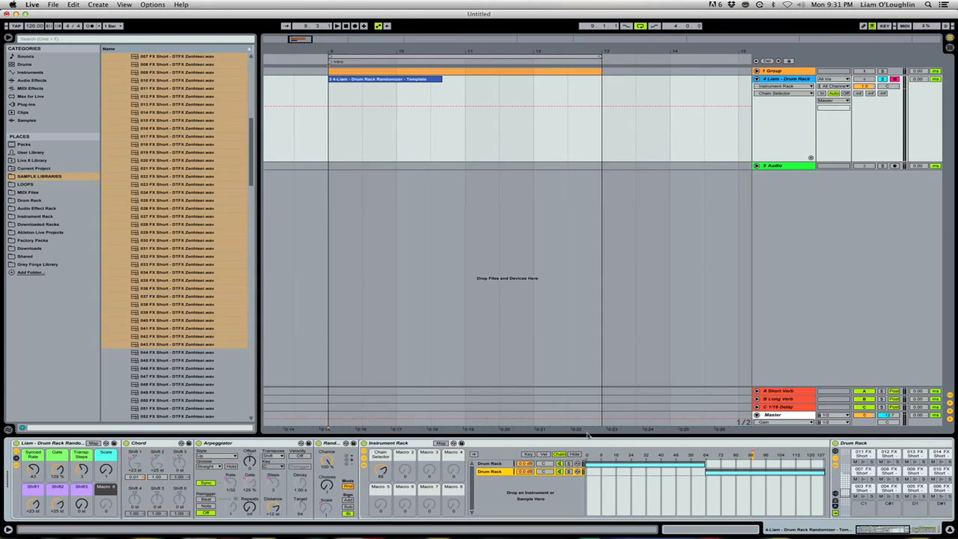
pyautogui.moveTo(531, 473); pyautogui.dragTo(520, 476)
pyautogui.moveTo(860, 532); pyautogui.dragTo(881, 532)
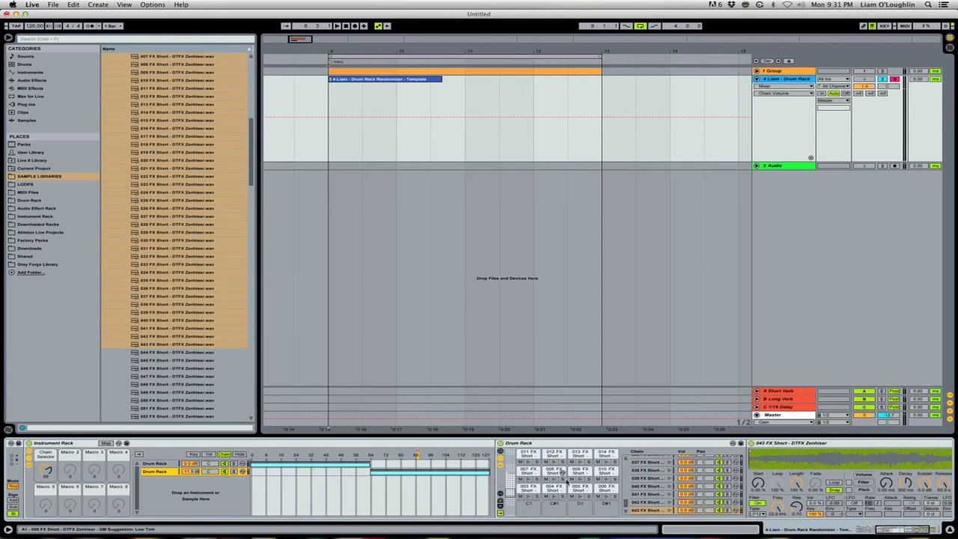
pyautogui.click(530, 504)
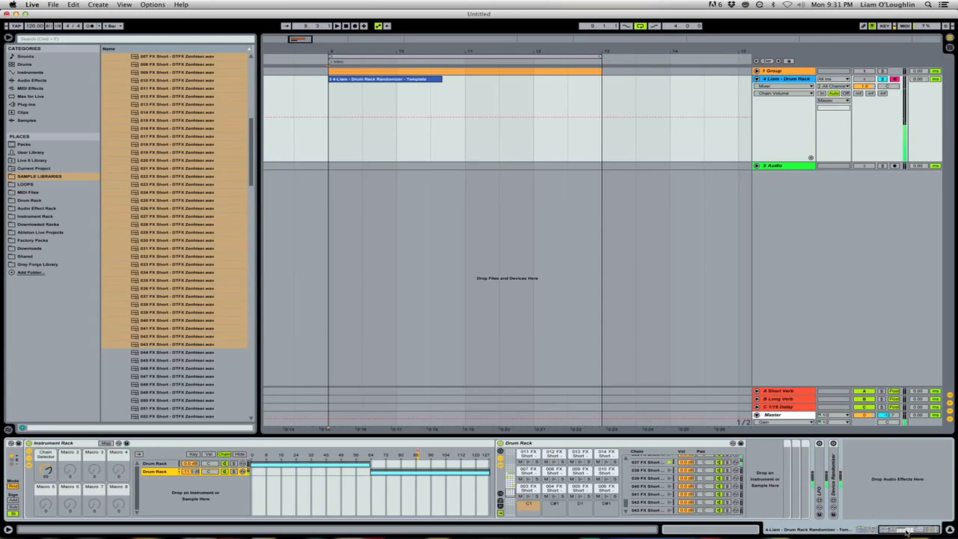
# Step: Lower the outer rack's Synced Rate, adjust Transp. Steps, and set Gate to 92 %, Shift2 to +4 st and Shift3 to +20 st
pyautogui.moveTo(906, 531); pyautogui.dragTo(763, 524)
pyautogui.moveTo(33, 470); pyautogui.dragTo(58, 482)
pyautogui.moveTo(82, 470); pyautogui.dragTo(57, 538)
pyautogui.moveTo(81, 505); pyautogui.dragTo(82, 458)
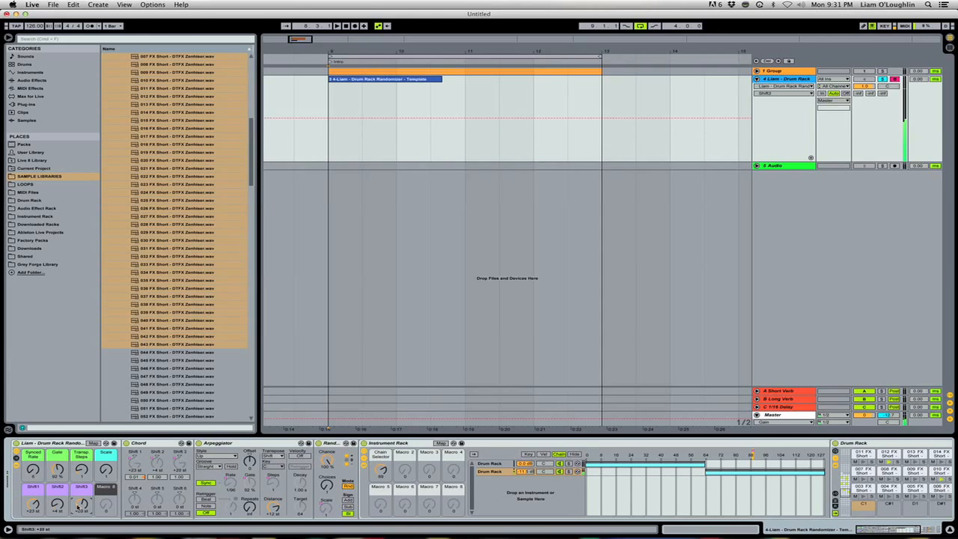
# Step: Set Shift1 to +28 st, the Instrument Rack's Chain Selector macro to 51 and Synced Rate to 67
pyautogui.moveTo(33, 505); pyautogui.dragTo(33, 492)
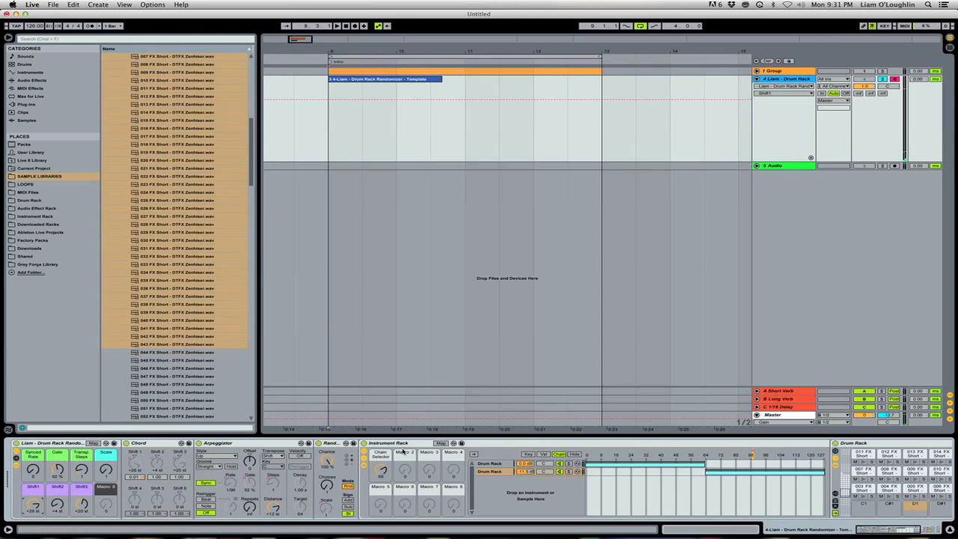
pyautogui.moveTo(382, 471)
pyautogui.mouseDown()
pyautogui.moveTo(382, 493)
pyautogui.moveTo(381, 463)
pyautogui.moveTo(381, 481)
pyautogui.mouseUp()
pyautogui.moveTo(33, 469); pyautogui.dragTo(33, 459)
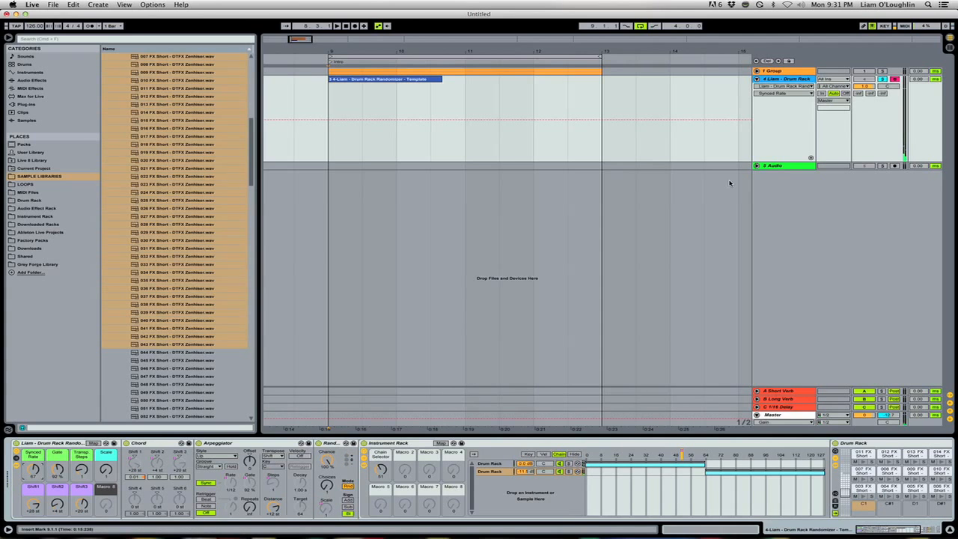
# Step: Turn on and unfold the LFO device at the end of the Drum Rack track's device chain
pyautogui.click(793, 80)
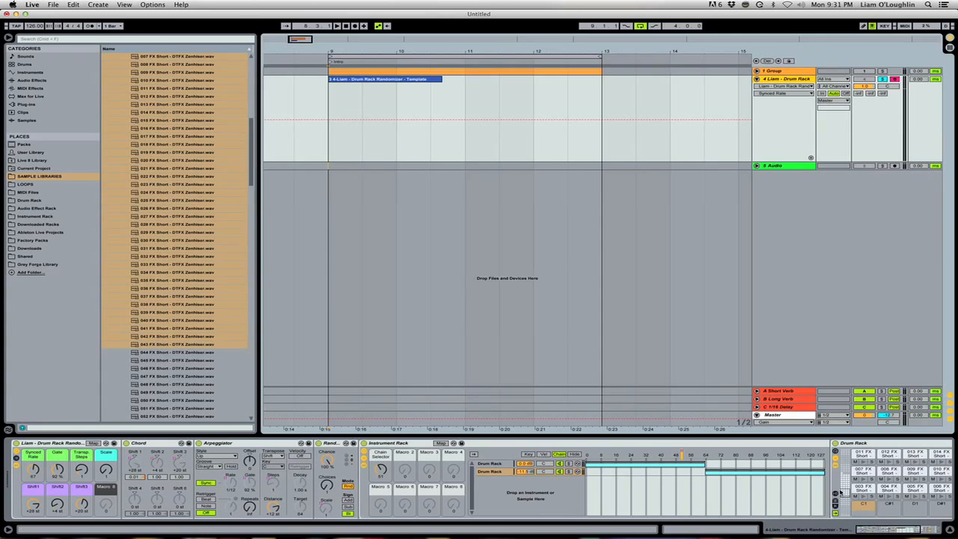
pyautogui.moveTo(884, 530)
pyautogui.mouseDown()
pyautogui.moveTo(925, 529)
pyautogui.moveTo(900, 528)
pyautogui.mouseUp()
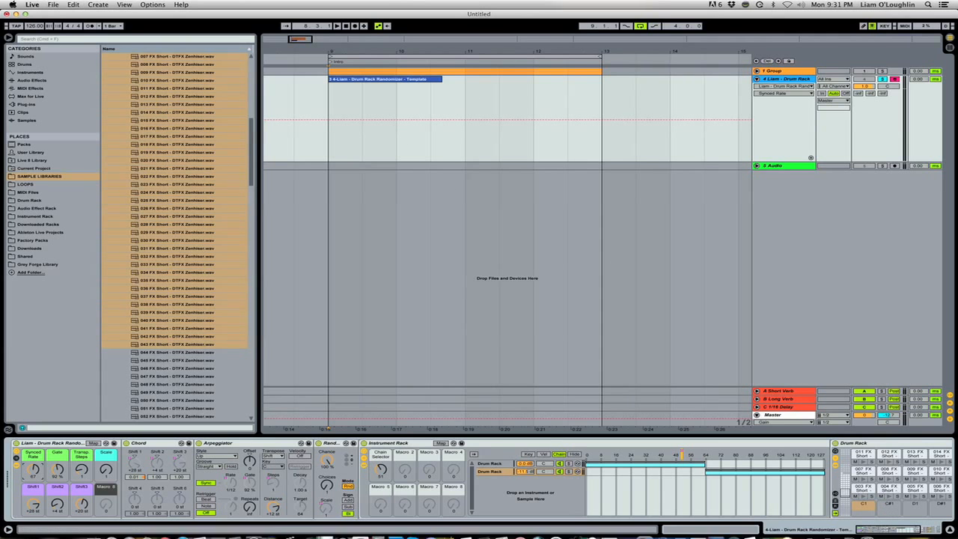
pyautogui.moveTo(891, 536)
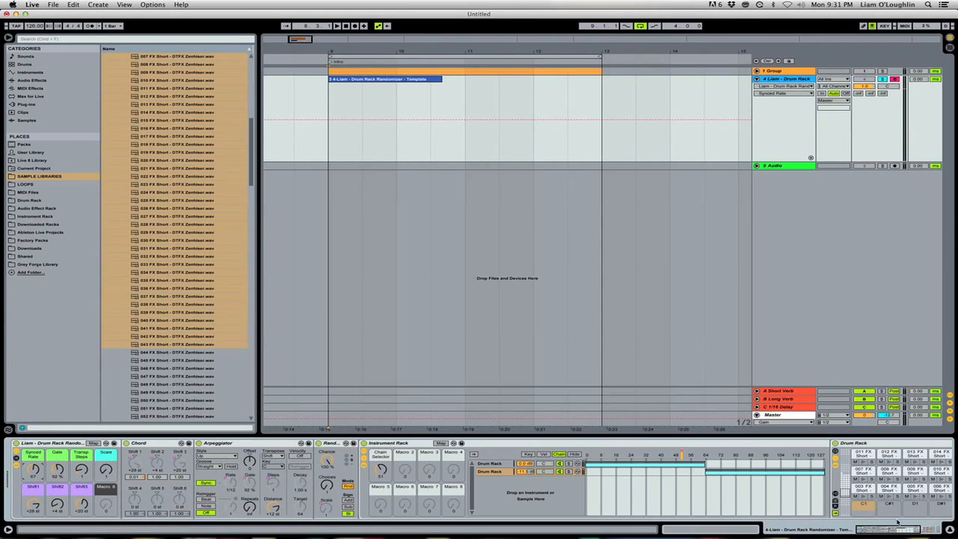
pyautogui.moveTo(894, 531); pyautogui.dragTo(854, 528)
pyautogui.moveTo(892, 531); pyautogui.dragTo(932, 525)
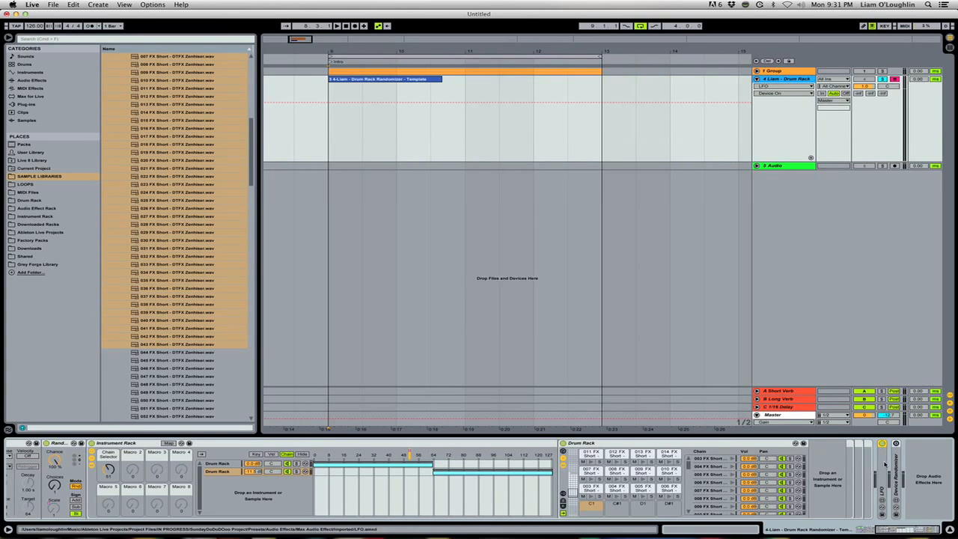
pyautogui.click(883, 443)
pyautogui.moveTo(895, 530); pyautogui.dragTo(810, 528)
pyautogui.click(822, 513)
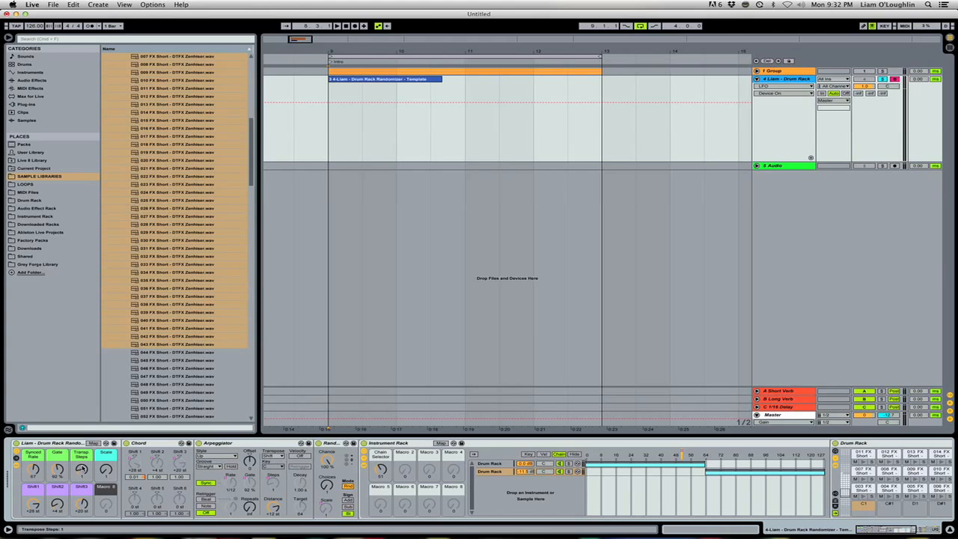
# Step: Raise the depth of the LFO modulating the Gate macro to about 29 %
pyautogui.moveTo(57, 470); pyautogui.dragTo(57, 481)
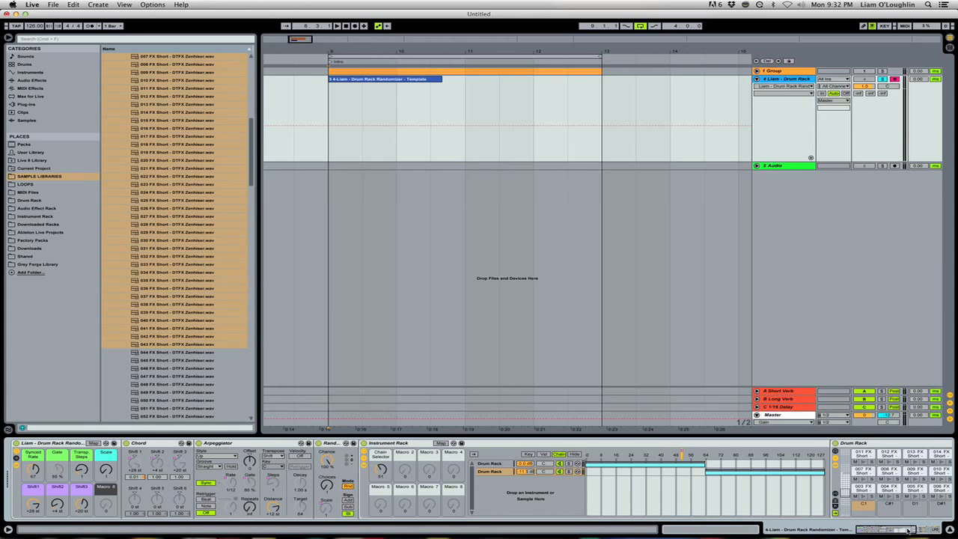
pyautogui.moveTo(908, 530); pyautogui.dragTo(939, 533)
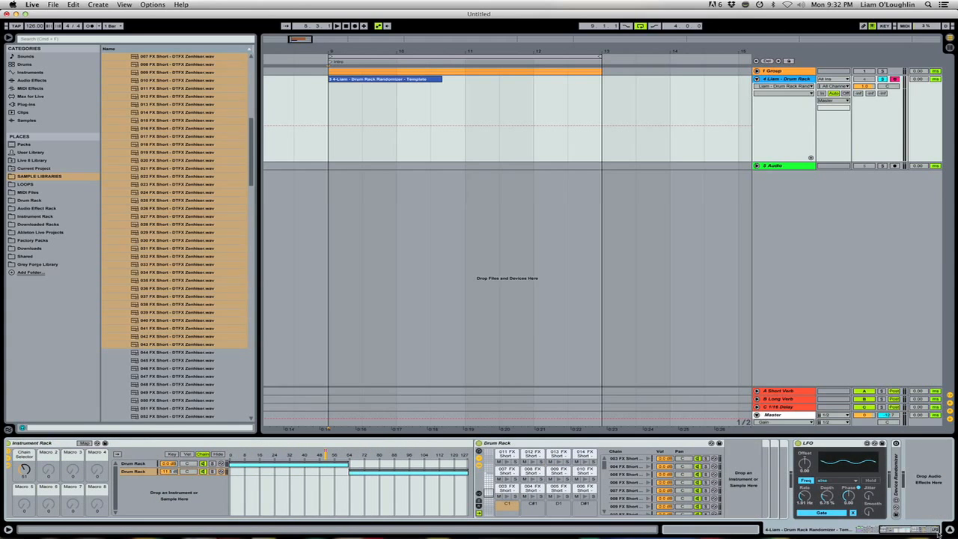
pyautogui.click(826, 496)
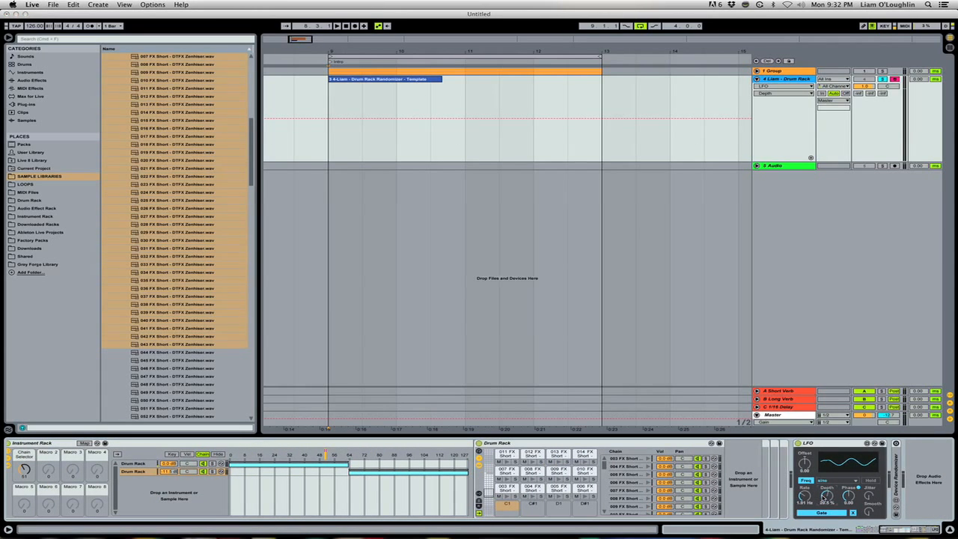
pyautogui.click(872, 530)
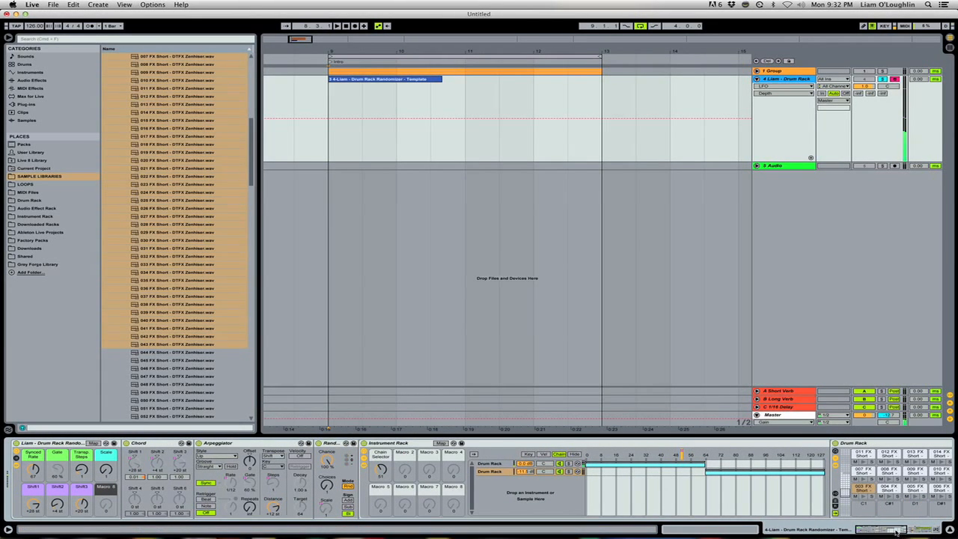
pyautogui.click(897, 530)
# Step: Set the LFO's waveform to down and its rate to 6.58 Hz
pyautogui.click(823, 480)
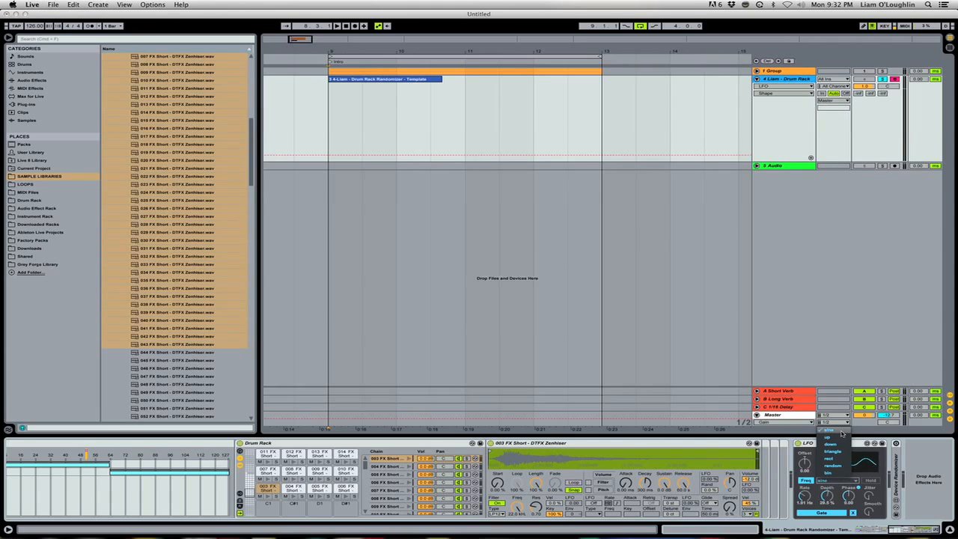
pyautogui.click(839, 445)
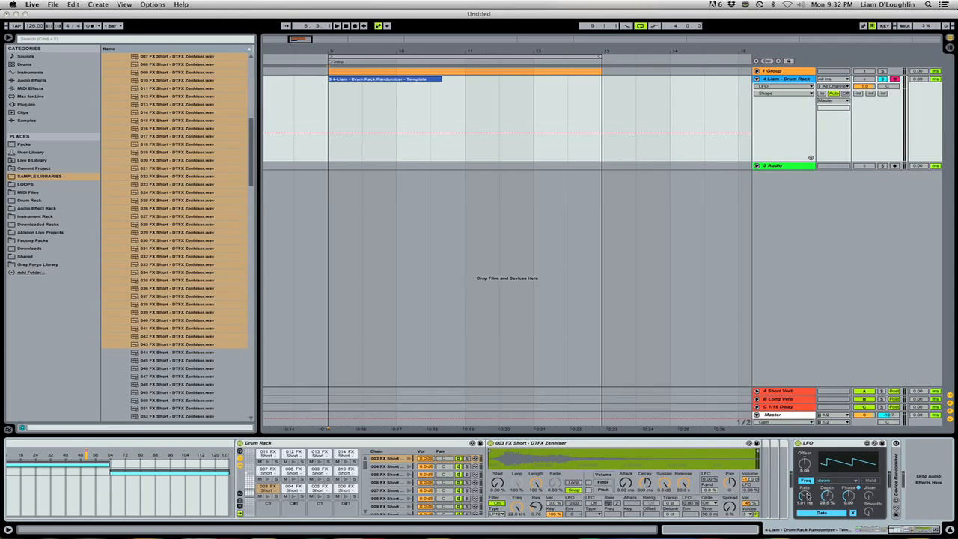
pyautogui.moveTo(808, 495); pyautogui.dragTo(807, 481)
# Step: Set the Instrument Rack's Chain Selector macro to 88 and the outer rack's Synced Rate to 54
pyautogui.click(868, 530)
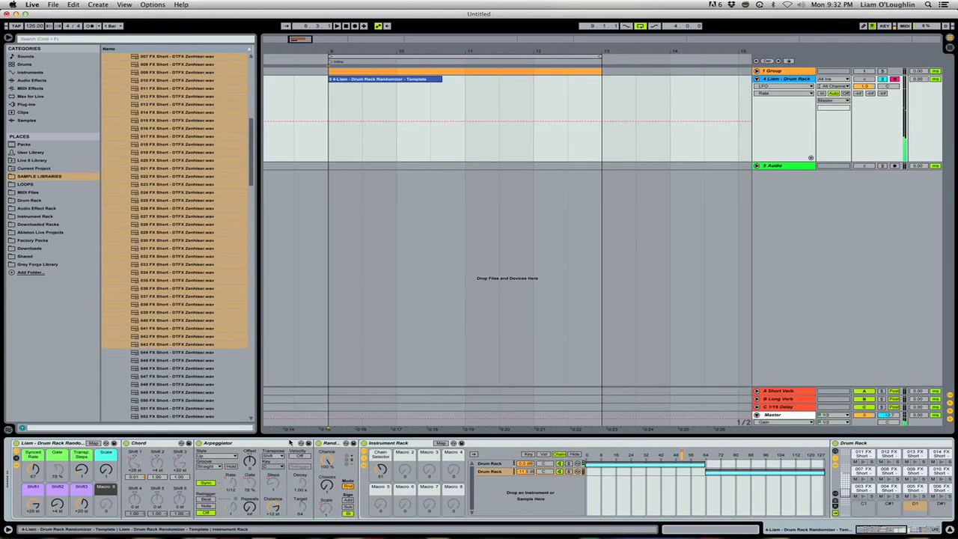
pyautogui.moveTo(382, 470); pyautogui.dragTo(382, 450)
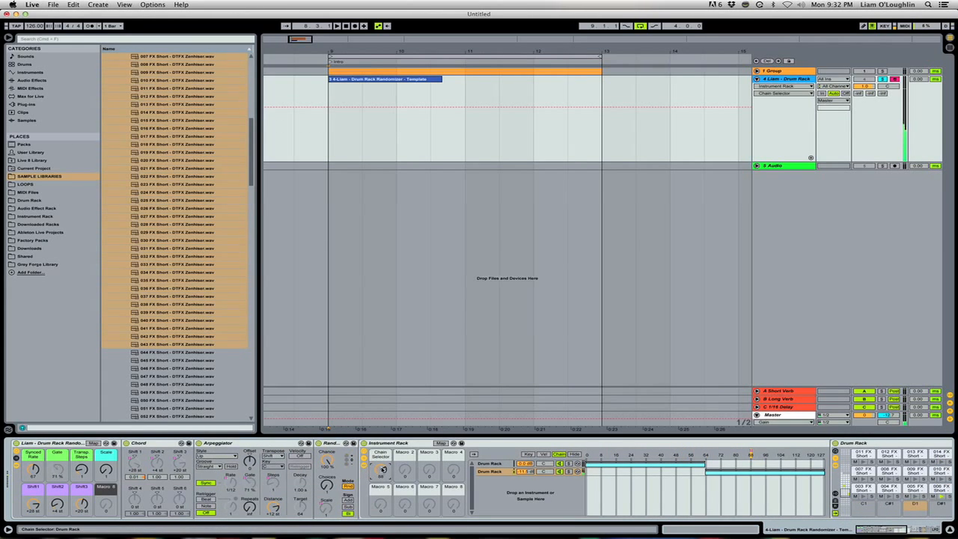
pyautogui.click(34, 470)
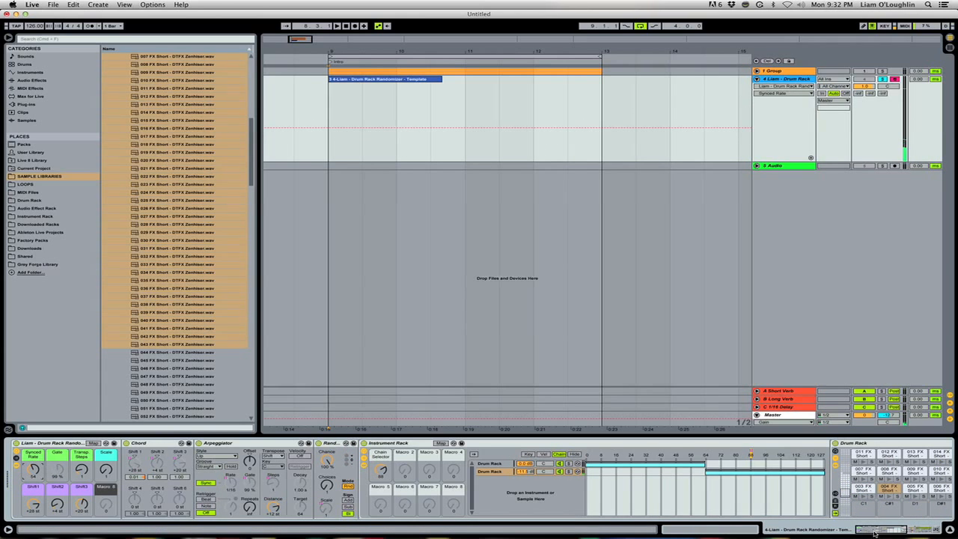
# Step: Unfold the Device Randomizer after the LFO and select the Arpeggiator's Repeats parameter
pyautogui.moveTo(875, 532); pyautogui.dragTo(913, 528)
pyautogui.click(846, 447)
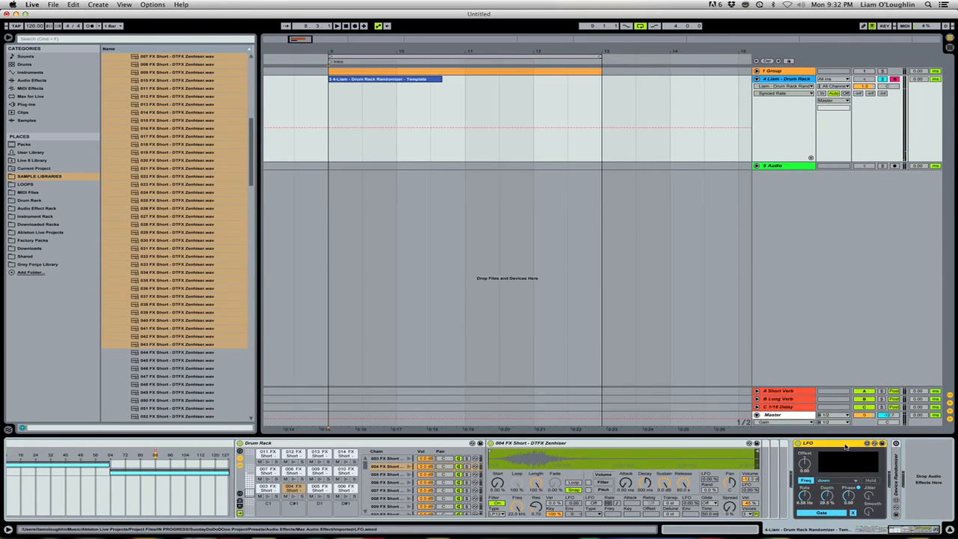
pyautogui.doubleClick(896, 452)
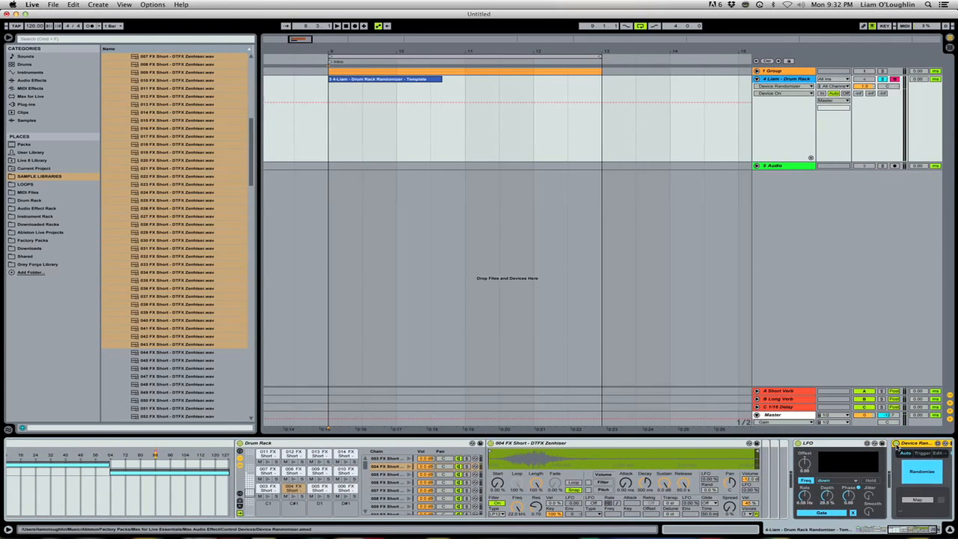
pyautogui.moveTo(917, 530); pyautogui.dragTo(857, 536)
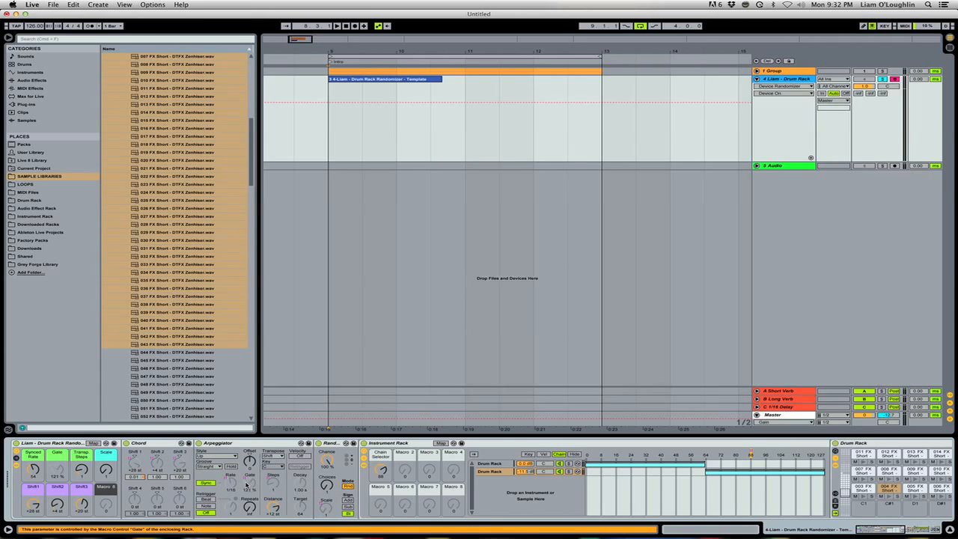
pyautogui.click(250, 505)
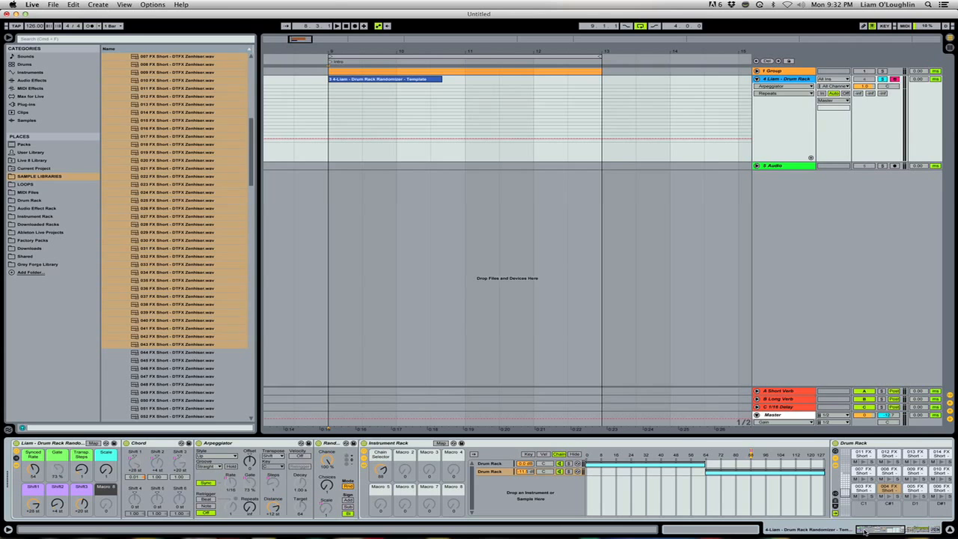
# Step: Map the Device Randomizer to the Simpler holding the 004 FX Short sample
pyautogui.moveTo(864, 530); pyautogui.dragTo(890, 530)
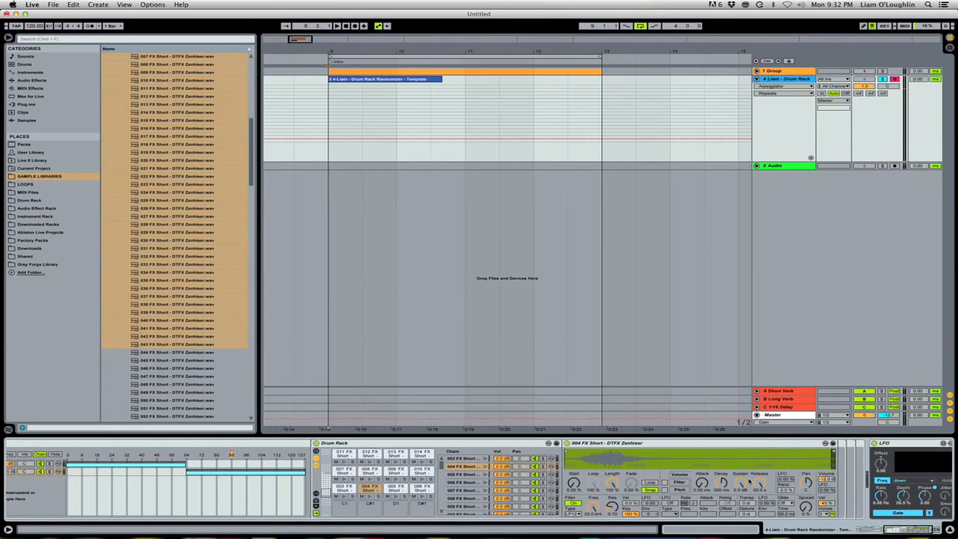
pyautogui.hscroll(4, 898, 512)
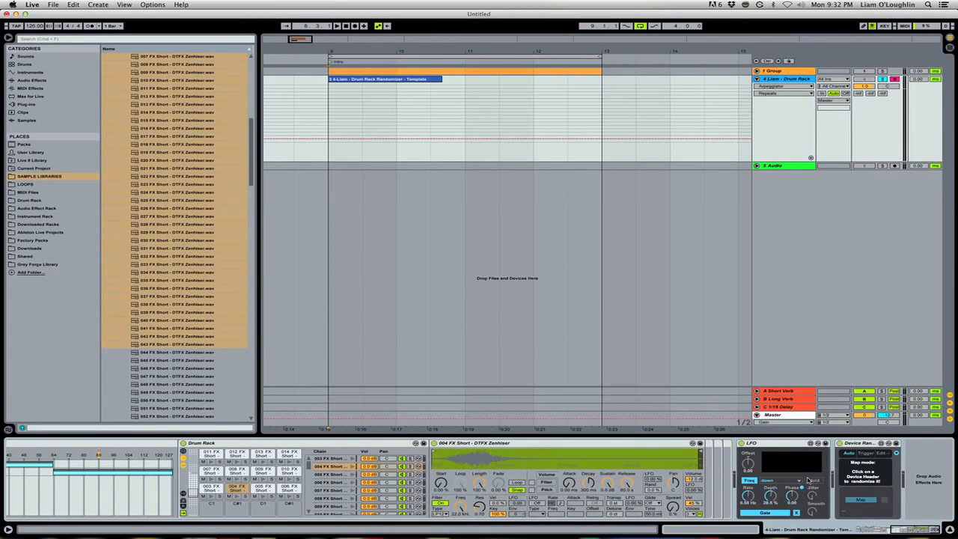
pyautogui.click(591, 483)
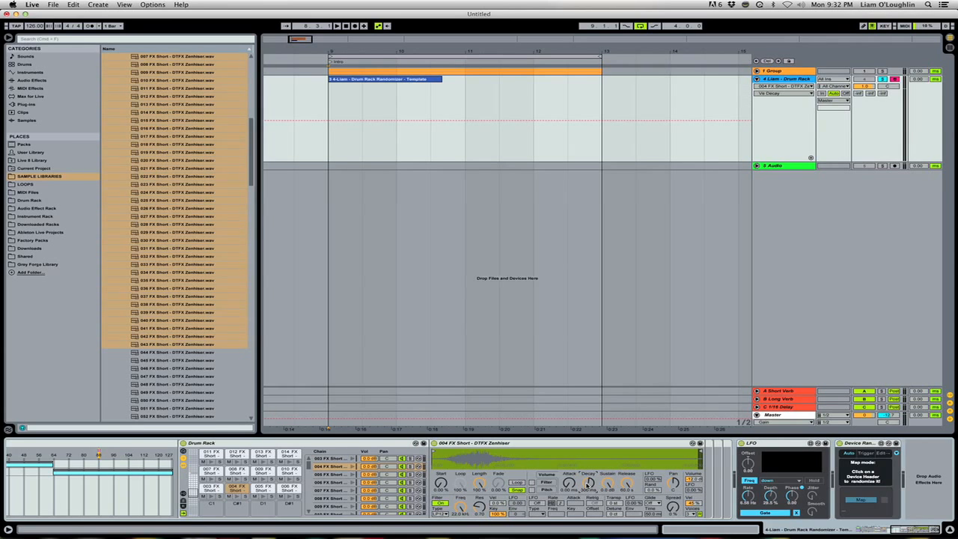
pyautogui.click(862, 501)
pyautogui.click(607, 483)
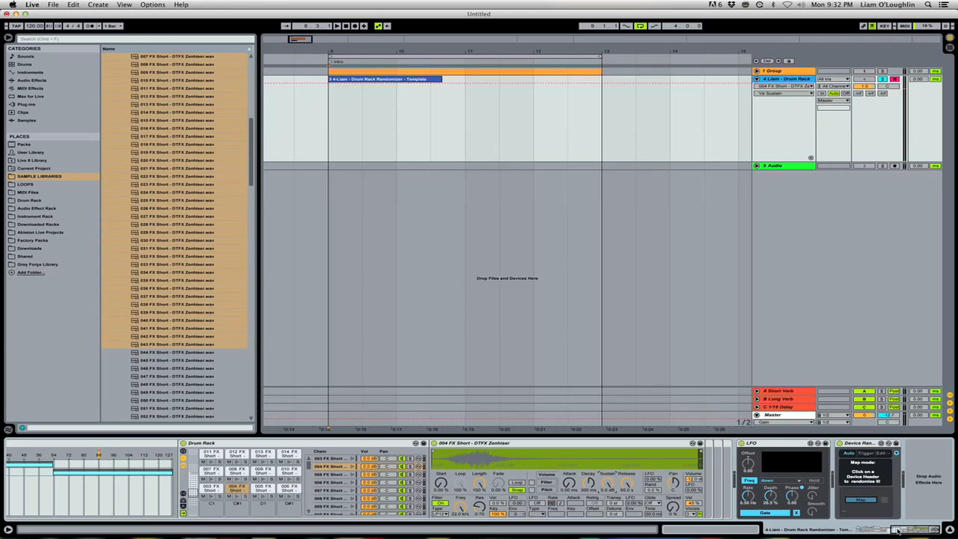
pyautogui.moveTo(896, 530); pyautogui.dragTo(804, 533)
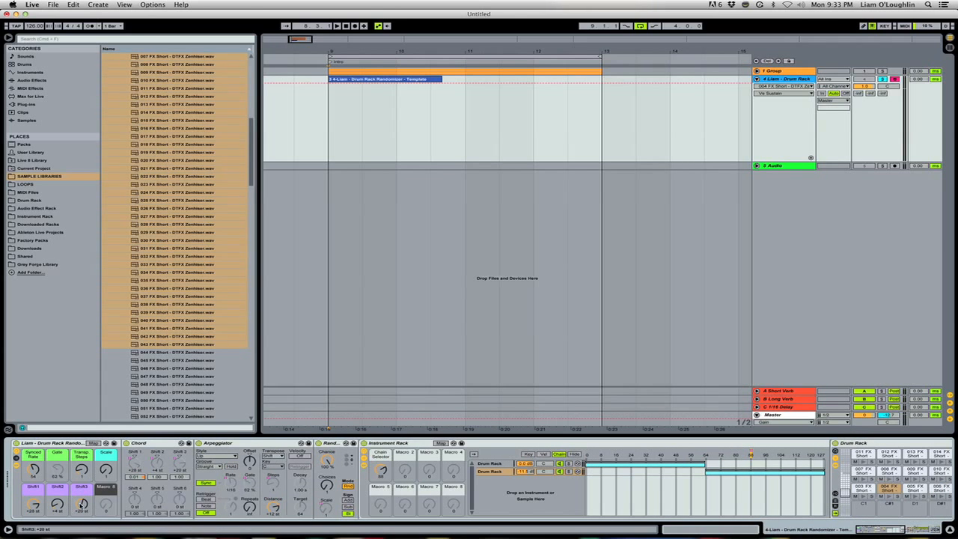
pyautogui.click(83, 504)
pyautogui.moveTo(882, 528); pyautogui.dragTo(925, 532)
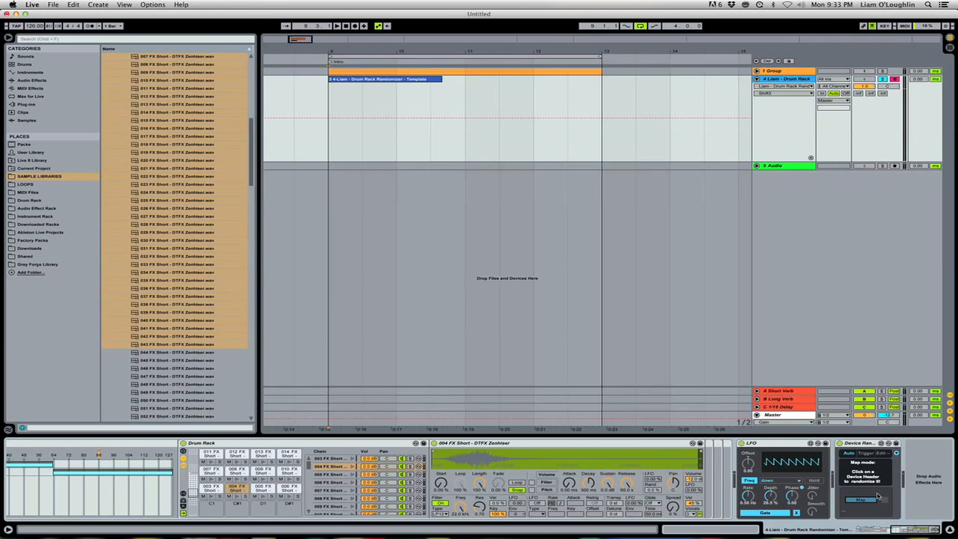
pyautogui.moveTo(913, 530)
pyautogui.mouseDown()
pyautogui.moveTo(885, 530)
pyautogui.moveTo(897, 529)
pyautogui.mouseUp()
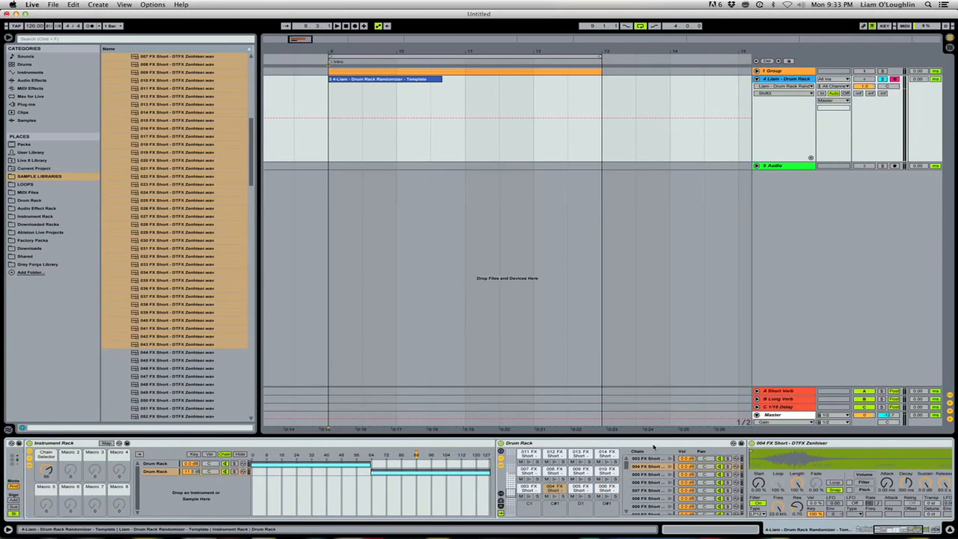
pyautogui.click(768, 444)
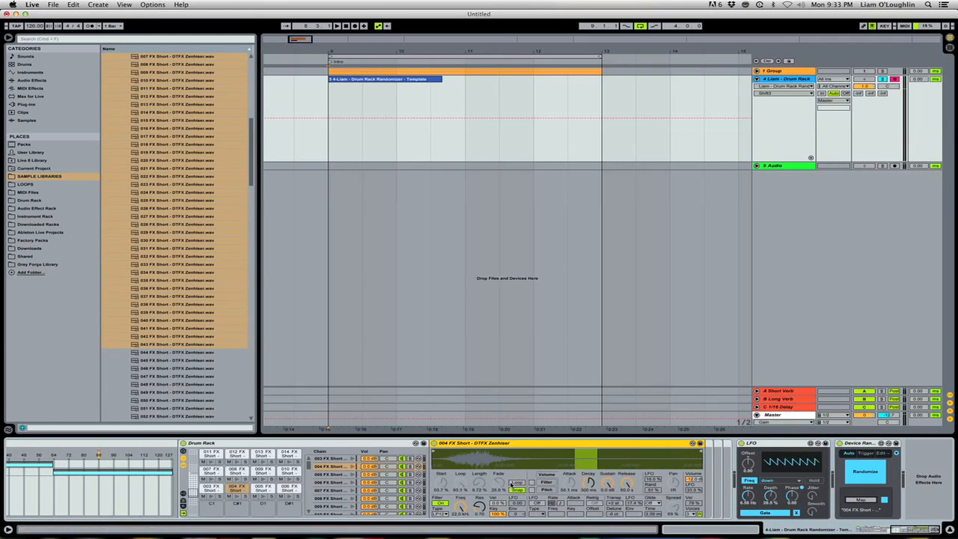
# Step: Look through the Device Randomizer's Trigger options and its editable list of parameters to randomize
pyautogui.click(875, 453)
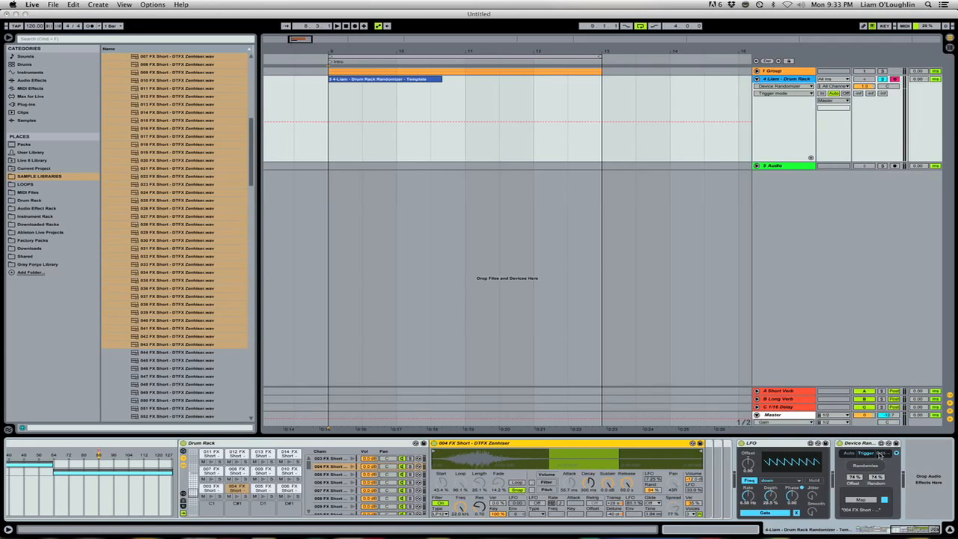
pyautogui.click(881, 454)
pyautogui.click(895, 455)
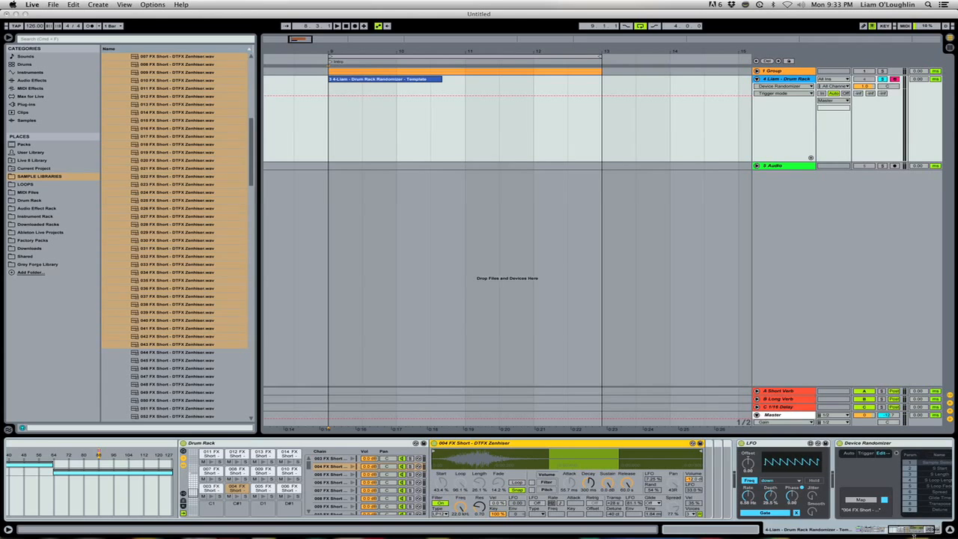
pyautogui.moveTo(914, 534); pyautogui.dragTo(926, 531)
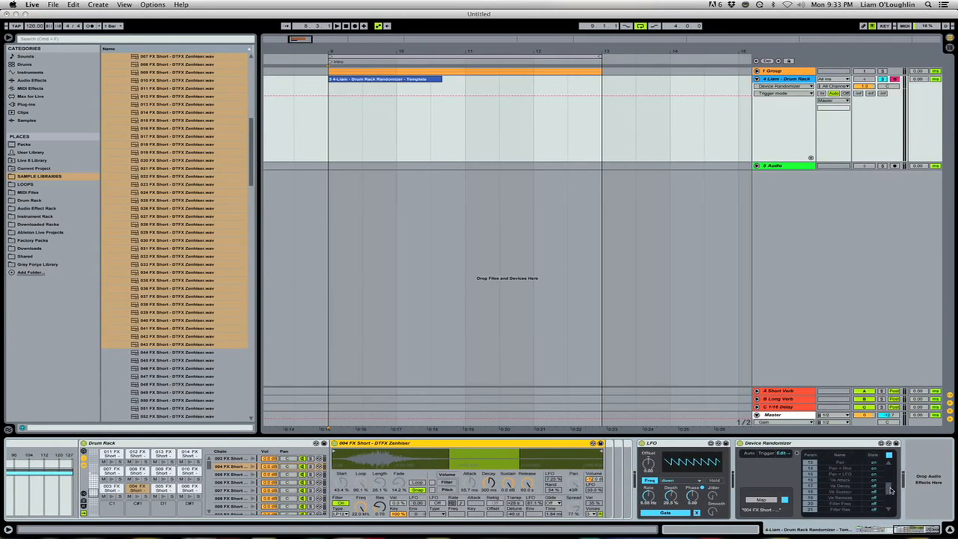
# Step: Return the Device Randomizer to Trigger mode and randomize the 004 FX Short Simpler's parameters twice
pyautogui.click(767, 454)
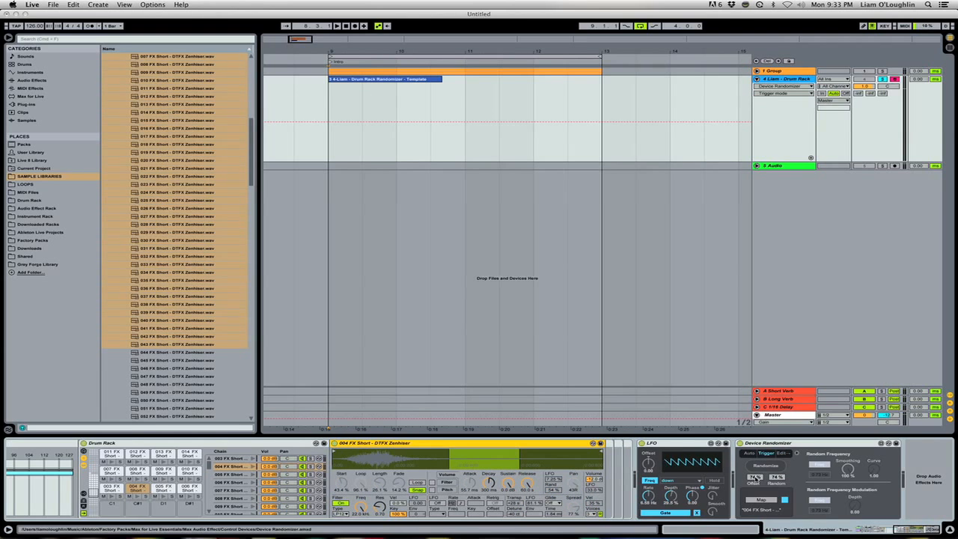
pyautogui.click(765, 465)
pyautogui.click(764, 466)
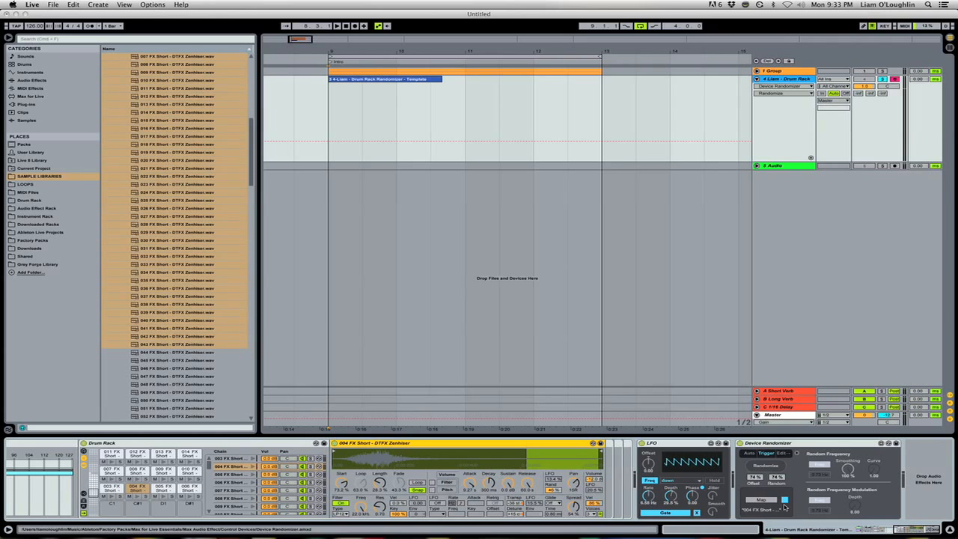
# Step: Turn off the LFO and select the 005 FX Short pad in the second Drum Rack
pyautogui.moveTo(896, 531); pyautogui.dragTo(895, 530)
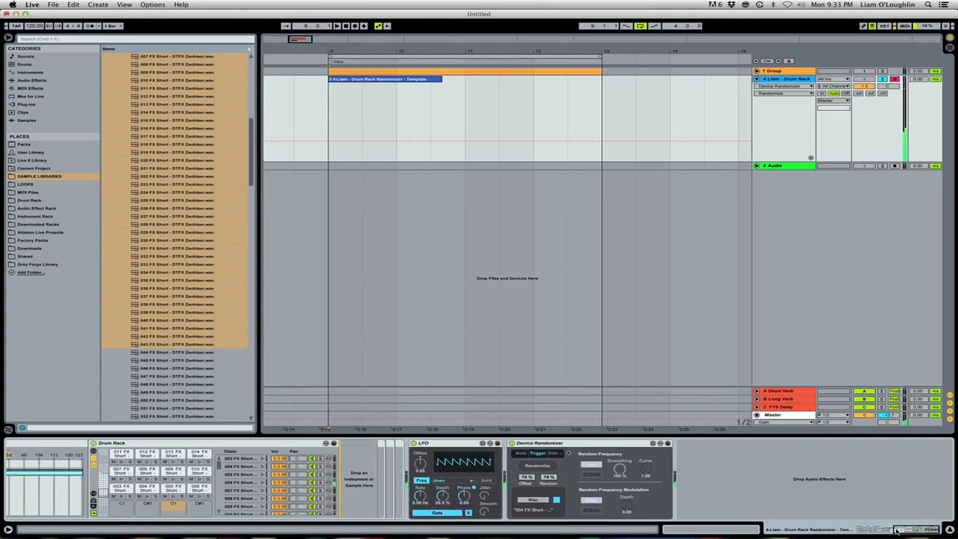
pyautogui.click(686, 444)
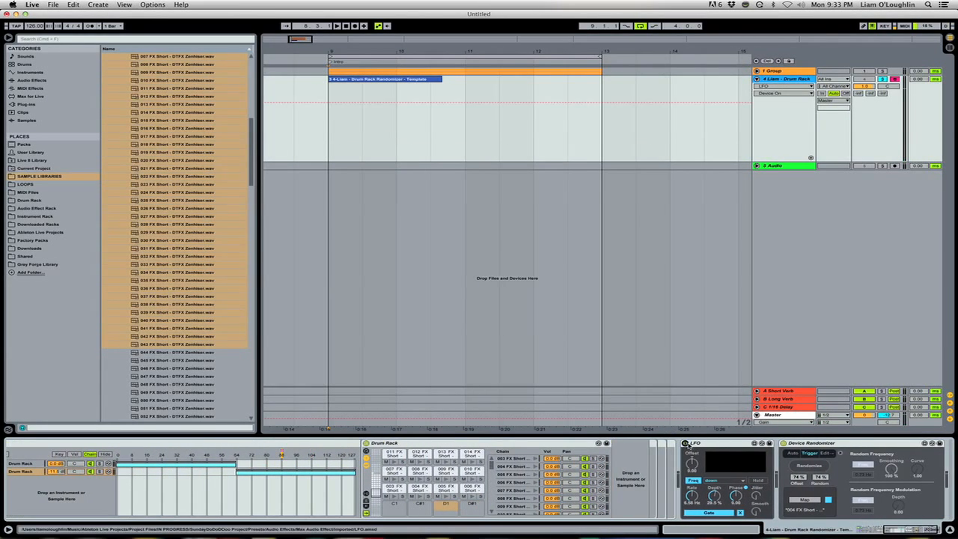
pyautogui.moveTo(907, 532)
pyautogui.mouseDown()
pyautogui.moveTo(896, 532)
pyautogui.moveTo(905, 533)
pyautogui.mouseUp()
pyautogui.click(455, 491)
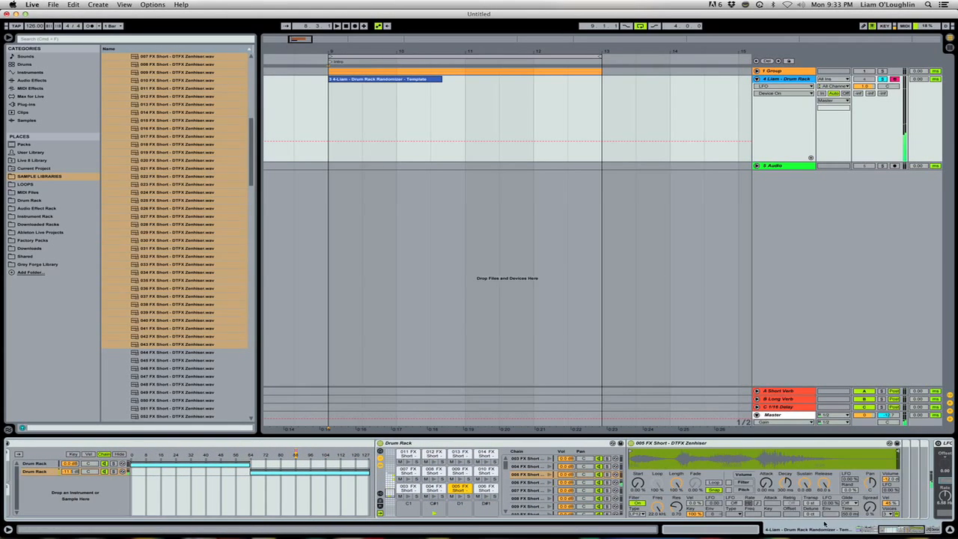
pyautogui.click(898, 528)
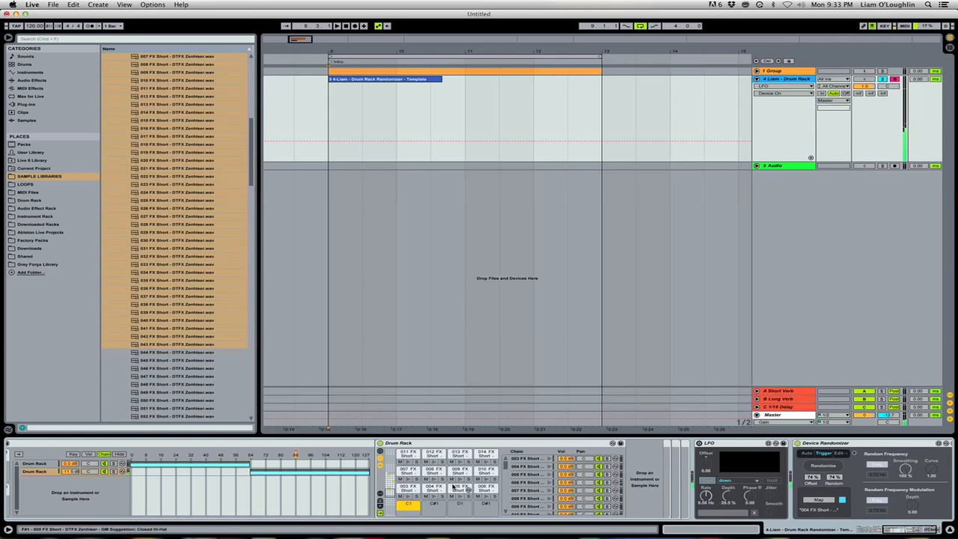
# Step: Return to the Instrument Rack in the Drum Rack track and set its Chain Selector macro to 34
pyautogui.moveTo(907, 532); pyautogui.dragTo(405, 494)
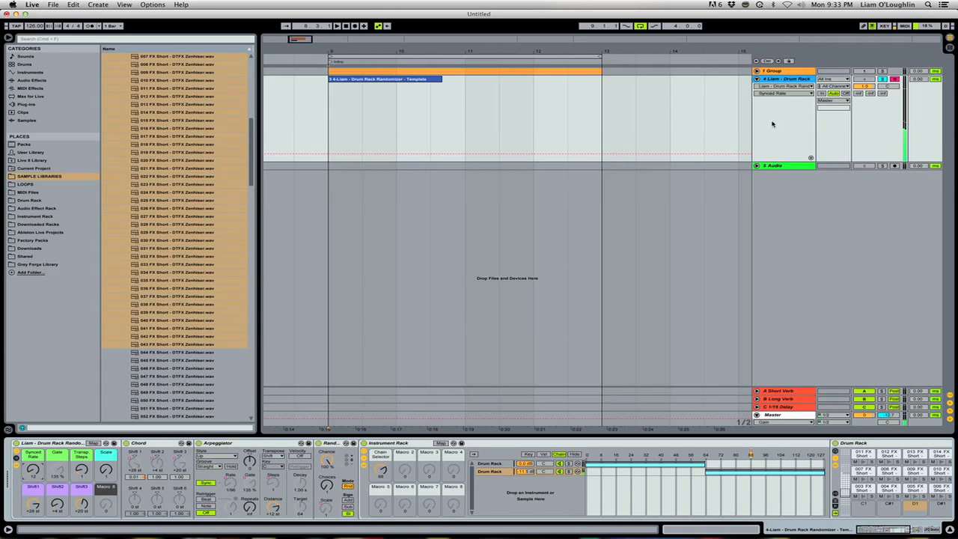
pyautogui.click(778, 81)
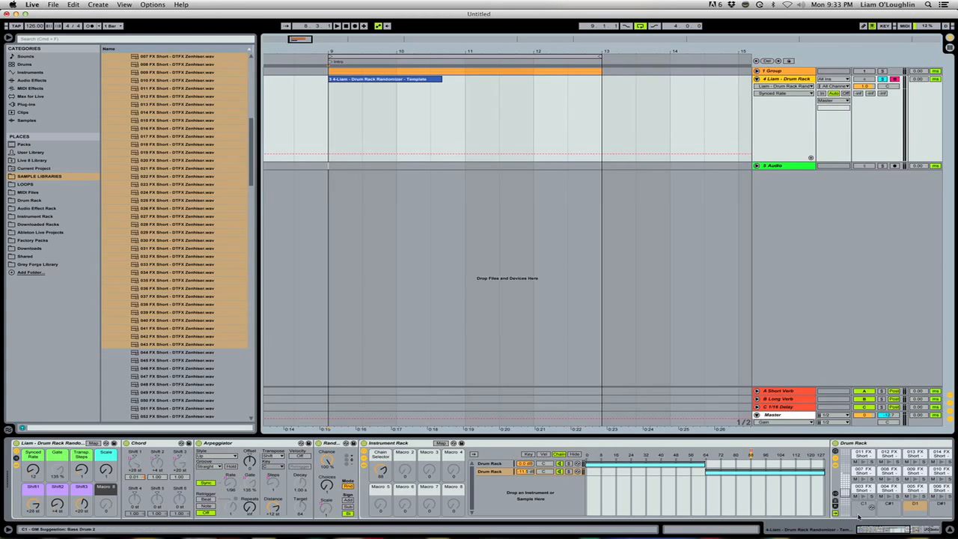
pyautogui.moveTo(886, 530); pyautogui.dragTo(892, 532)
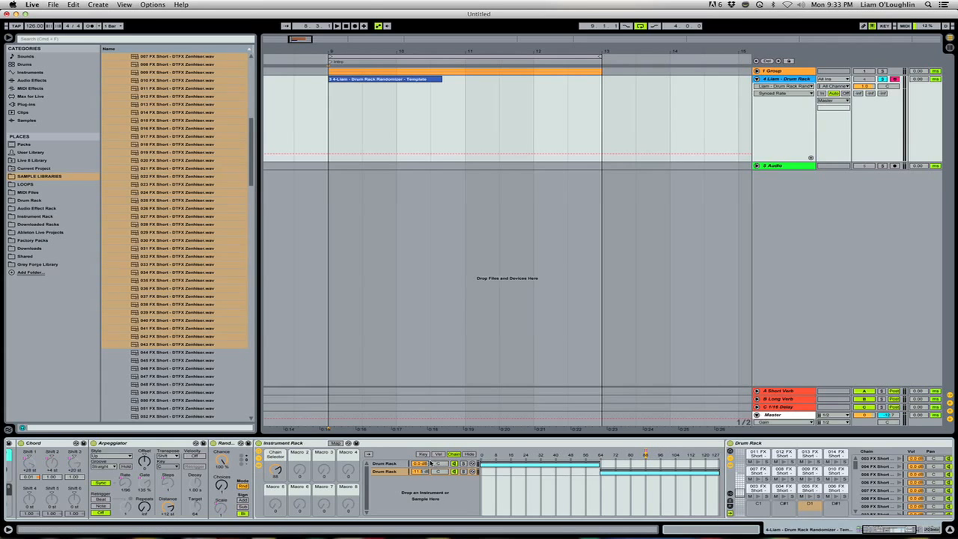
pyautogui.moveTo(280, 472); pyautogui.dragTo(279, 504)
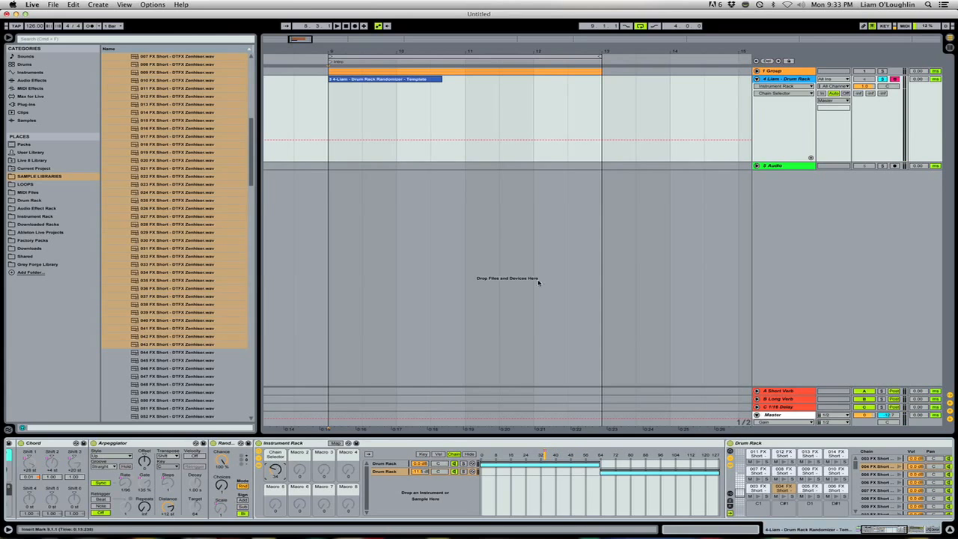
# Step: Insert an audio track below the Drum Rack track, unfold it, set its input to Resampling and arm it for recording
pyautogui.click(791, 79)
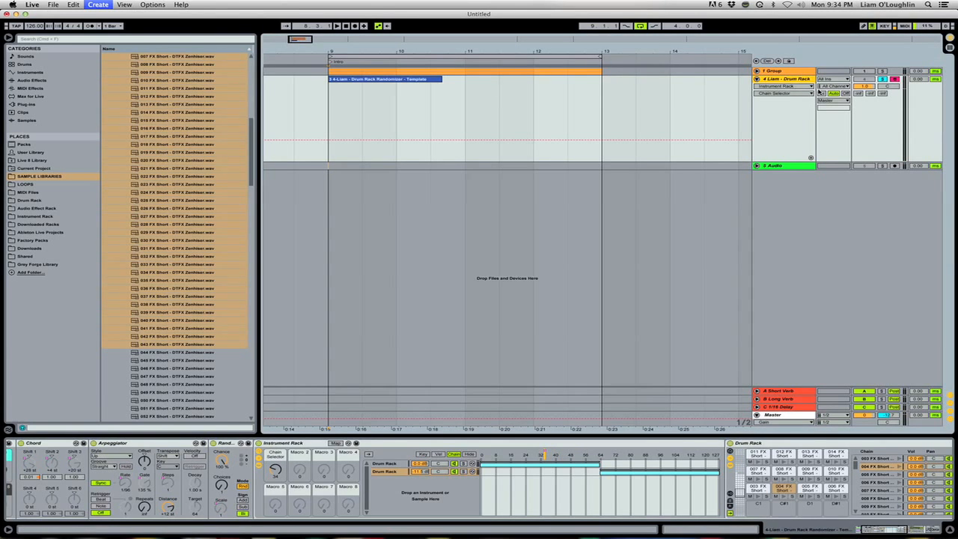
pyautogui.press('super+t')
pyautogui.click(757, 167)
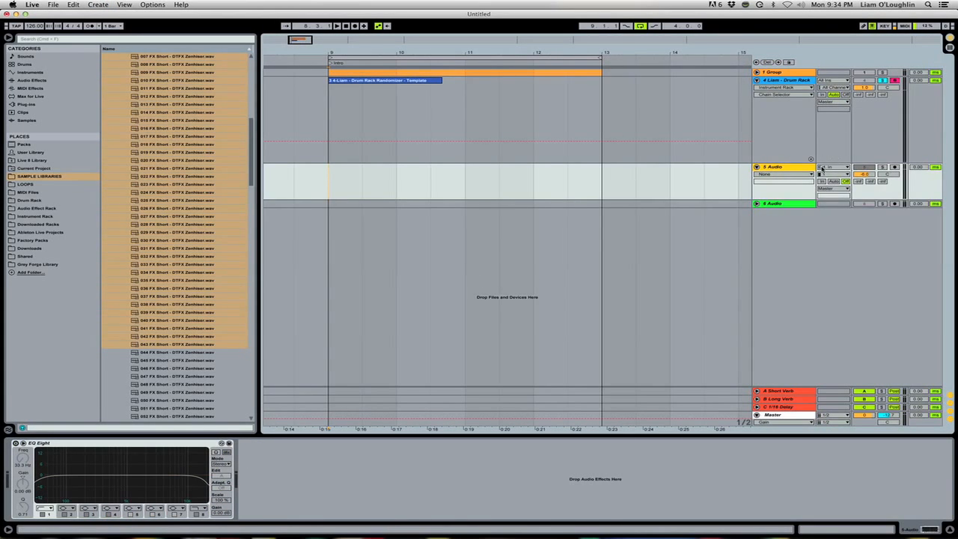
pyautogui.click(821, 169)
pyautogui.click(869, 188)
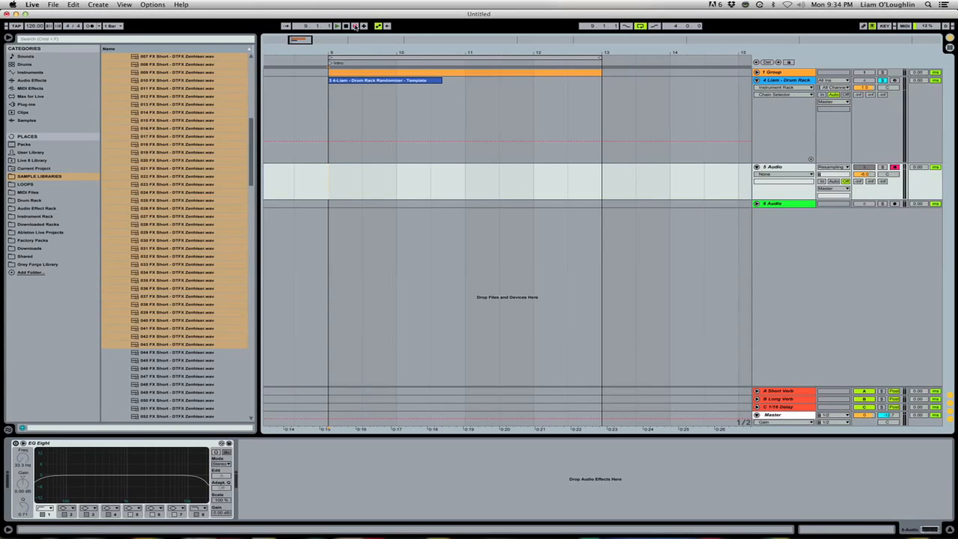
# Step: Start recording in the arrangement with both the Drum Rack track and the 5 Audio resampling track armed
pyautogui.click(787, 80)
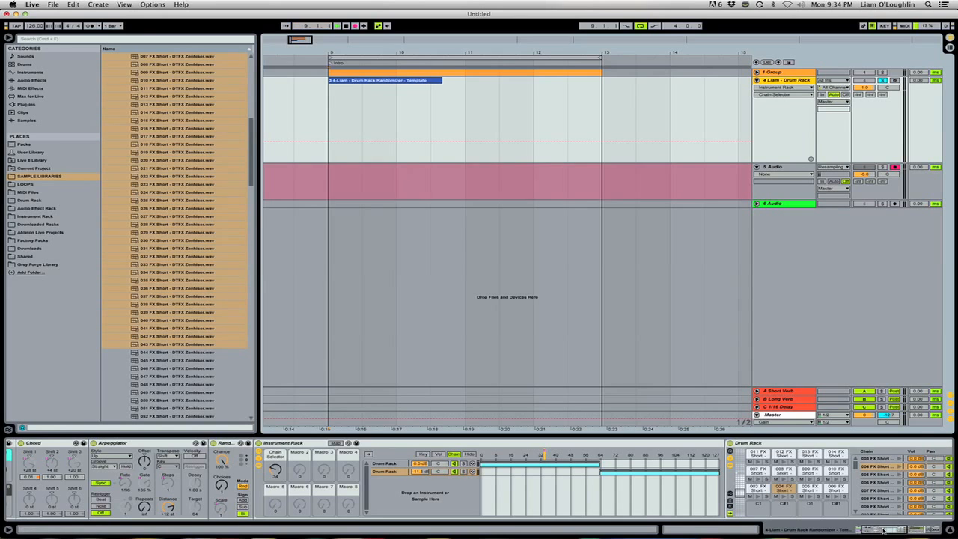
pyautogui.click(895, 80)
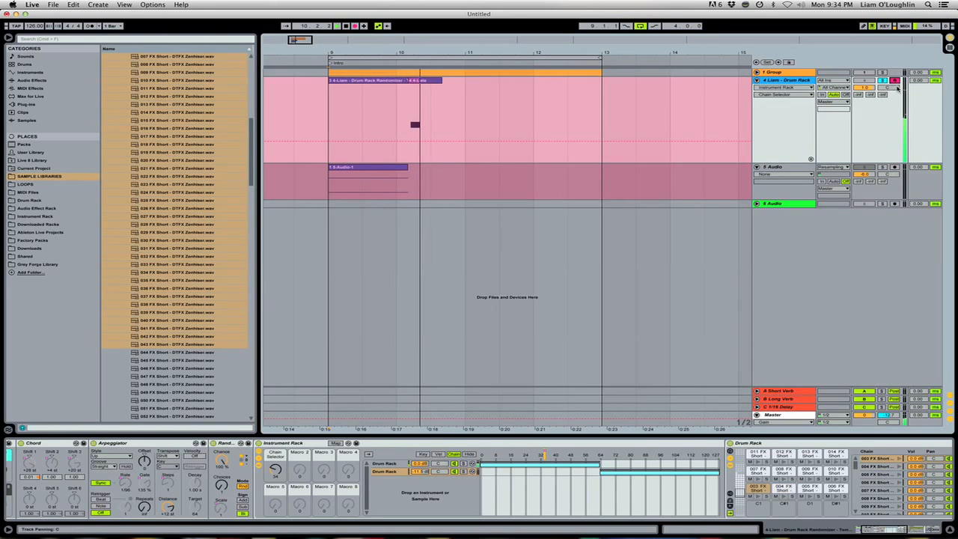
pyautogui.keyDown('super'); pyautogui.click(895, 166); pyautogui.keyUp('super')
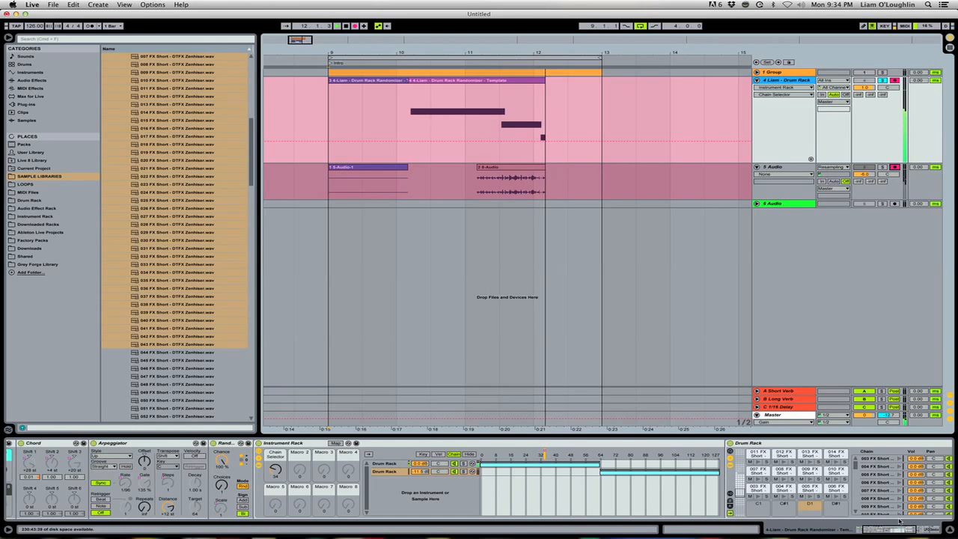
# Step: Record a run of played notes while varying the Synced Rate, Chain Selector and Transp. Steps macros
pyautogui.click(528, 476)
pyautogui.hscroll(-5, 528, 477)
pyautogui.moveTo(33, 470)
pyautogui.mouseDown()
pyautogui.moveTo(33, 447)
pyautogui.moveTo(33, 467)
pyautogui.mouseUp()
pyautogui.moveTo(381, 470); pyautogui.dragTo(381, 448)
pyautogui.moveTo(81, 470); pyautogui.dragTo(81, 449)
pyautogui.press('s')
pyautogui.press('f')
pyautogui.press('z')
pyautogui.press('s')
pyautogui.press('d')
pyautogui.press('f')
pyautogui.press('a')
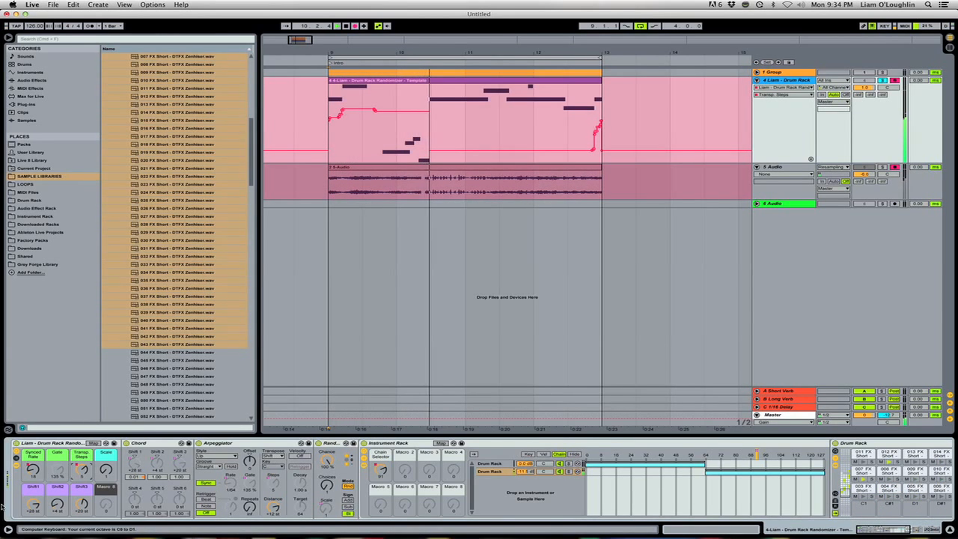
# Step: Record more played notes while varying the Synced Rate and Shift2 macros, and stop the recording
pyautogui.click(37, 453)
pyautogui.moveTo(33, 470)
pyautogui.mouseDown()
pyautogui.moveTo(33, 429)
pyautogui.moveTo(33, 468)
pyautogui.mouseUp()
pyautogui.press('s')
pyautogui.press('d')
pyautogui.press('s')
pyautogui.press('a')
pyautogui.press('f')
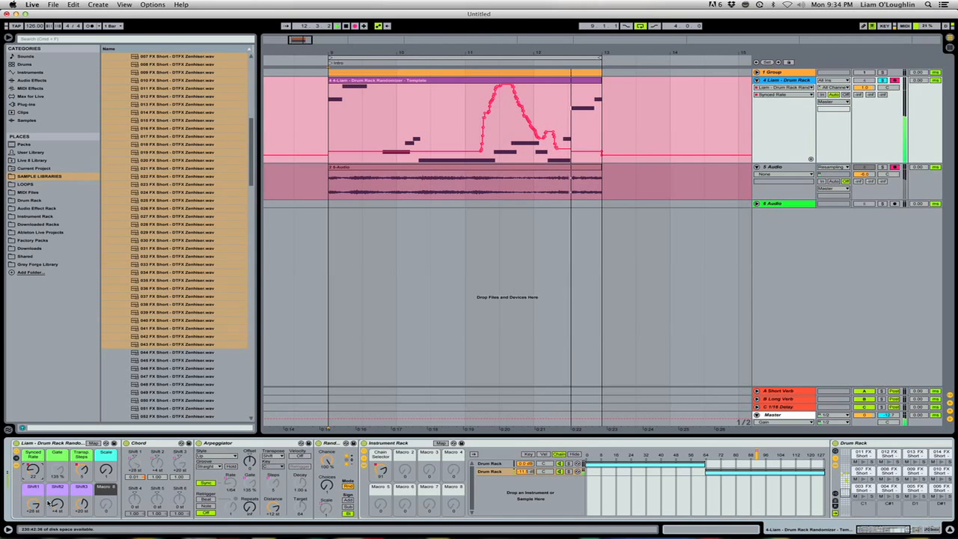
pyautogui.press('d')
pyautogui.moveTo(58, 503)
pyautogui.mouseDown()
pyautogui.moveTo(57, 488)
pyautogui.moveTo(58, 512)
pyautogui.mouseUp()
pyautogui.press('s')
pyautogui.press('a')
pyautogui.press('space')
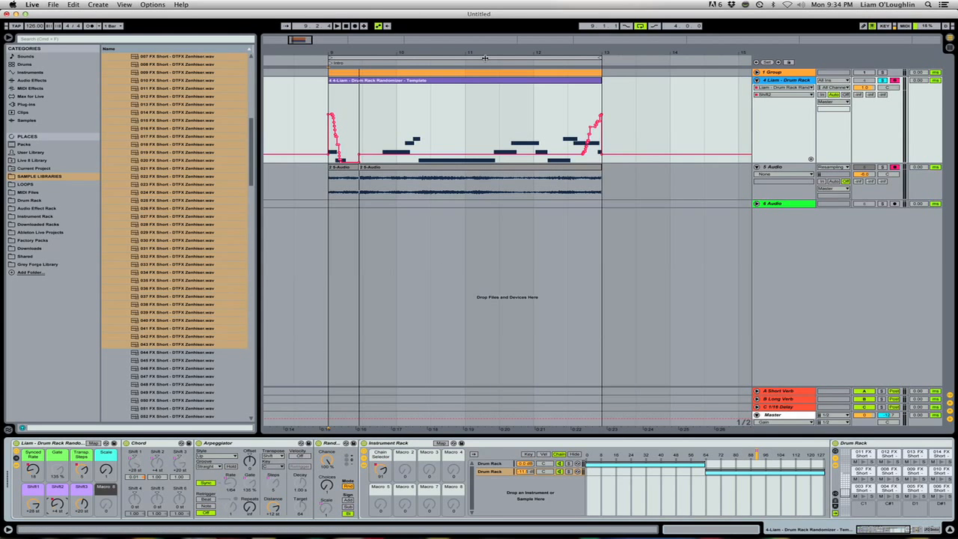
# Step: Extend the recorded clip on 5 Audio in both directions so it spans from 6.3.4 to 16.3.1
pyautogui.moveTo(486, 56); pyautogui.dragTo(485, 9)
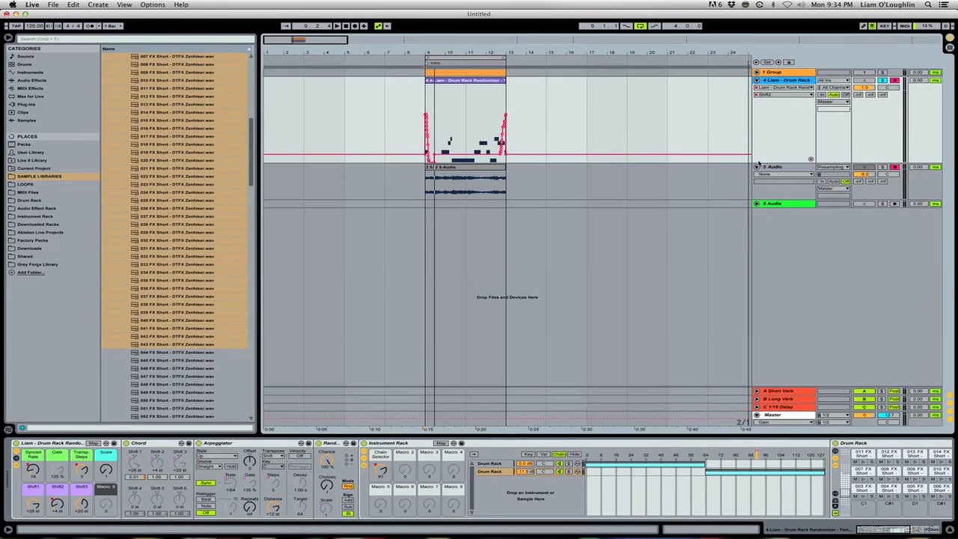
pyautogui.moveTo(469, 165); pyautogui.dragTo(378, 168)
pyautogui.click(509, 174)
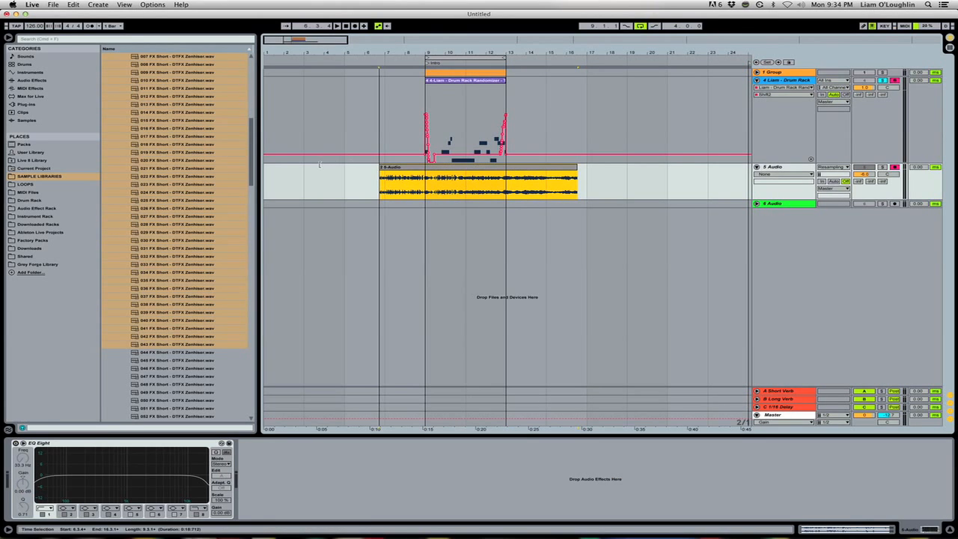
# Step: Solo the 5 Audio track and play back the recording with arrangement looping turned off
pyautogui.click(883, 166)
pyautogui.press('space')
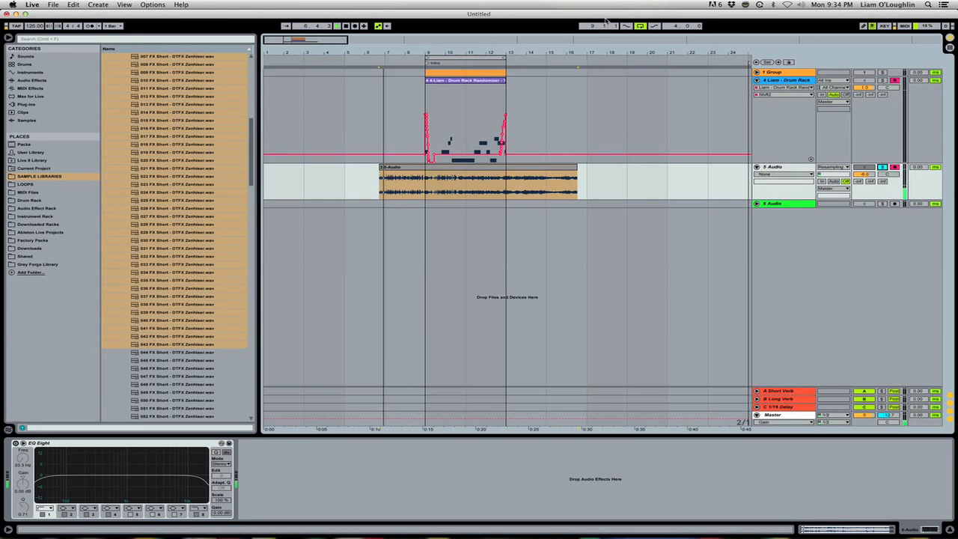
pyautogui.click(641, 27)
pyautogui.press('space')
# Step: Open the recorded clip, lower its transposition and set its Seg. BPM to 229 while auditioning it
pyautogui.doubleClick(395, 167)
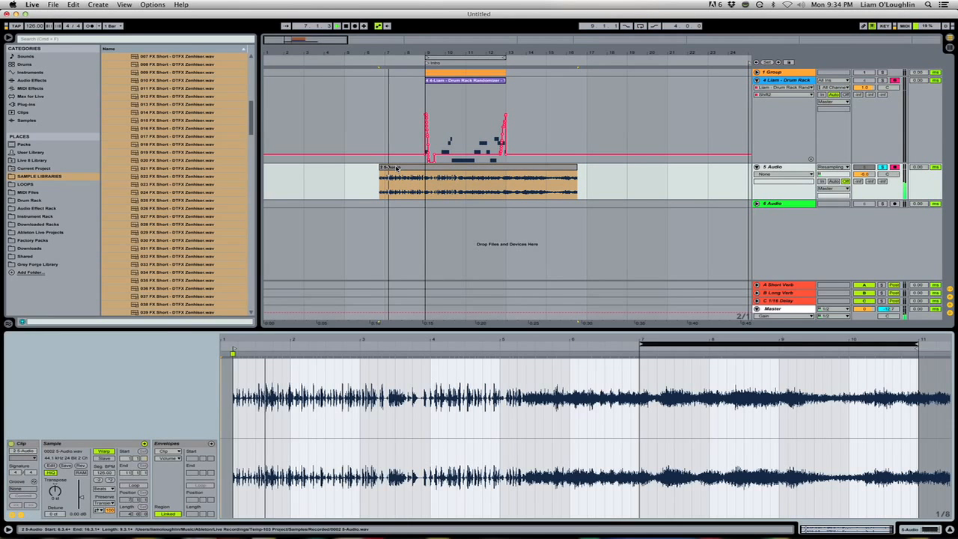
pyautogui.press('space')
pyautogui.moveTo(55, 493); pyautogui.dragTo(55, 512)
pyautogui.press('space')
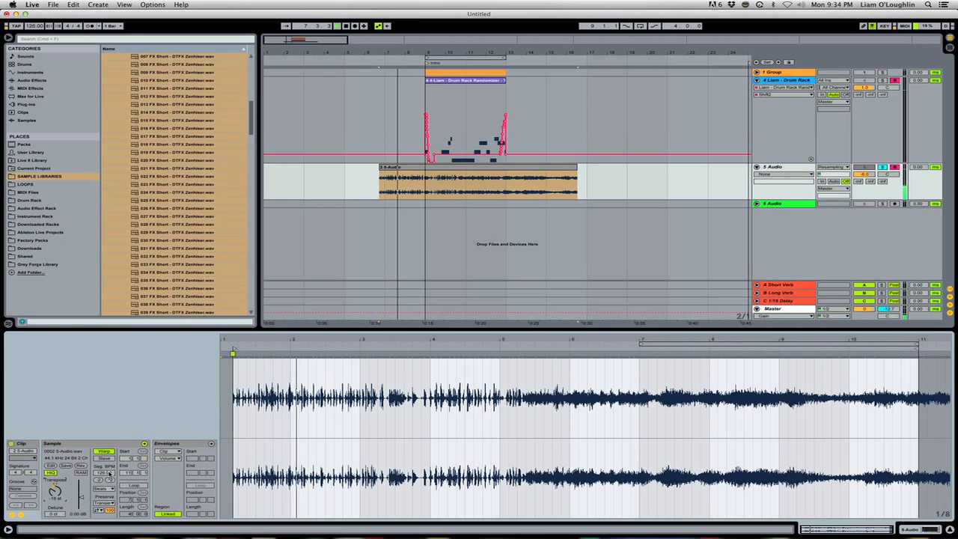
pyautogui.moveTo(104, 472); pyautogui.dragTo(103, 432)
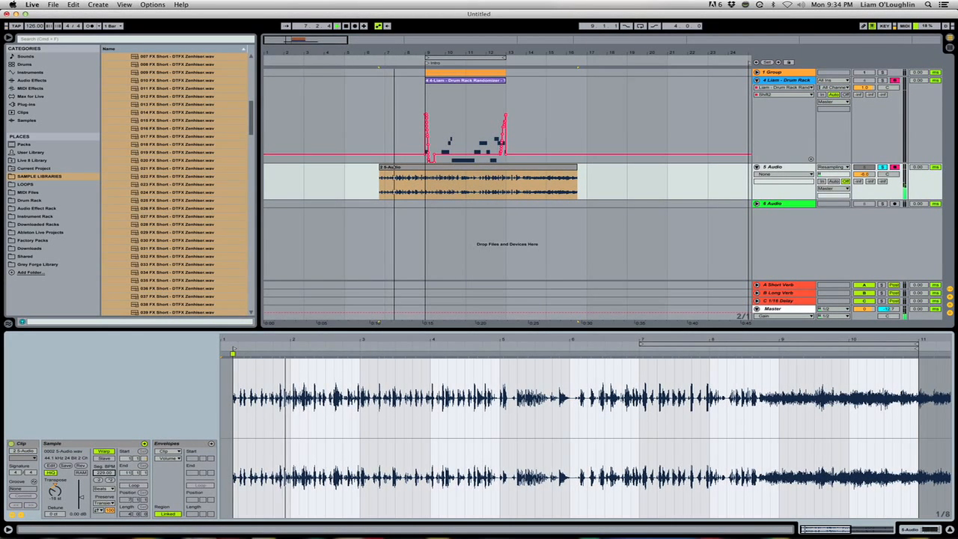
# Step: Set the clip's transposition to 12 st by ear and loop its section from 3.1.1 to 3.3.1
pyautogui.moveTo(55, 492); pyautogui.dragTo(56, 453)
pyautogui.press('space')
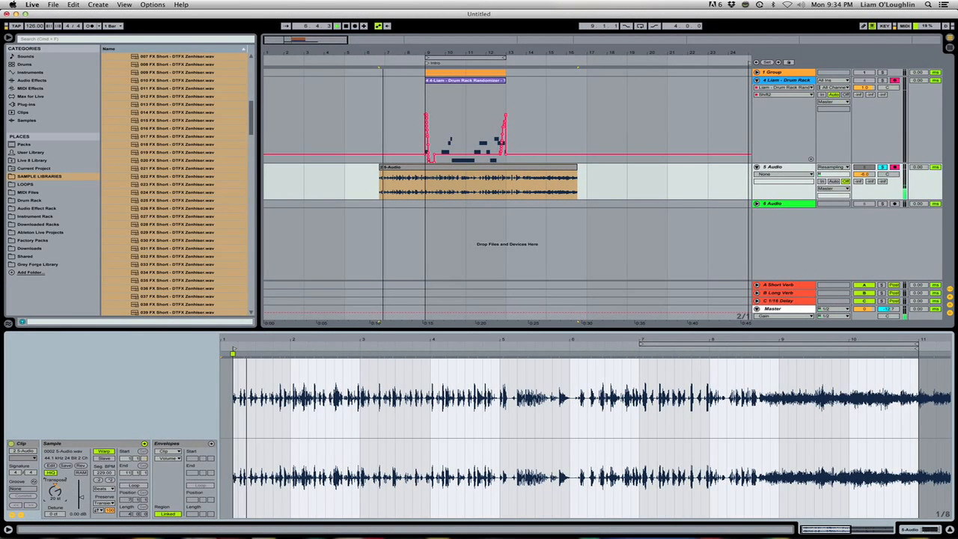
pyautogui.moveTo(56, 492); pyautogui.dragTo(55, 497)
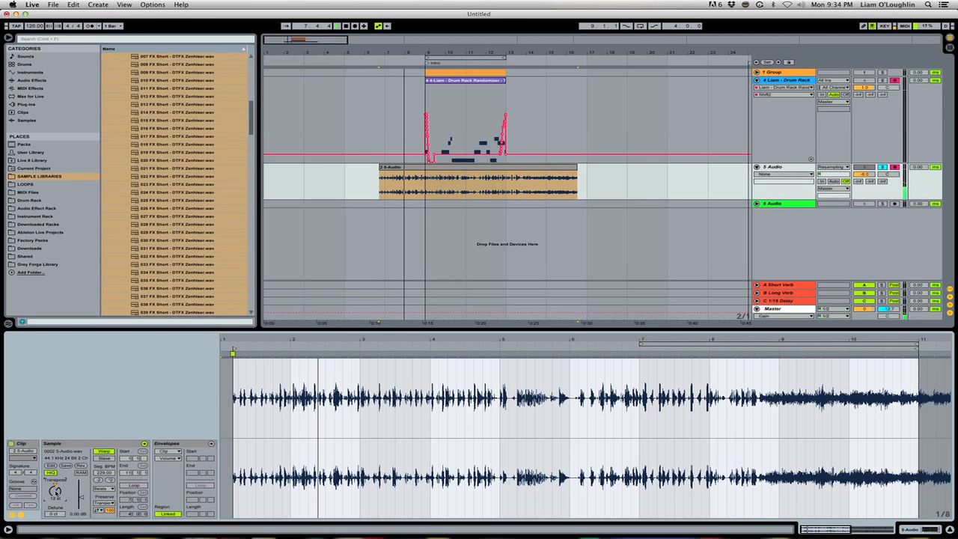
pyautogui.press('space')
pyautogui.moveTo(291, 385); pyautogui.dragTo(393, 380)
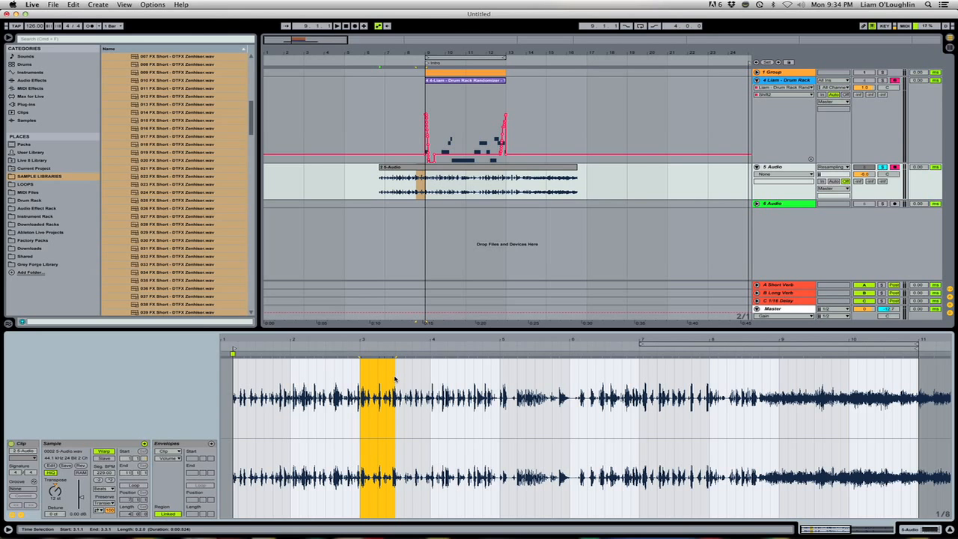
pyautogui.press('super+l')
# Step: Add an audio track below 5 Audio, copy the section from 8.3.1 to 9.1.1 onto it, solo it and unfold it
pyautogui.click(796, 169)
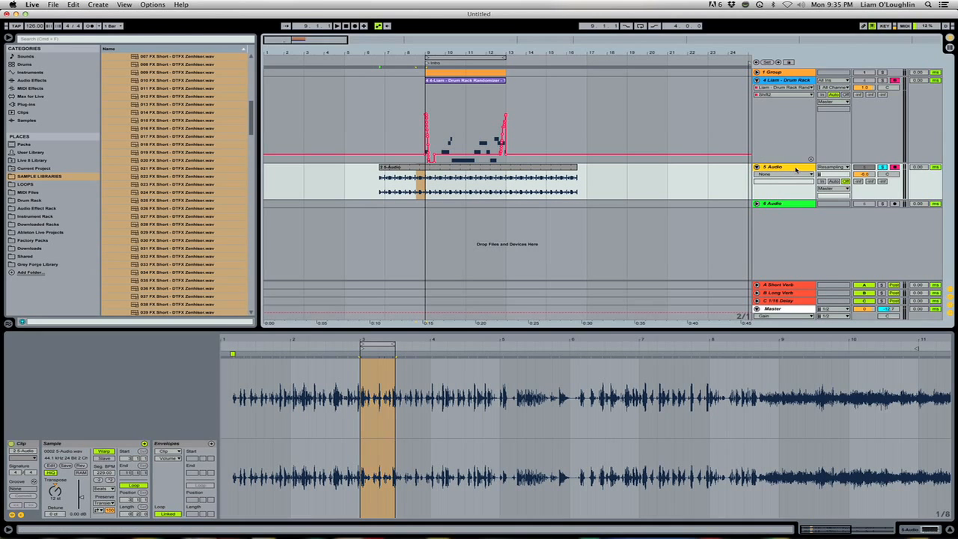
pyautogui.press('super+t')
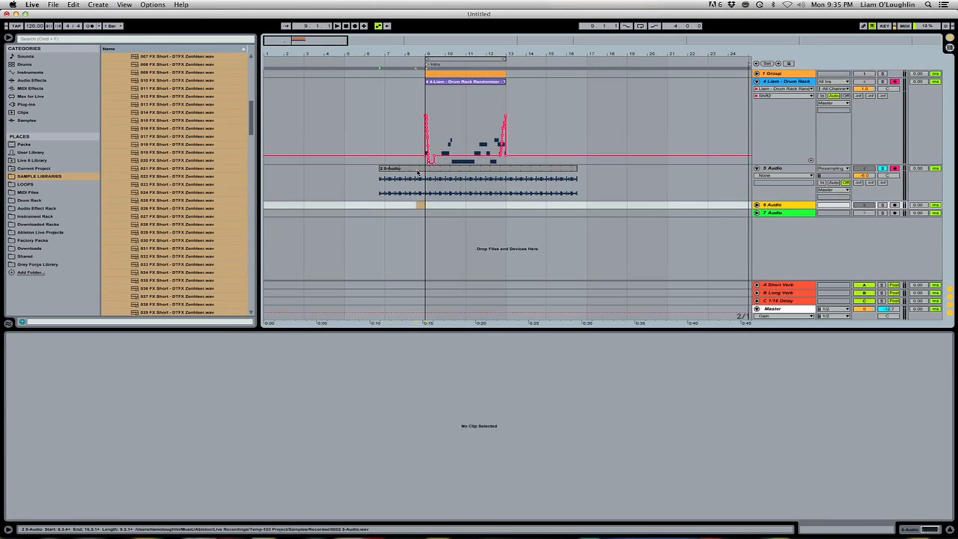
pyautogui.click(419, 182)
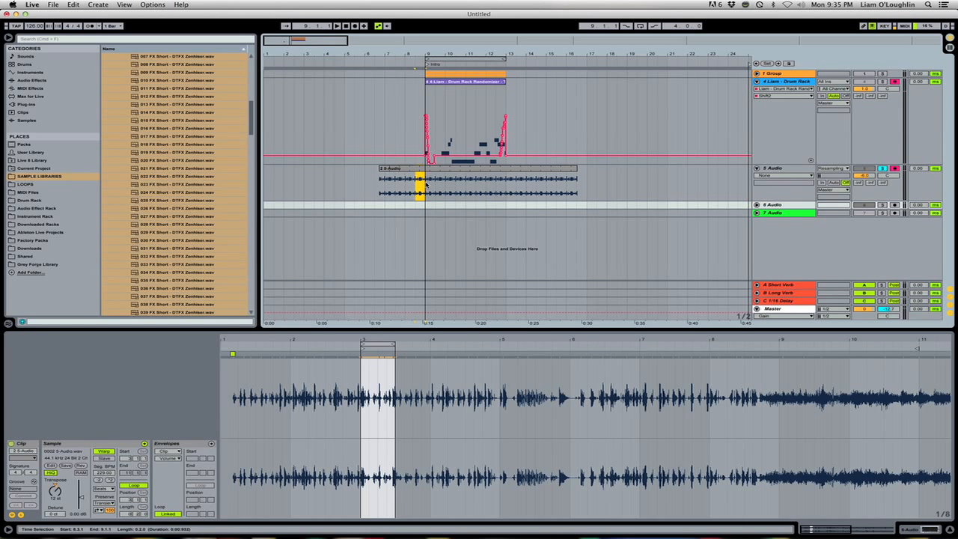
pyautogui.moveTo(421, 208); pyautogui.dragTo(420, 205)
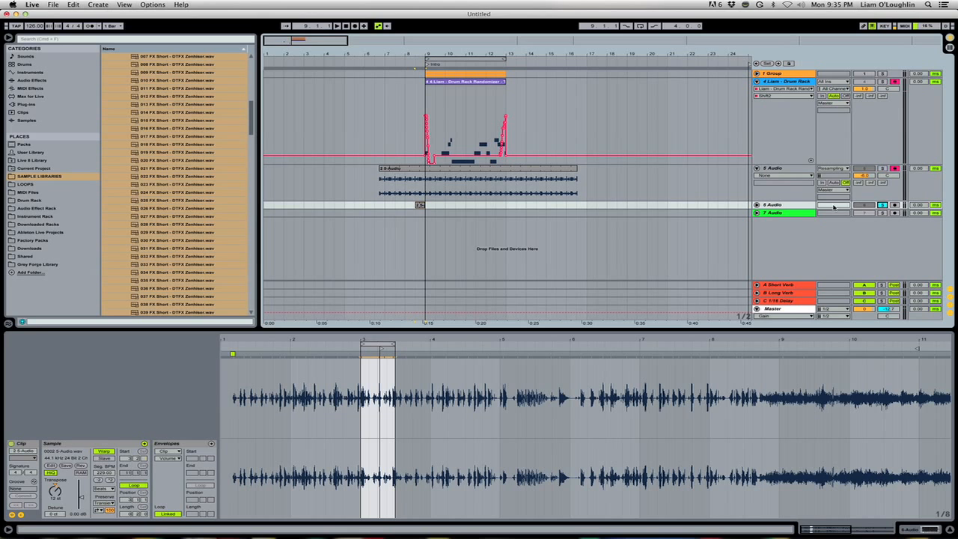
pyautogui.click(756, 205)
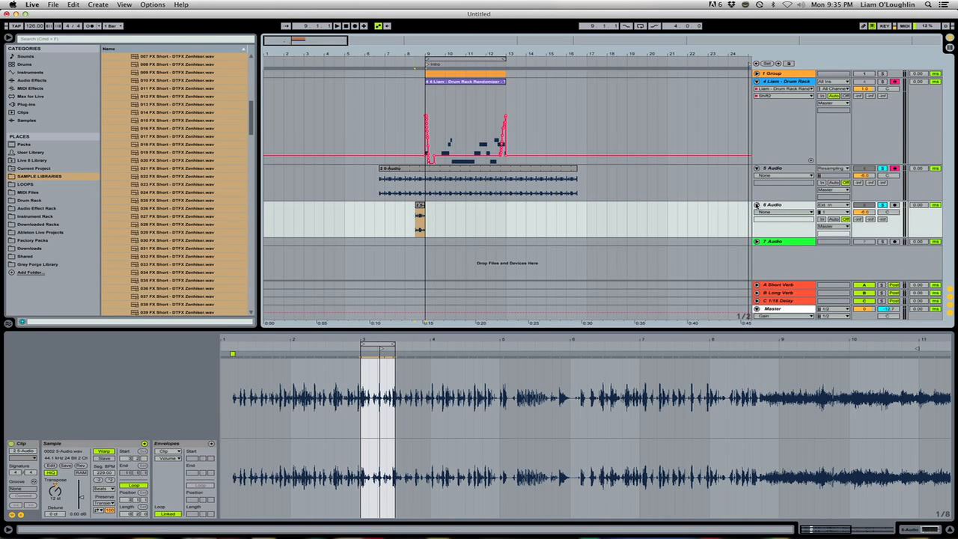
# Step: Loop playback over 8.3.1 to 9.1.1 and set the copied clip to -21 st with a Seg. BPM of 273
pyautogui.click(420, 205)
pyautogui.moveTo(417, 193); pyautogui.dragTo(428, 194)
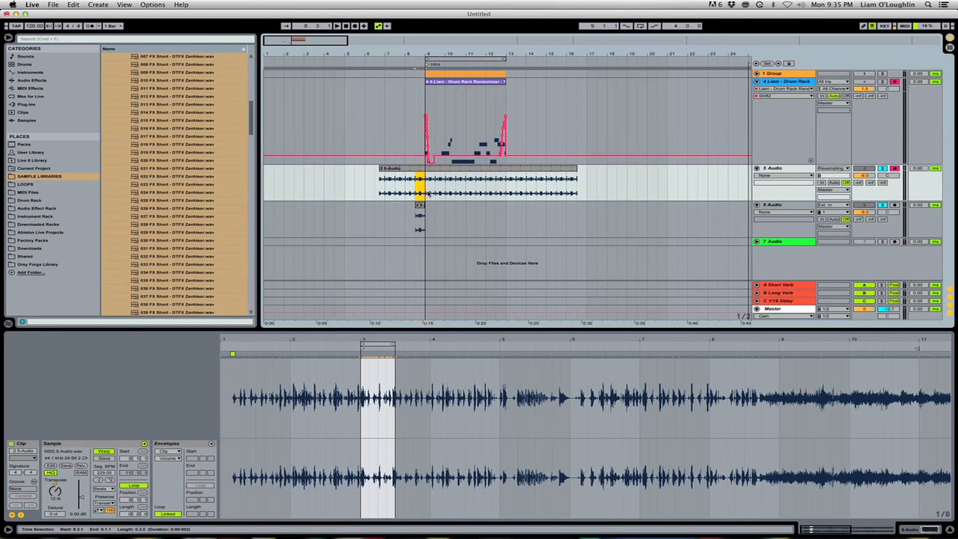
pyautogui.press('super+l')
pyautogui.press('space')
pyautogui.doubleClick(421, 206)
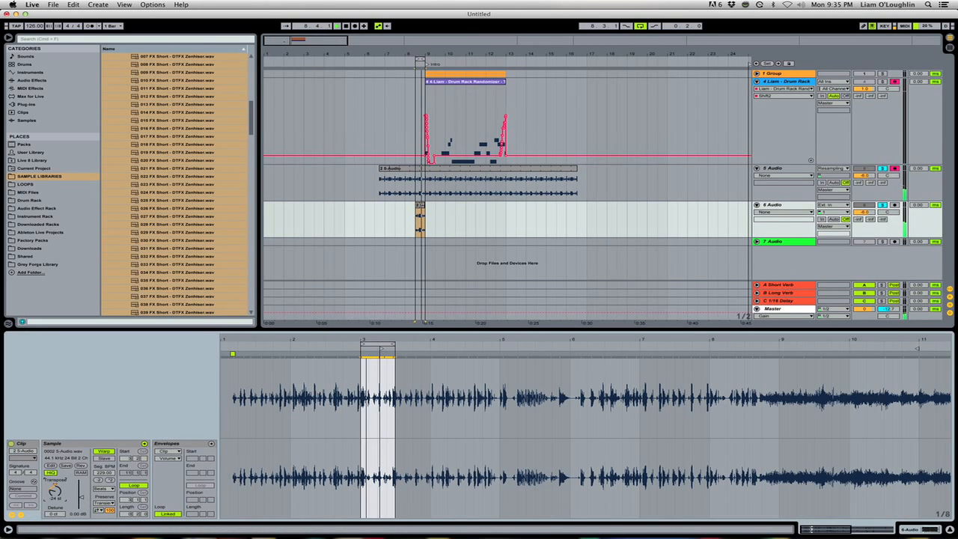
pyautogui.moveTo(104, 473)
pyautogui.mouseDown()
pyautogui.moveTo(104, 389)
pyautogui.moveTo(104, 455)
pyautogui.mouseUp()
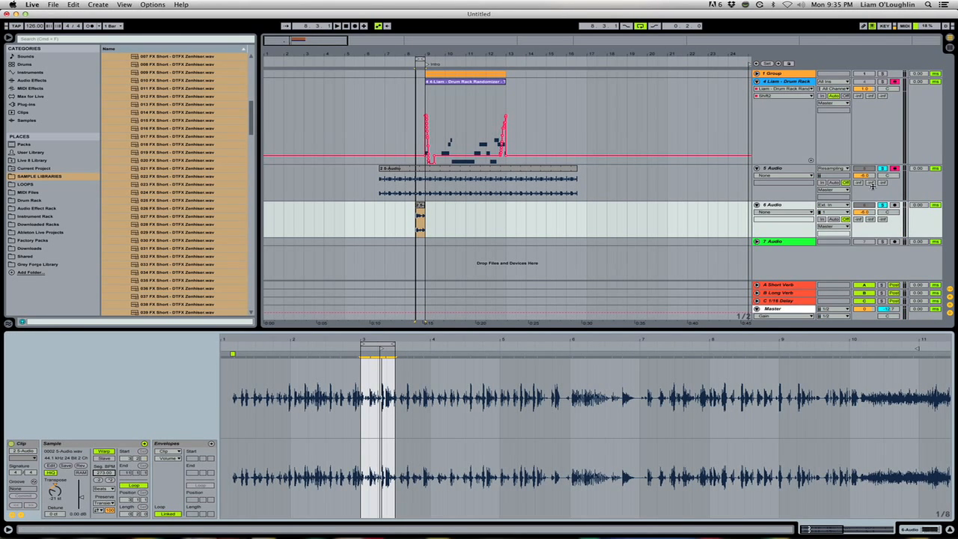
# Step: Group the 5 Audio and 6 Audio tracks and delete the audio between 8.4.1 and 9.1.1 on both
pyautogui.click(797, 170)
pyautogui.keyDown('shift'); pyautogui.click(800, 207); pyautogui.keyUp('shift')
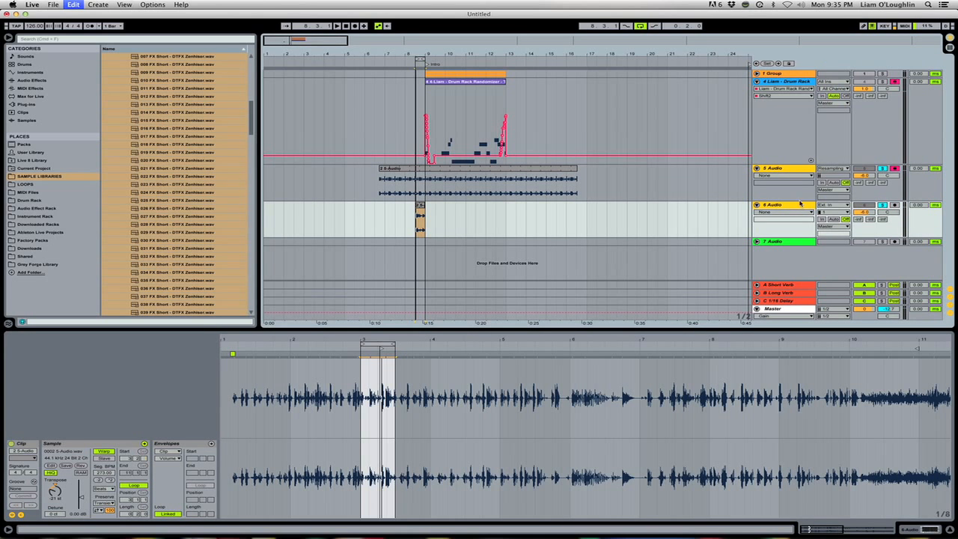
pyautogui.press('super+g')
pyautogui.moveTo(428, 55); pyautogui.dragTo(440, 253)
pyautogui.press('Delete')
# Step: Show the fades of both audio clips, and shorten and fade out the end of the upper clip near 8.3
pyautogui.click(417, 201)
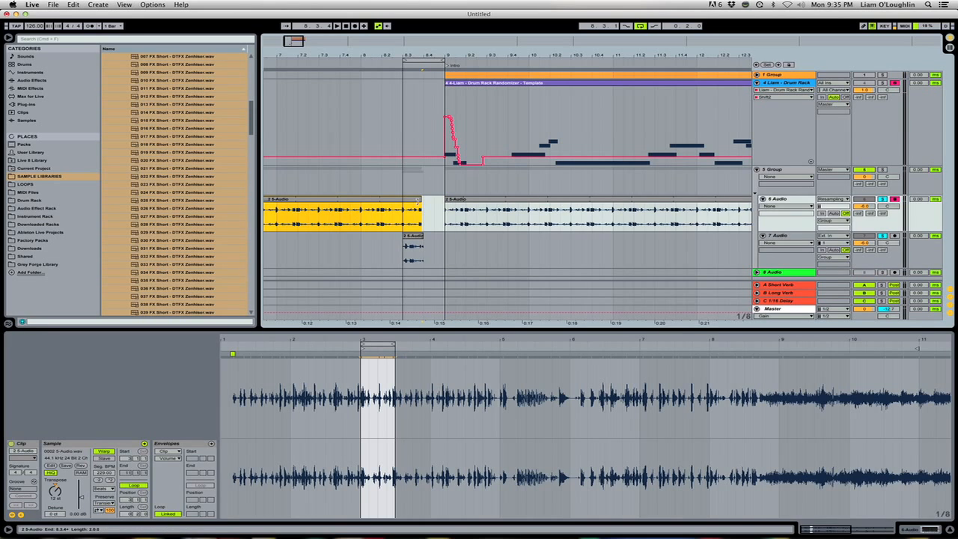
pyautogui.keyDown('shift'); pyautogui.click(411, 240); pyautogui.keyUp('shift')
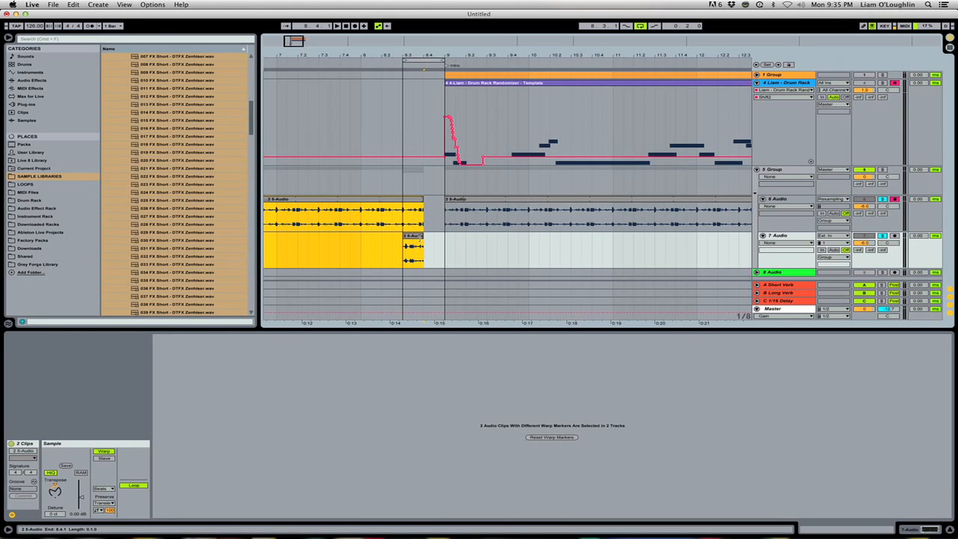
pyautogui.press('super+alt+f')
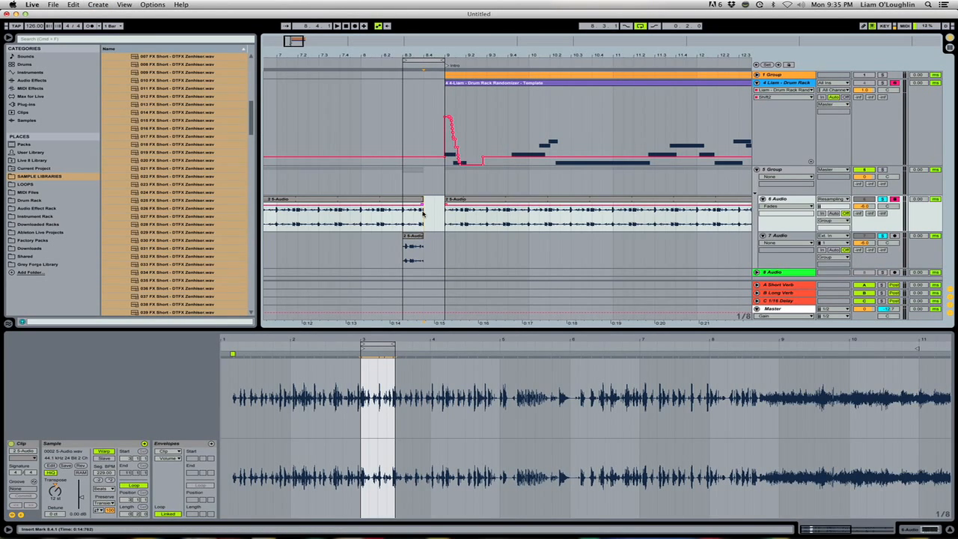
pyautogui.moveTo(422, 199); pyautogui.dragTo(407, 207)
pyautogui.click(421, 246)
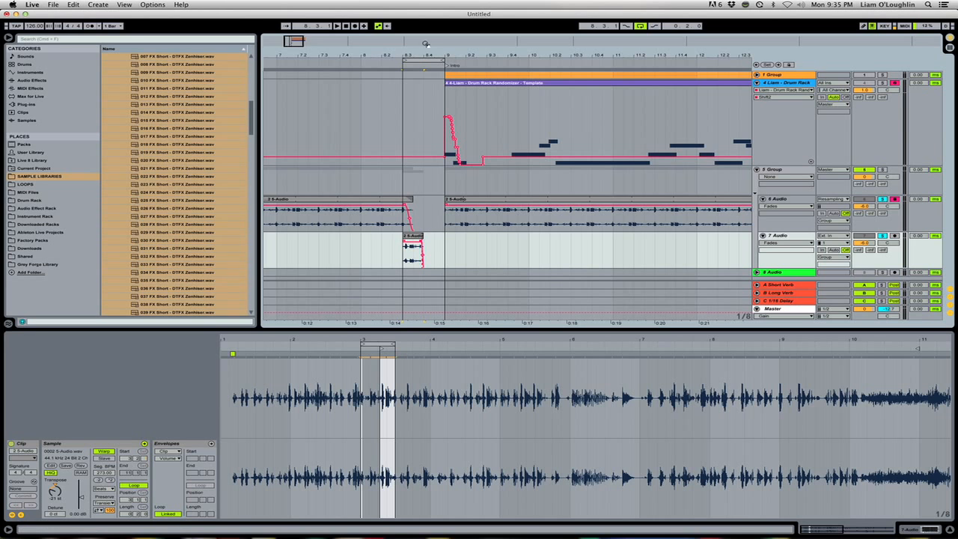
# Step: Delete the end of the 7 Audio clip just before 8.3.4, along with the small leftover fragment behind it
pyautogui.moveTo(416, 56); pyautogui.dragTo(449, 159)
pyautogui.moveTo(438, 252); pyautogui.dragTo(210, 234)
pyautogui.press('Delete')
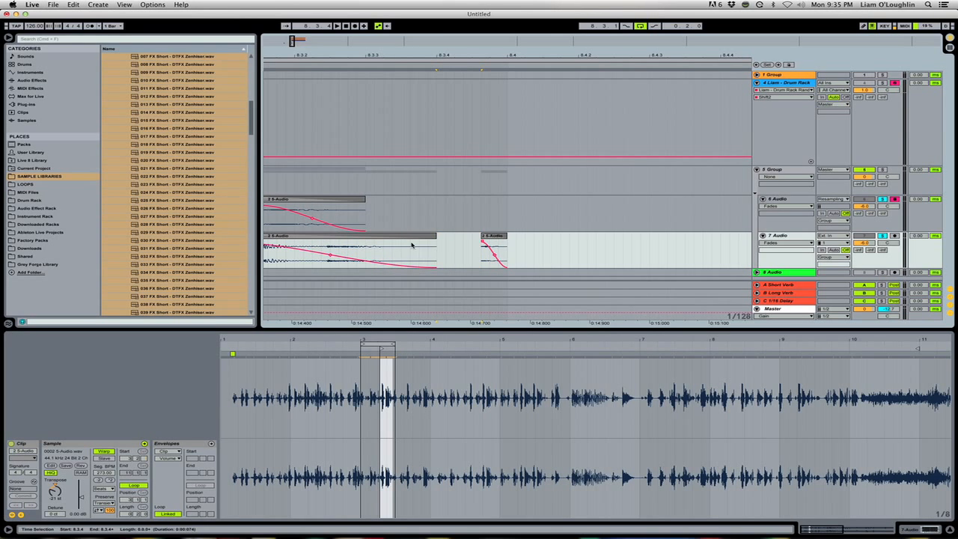
pyautogui.doubleClick(488, 236)
pyautogui.click(493, 236)
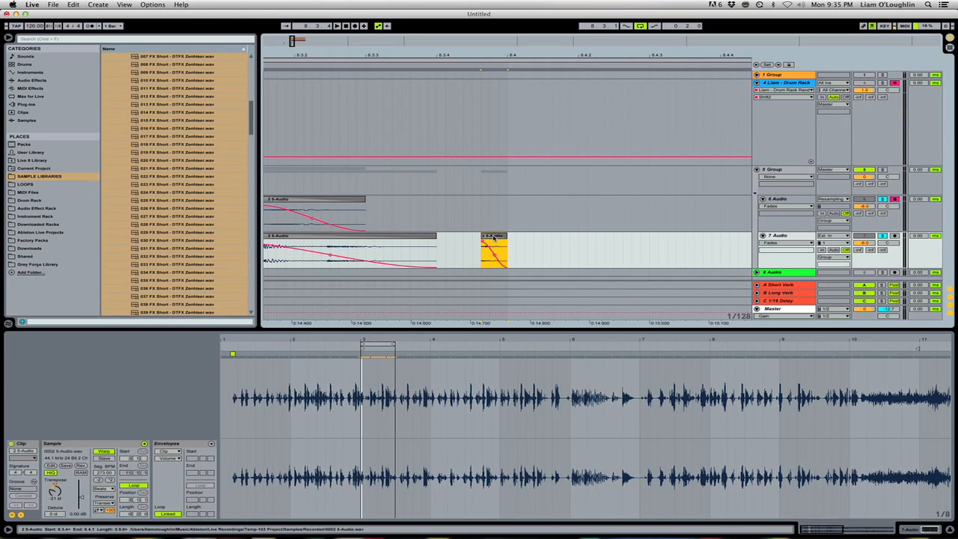
pyautogui.press('Delete')
# Step: Raise the 5 Group's send to B Long Verb and play the layered clips from 8.3.1
pyautogui.click(445, 44)
pyautogui.moveTo(445, 41); pyautogui.dragTo(392, 52)
pyautogui.moveTo(286, 45); pyautogui.dragTo(400, 211)
pyautogui.click(377, 223)
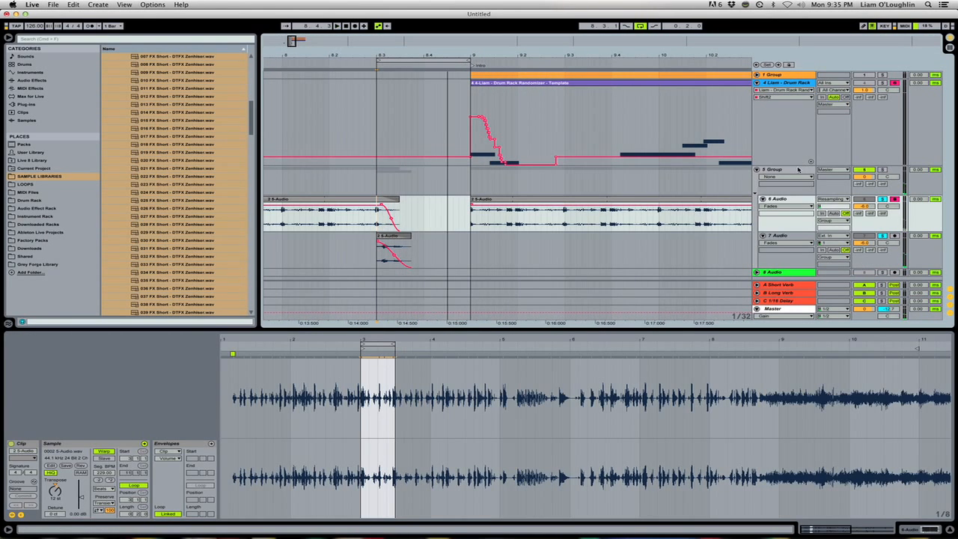
pyautogui.click(870, 185)
pyautogui.press('space')
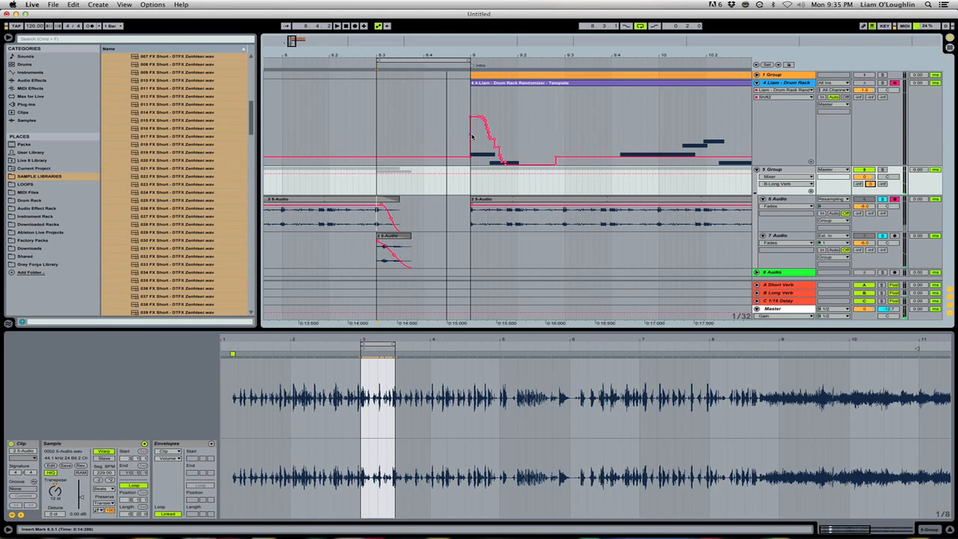
pyautogui.moveTo(421, 55); pyautogui.dragTo(419, 21)
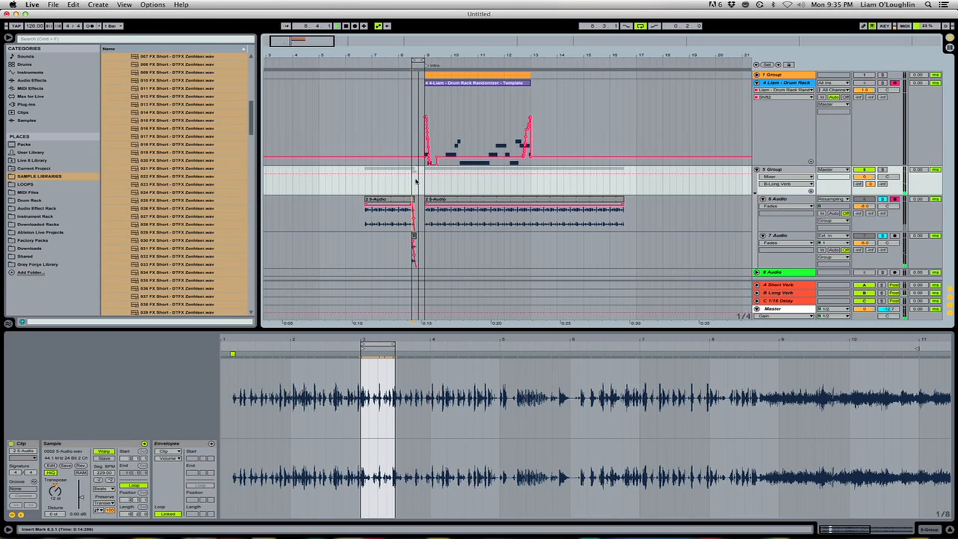
# Step: Copy the section from 8.3.1 to 9.1.1 on both 6 Audio and 7 Audio to 9.1.1
pyautogui.moveTo(424, 214); pyautogui.dragTo(425, 257)
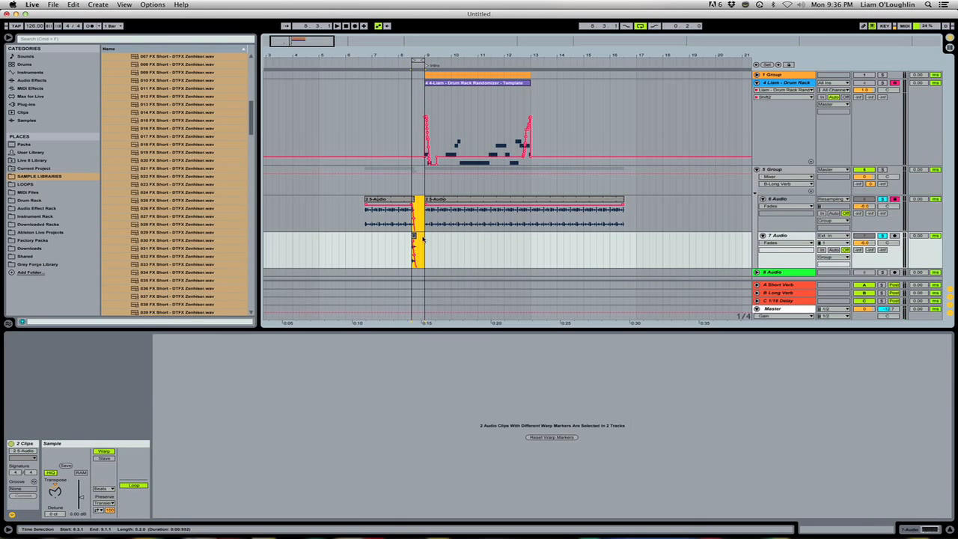
pyautogui.press('super+d')
pyautogui.press('Delete')
pyautogui.click(424, 224)
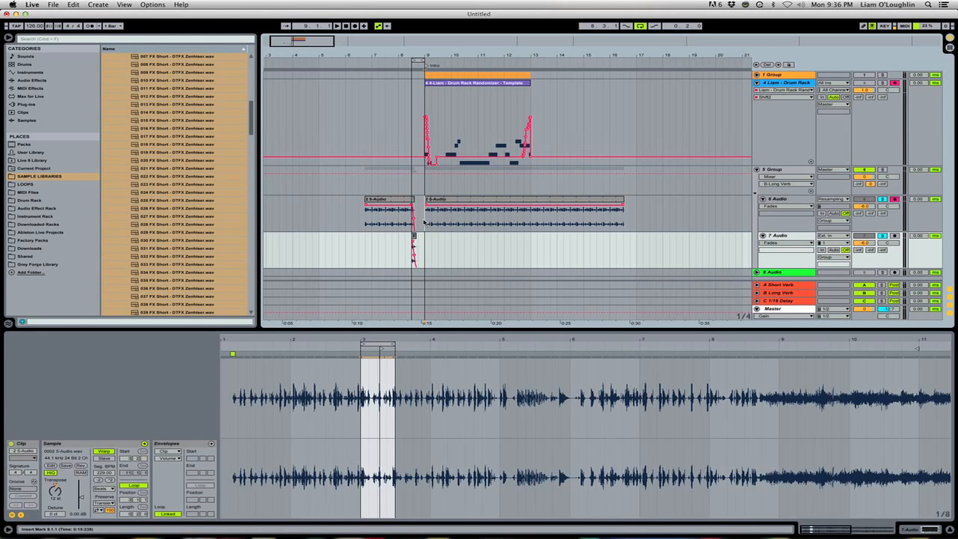
pyautogui.press('super+v')
# Step: Loop playback over 9.1.1 to 9.3.1 and play the copied section
pyautogui.moveTo(425, 224); pyautogui.dragTo(443, 224)
pyautogui.press('super+l')
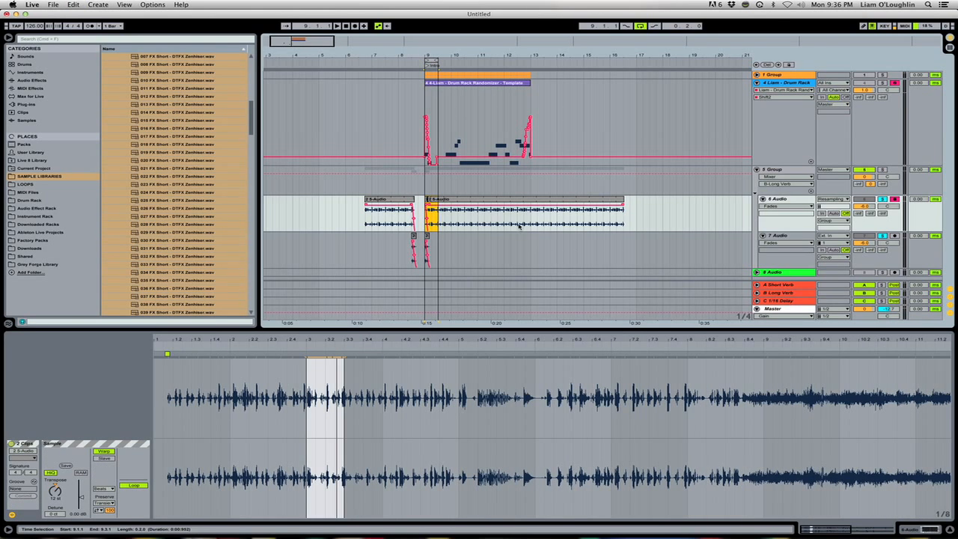
pyautogui.click(442, 225)
pyautogui.moveTo(468, 203); pyautogui.dragTo(477, 204)
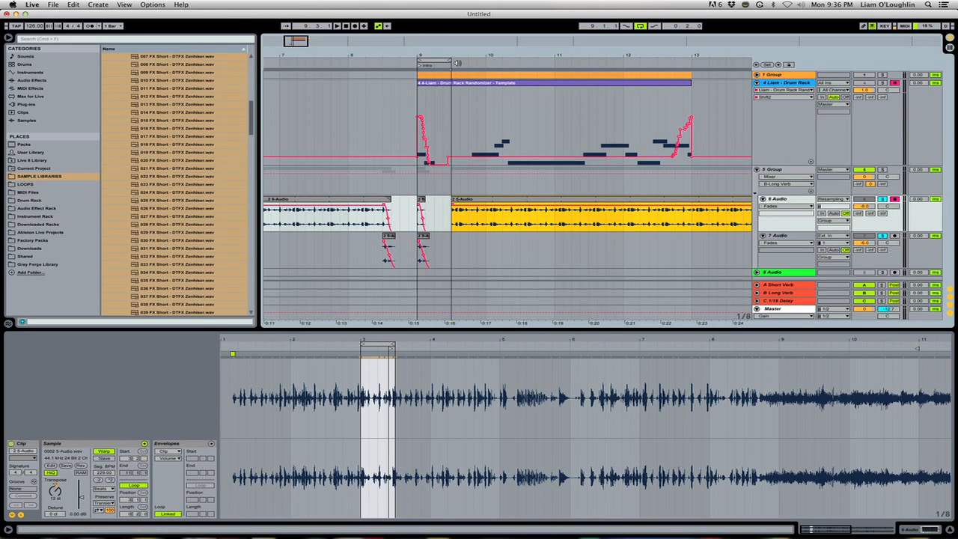
pyautogui.press('space')
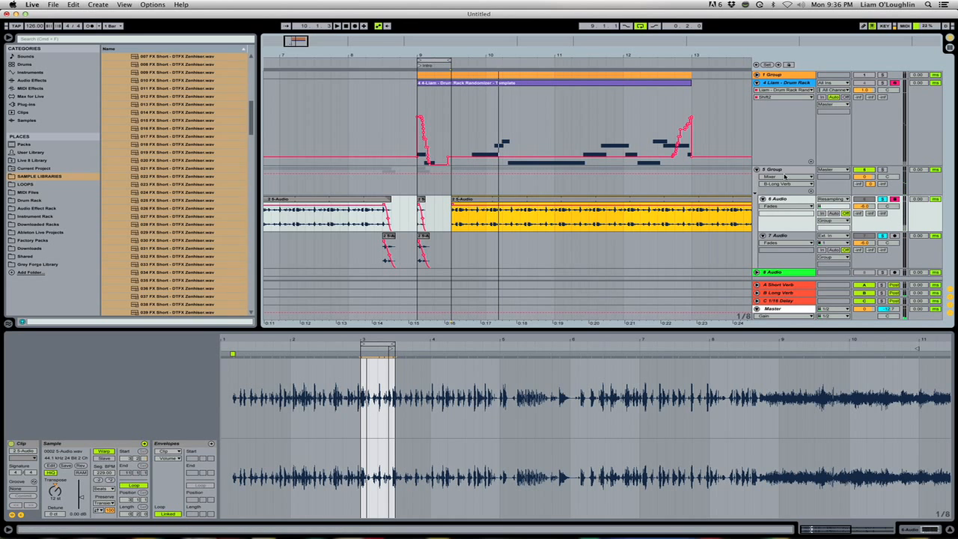
# Step: Fold the 5 Group, activate the 1 Group, and unfold it together with its kick and percussion tracks
pyautogui.click(797, 86)
pyautogui.doubleClick(799, 86)
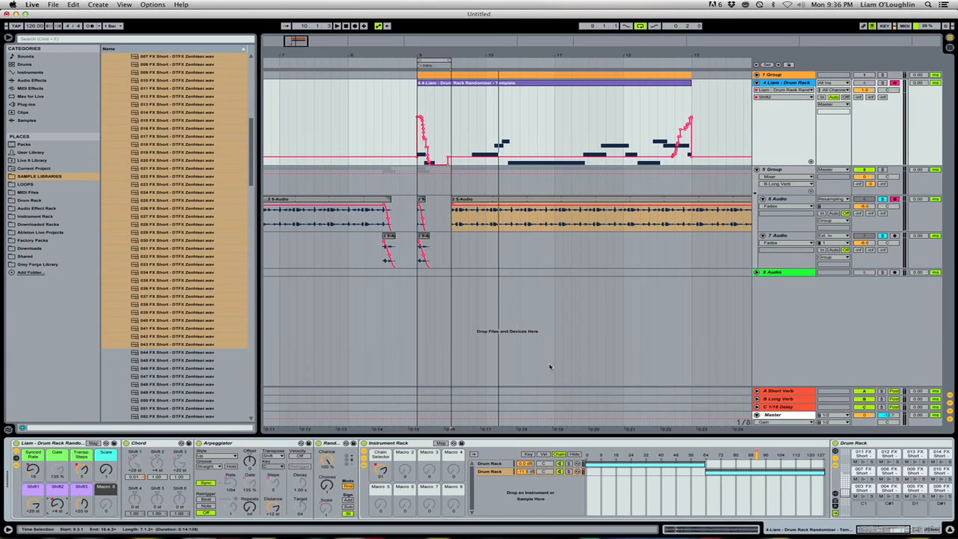
pyautogui.moveTo(870, 530); pyautogui.dragTo(836, 525)
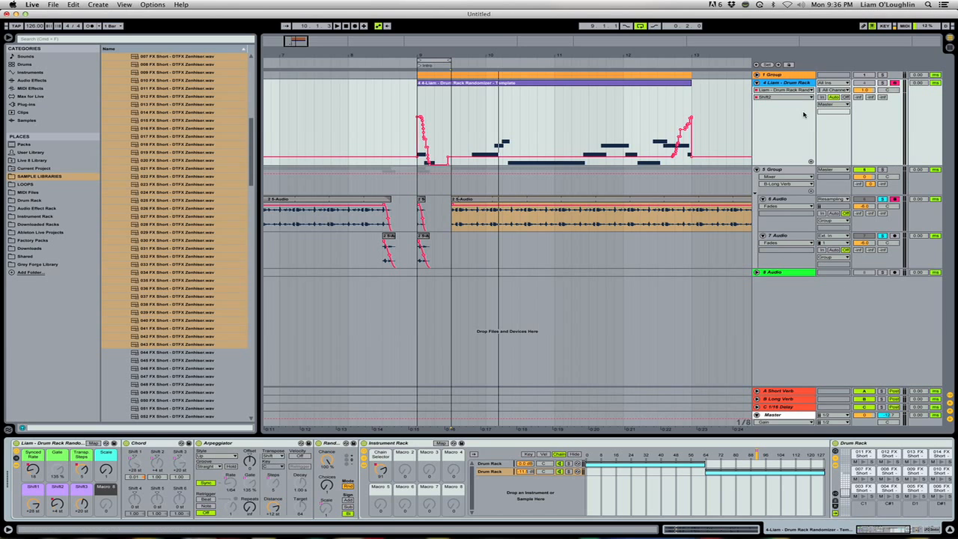
pyautogui.click(757, 170)
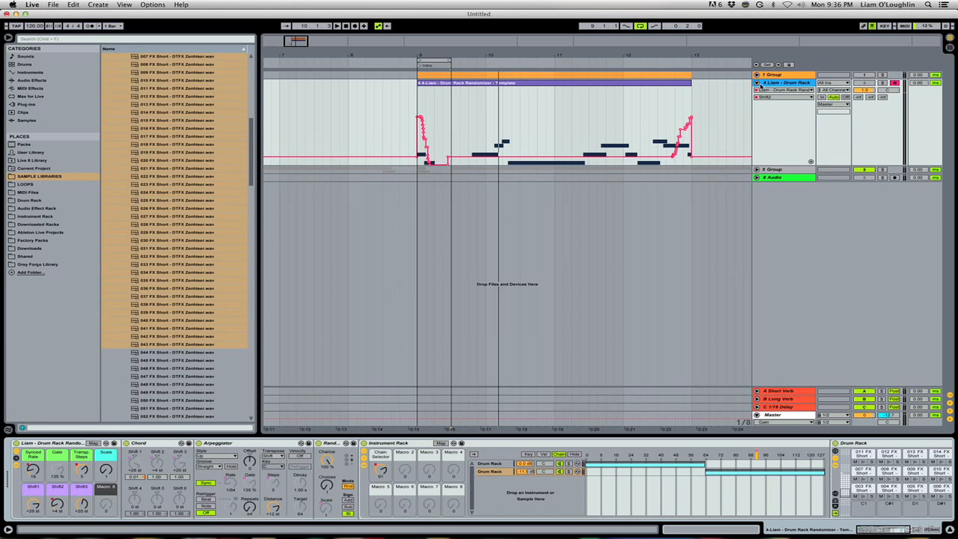
pyautogui.click(769, 75)
pyautogui.click(756, 75)
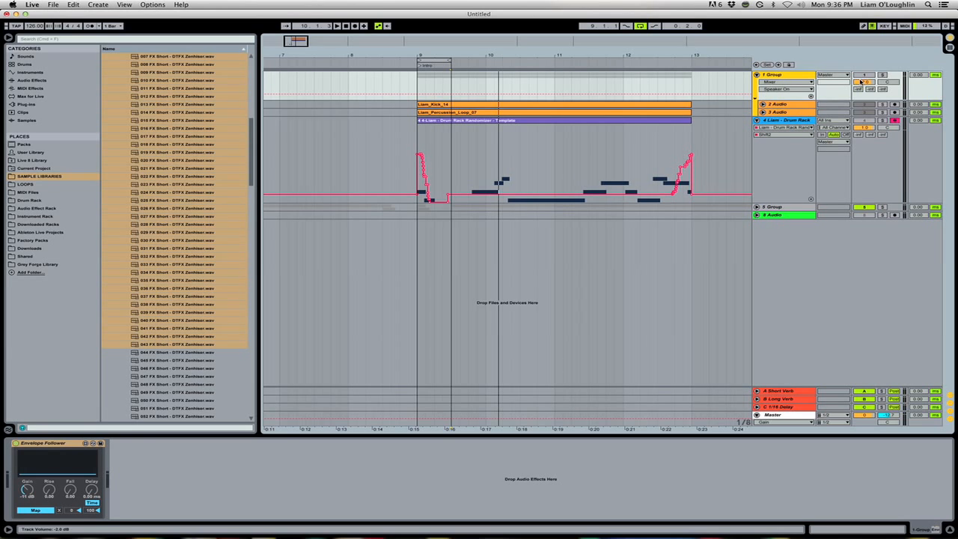
pyautogui.click(630, 105)
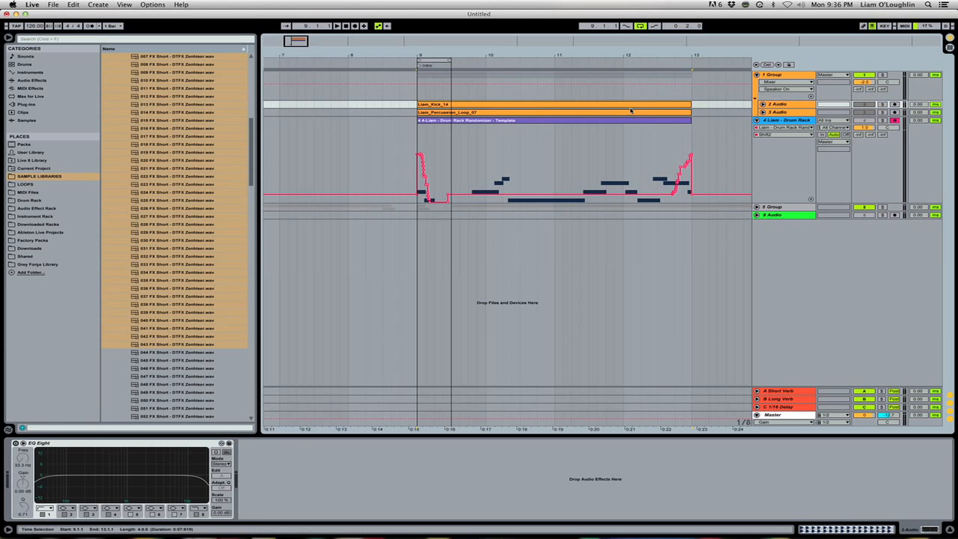
pyautogui.click(763, 112)
pyautogui.click(763, 105)
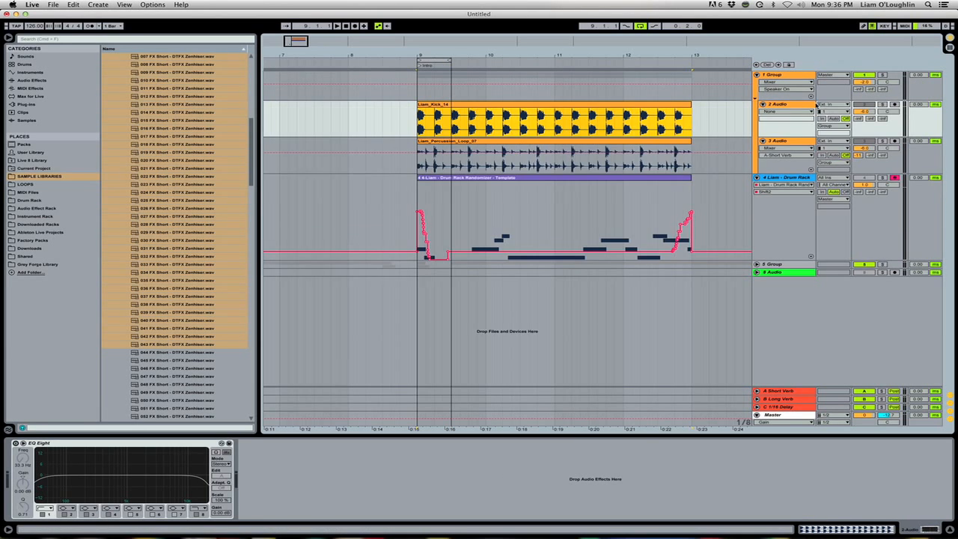
# Step: Solo the 1 Group and play it with the loop extended over 9.1.1 to 11.1.1
pyautogui.click(882, 75)
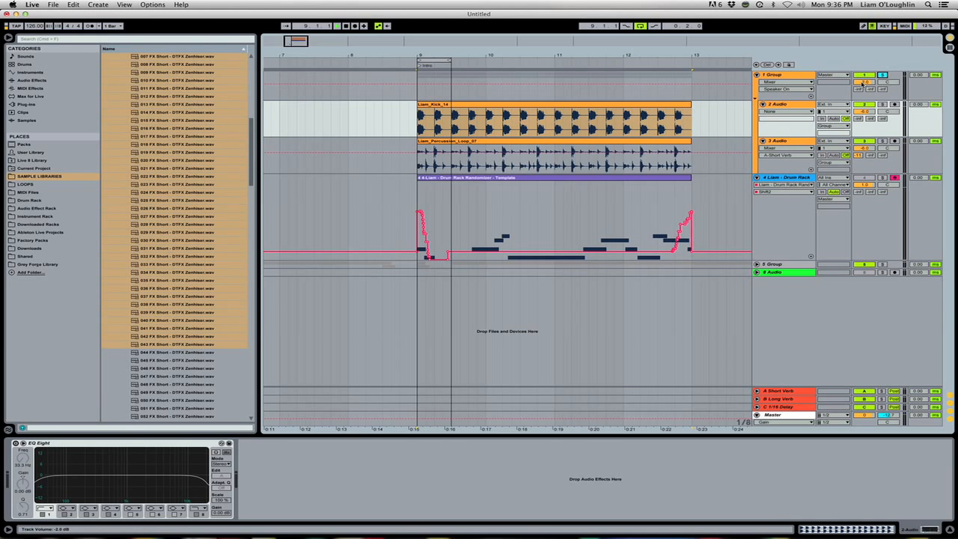
pyautogui.press('space')
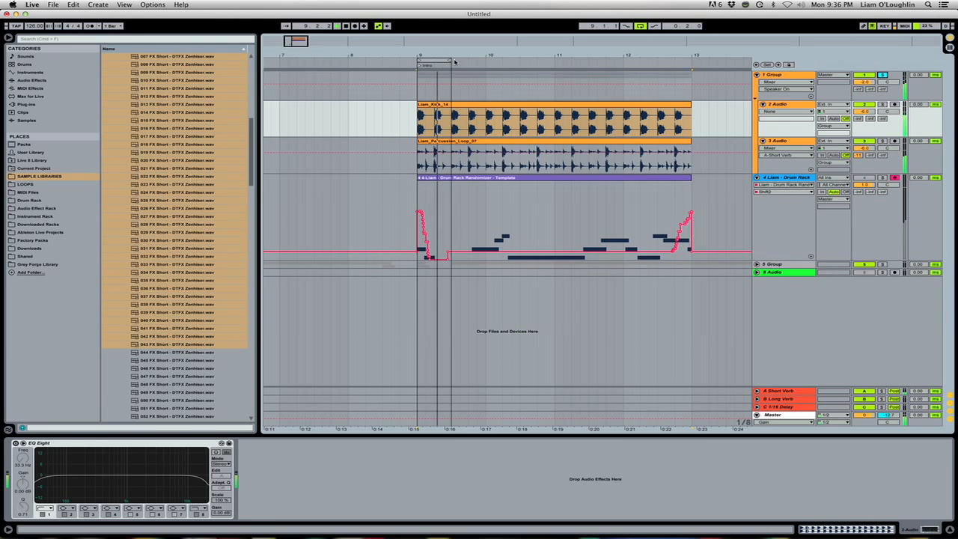
pyautogui.moveTo(454, 62); pyautogui.dragTo(554, 60)
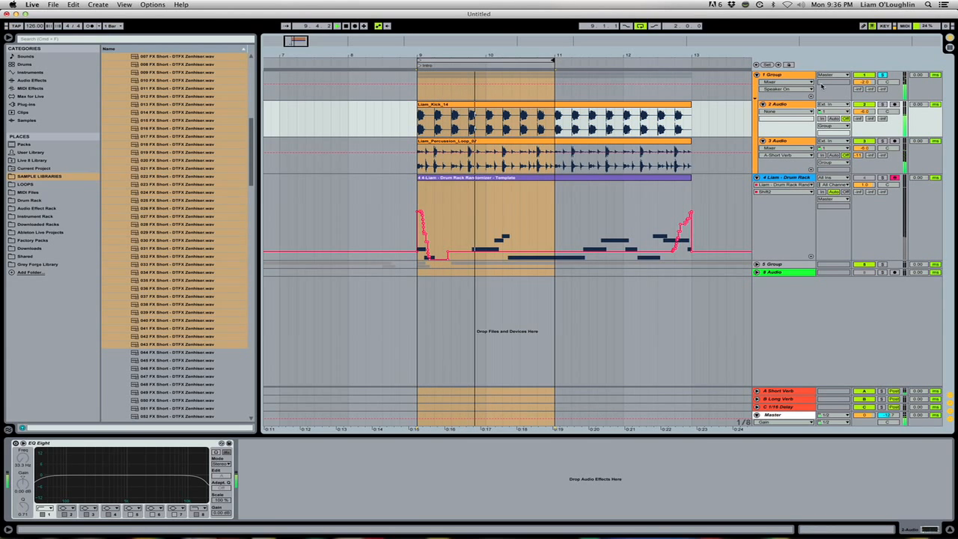
# Step: Map the 1 Group's Envelope Follower to the Synced Rate macro on the Drum Rack track
pyautogui.click(821, 86)
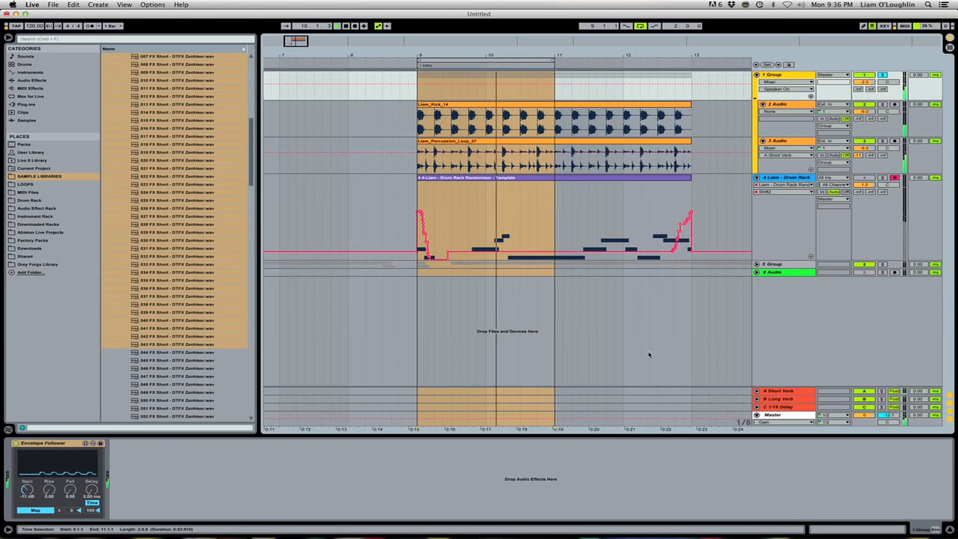
pyautogui.click(795, 178)
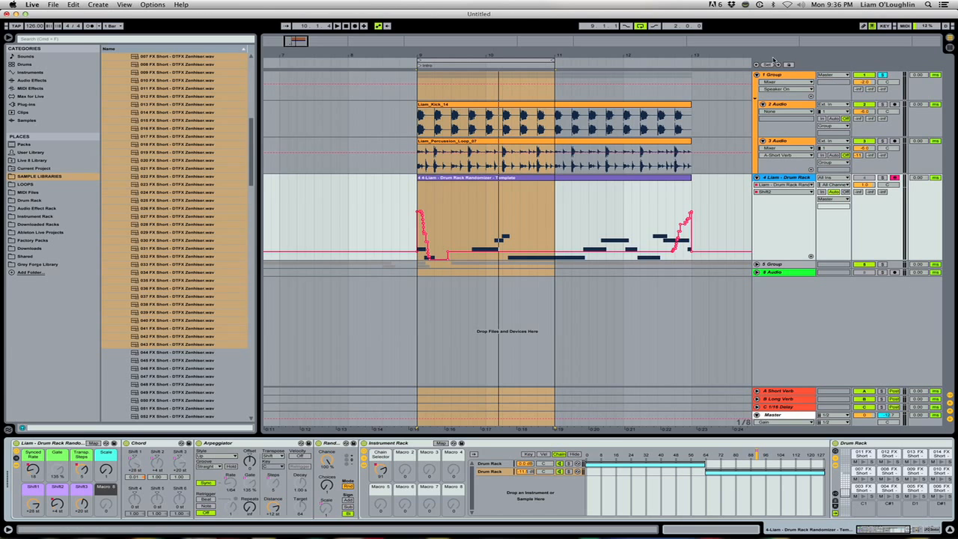
pyautogui.click(797, 77)
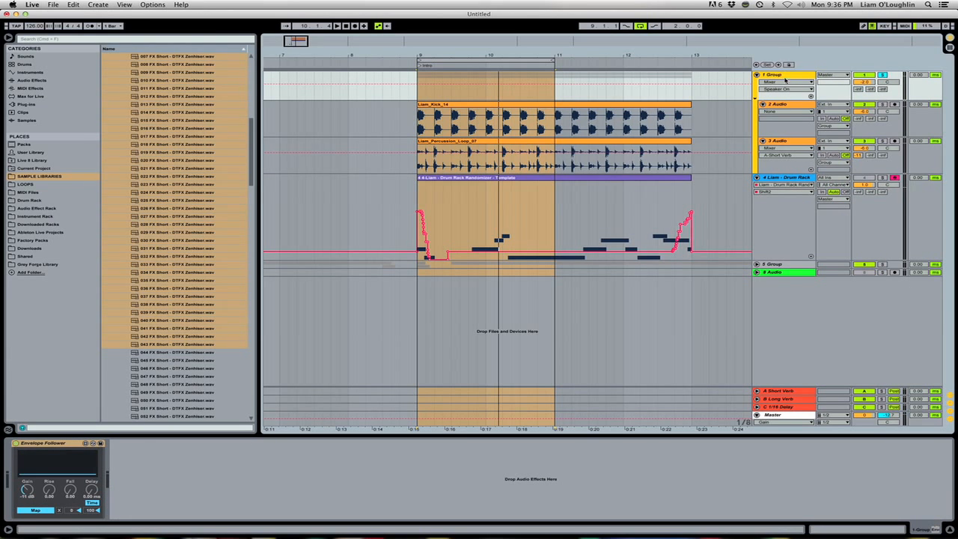
pyautogui.click(780, 178)
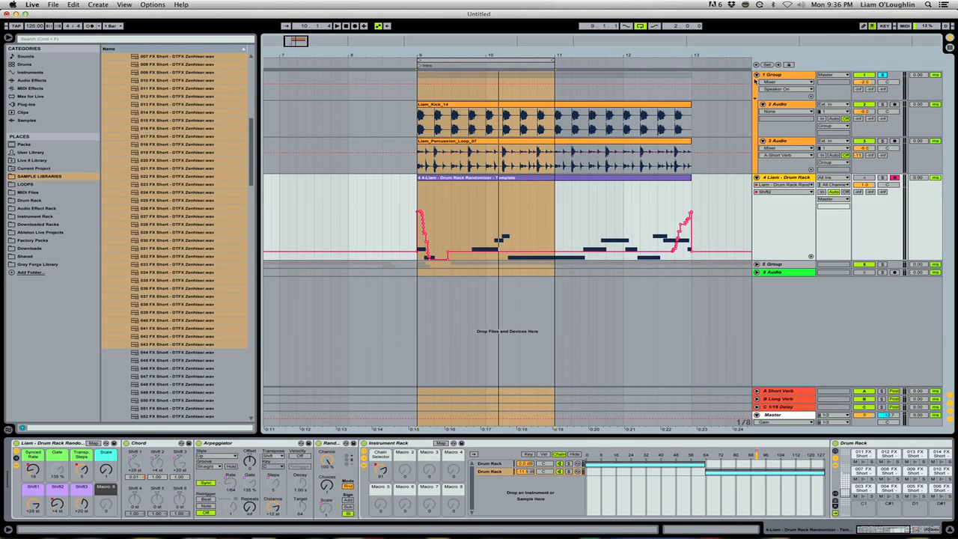
pyautogui.click(783, 78)
pyautogui.click(35, 511)
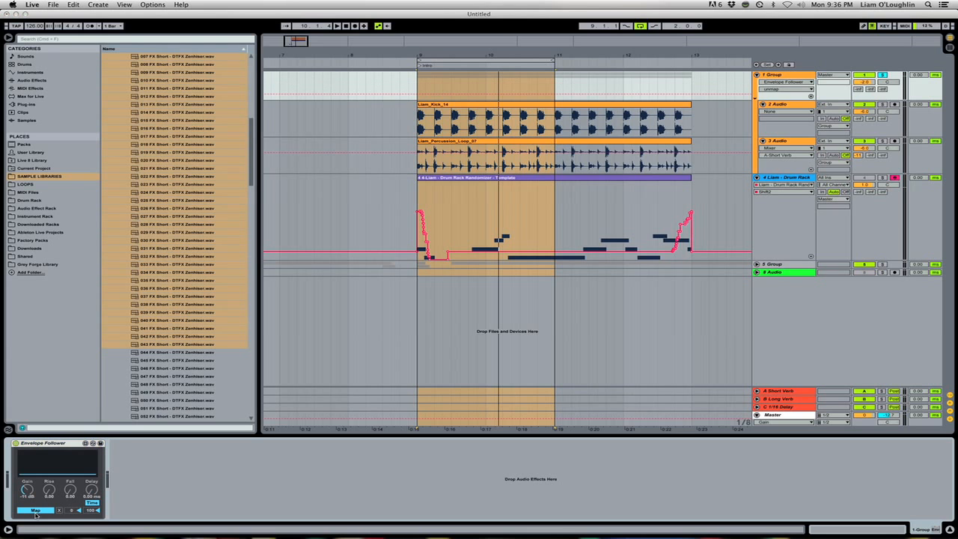
pyautogui.click(786, 177)
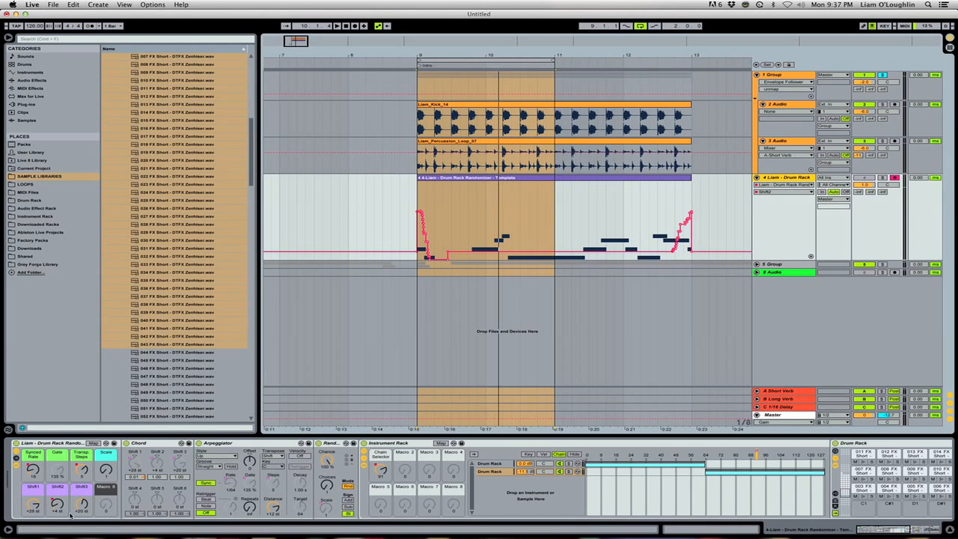
pyautogui.click(33, 474)
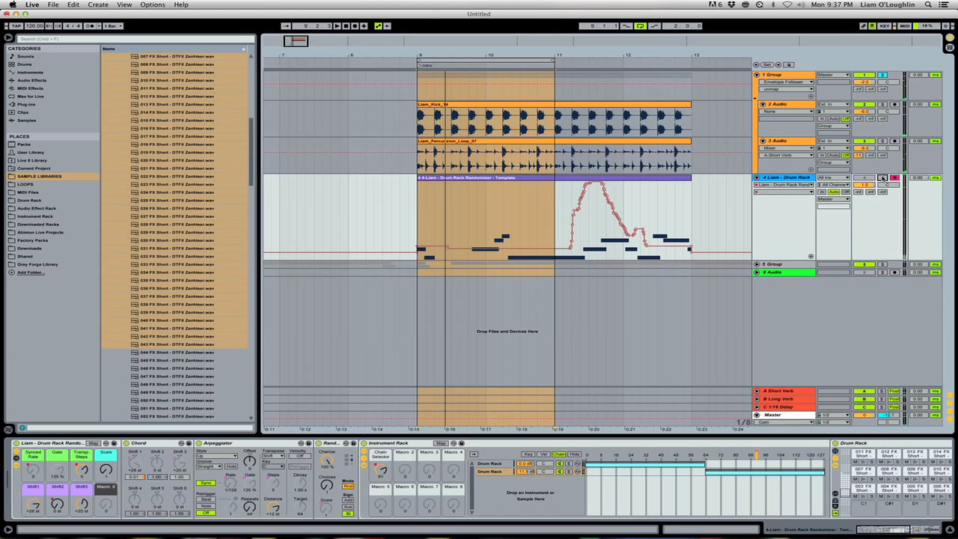
# Step: Lower the Instrument Rack's Chain Selector, and set the Envelope Follower's Gain to 10 dB and Rise to 0.13
pyautogui.click(381, 470)
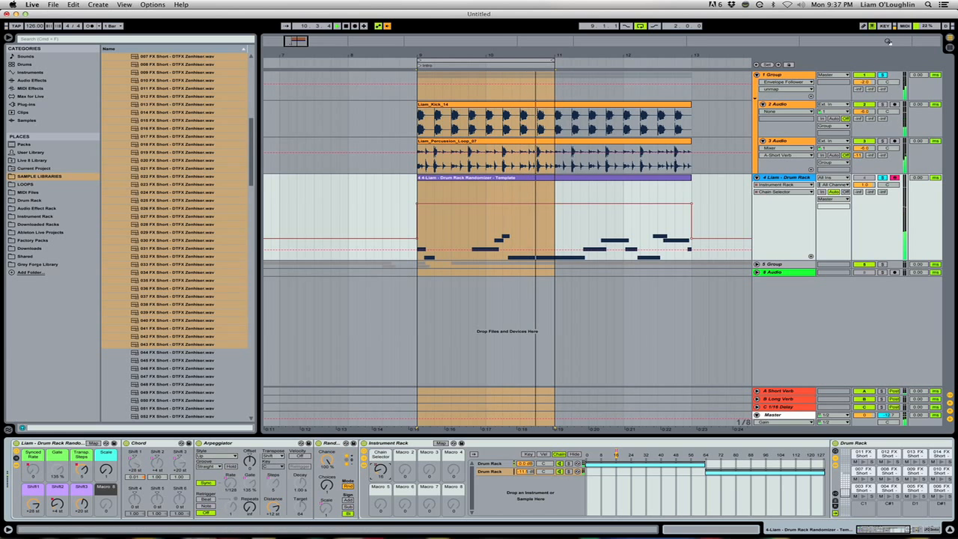
pyautogui.click(800, 75)
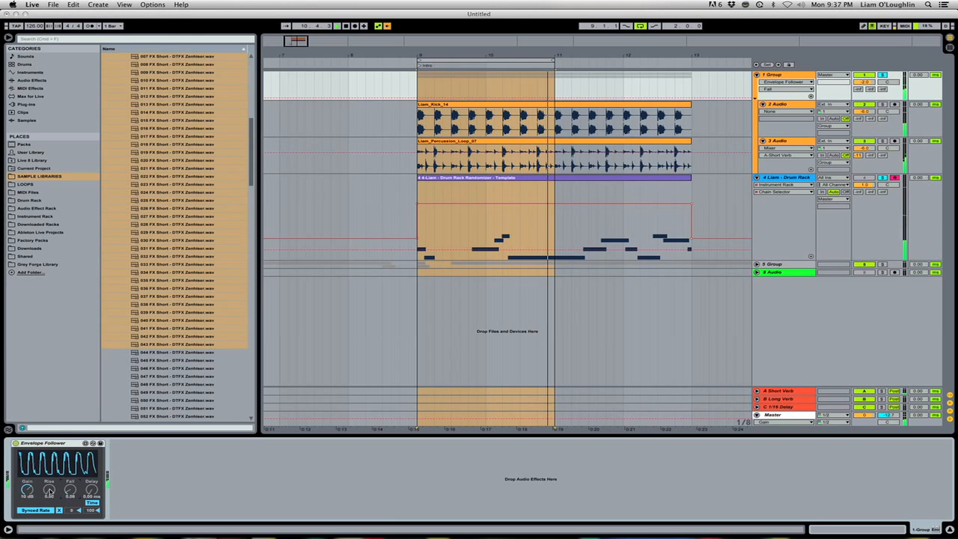
pyautogui.moveTo(48, 490); pyautogui.dragTo(48, 485)
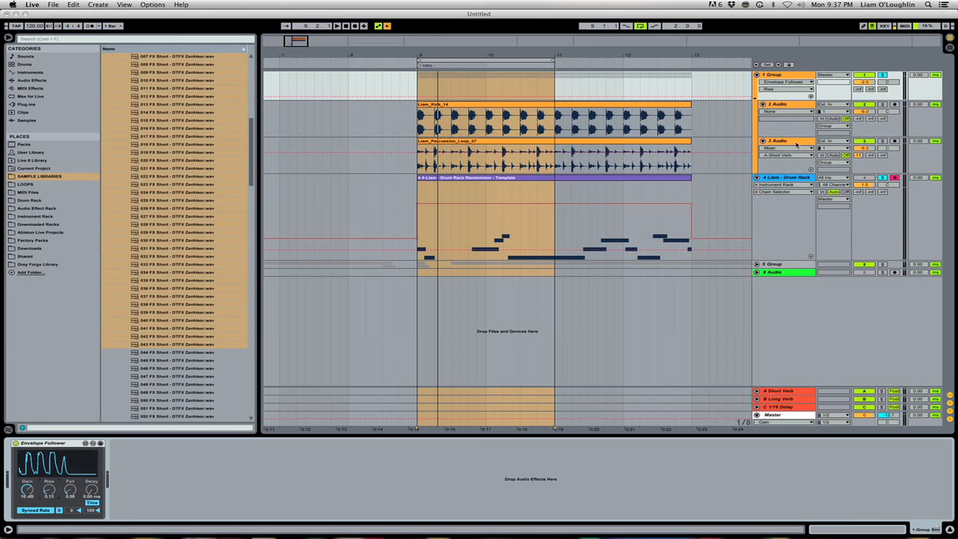
# Step: Insert an audio track below the Drum Rack track, unfold it and select 9.1.1 to 11.1.1 on it
pyautogui.click(784, 181)
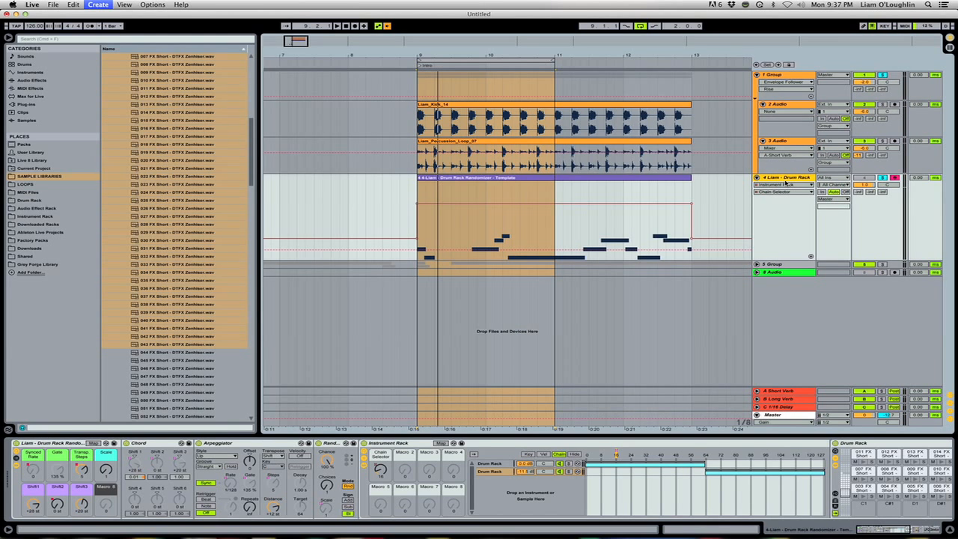
pyautogui.press('super+t')
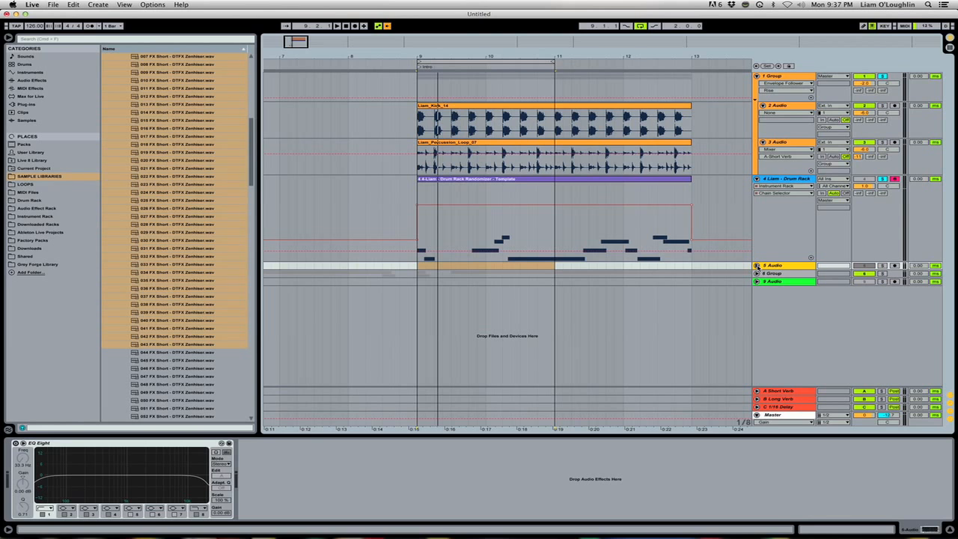
pyautogui.click(756, 266)
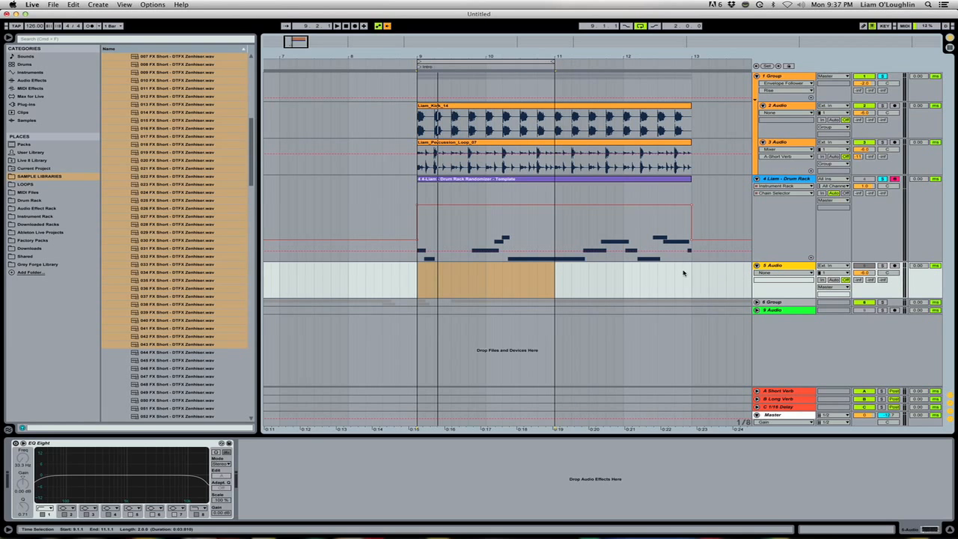
pyautogui.click(428, 280)
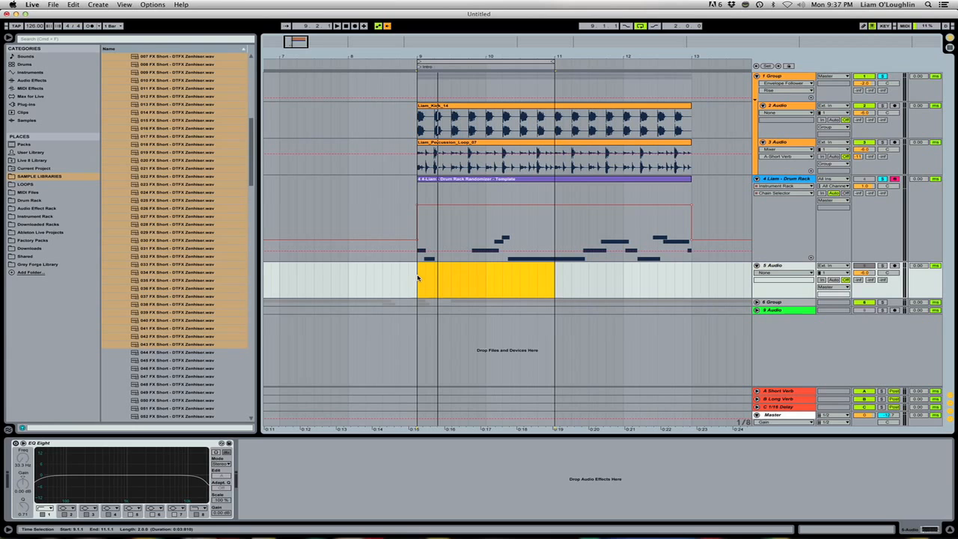
# Step: Arm the 5 Audio track, record the Drum Rack output onto it from 9.1.1, and play the recorded clip soloed
pyautogui.click(895, 265)
pyautogui.click(356, 26)
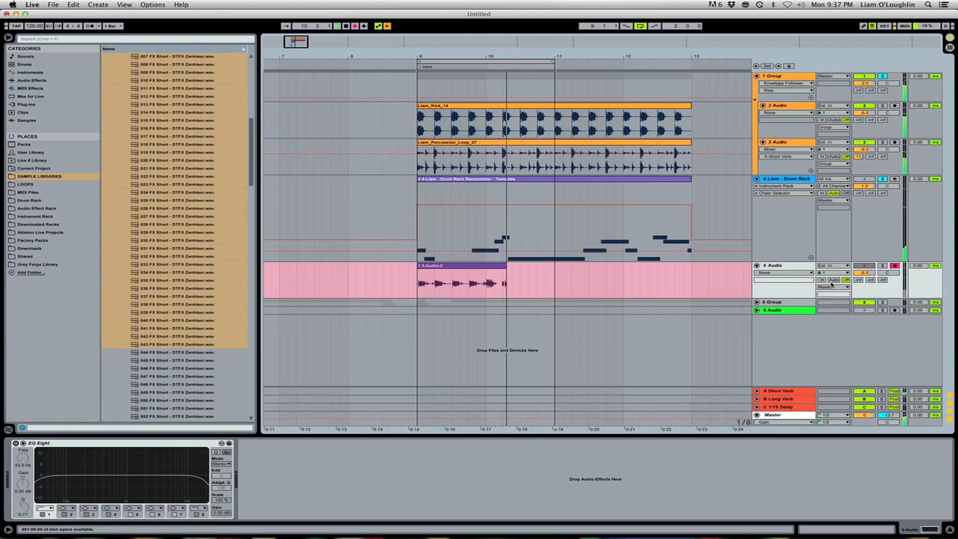
pyautogui.press('space')
pyautogui.press('space')
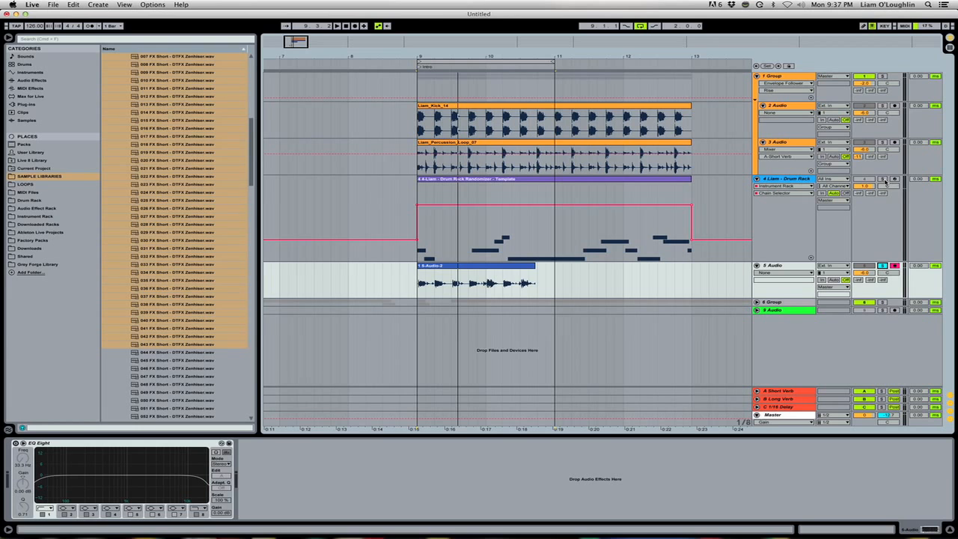
# Step: Set the 5 Audio track's input to the Drum Rack Randomizer track and record from 9.1.1 while varying the Instrument Rack's Chain Selector
pyautogui.click(824, 274)
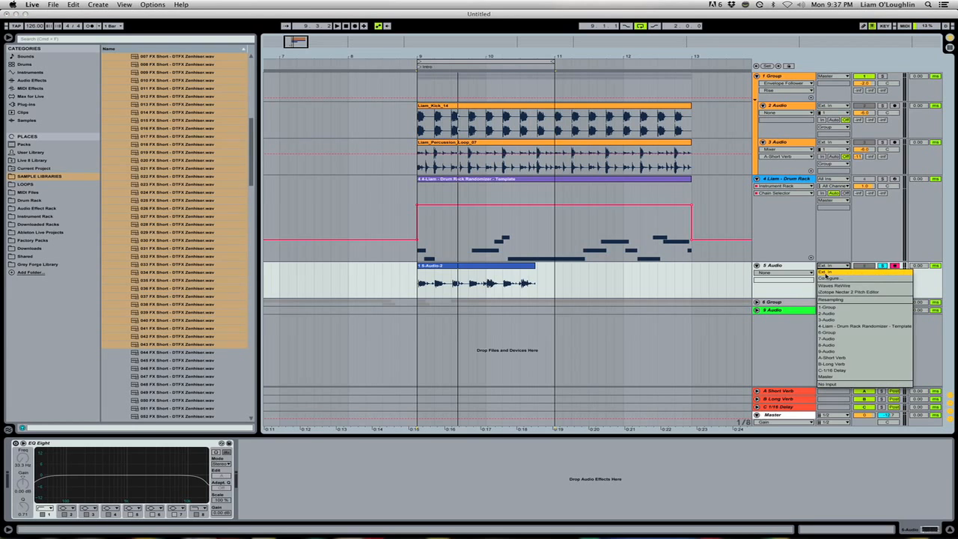
pyautogui.click(846, 330)
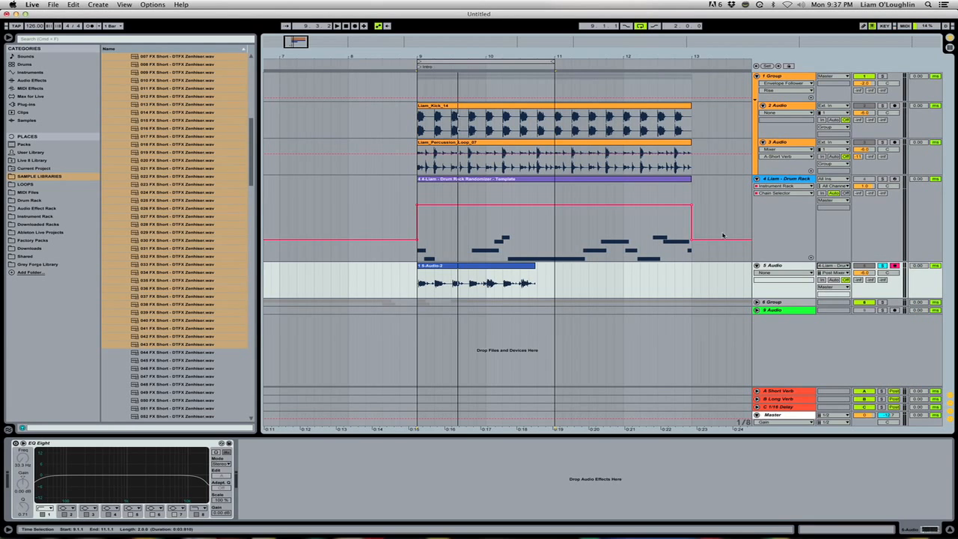
pyautogui.click(419, 264)
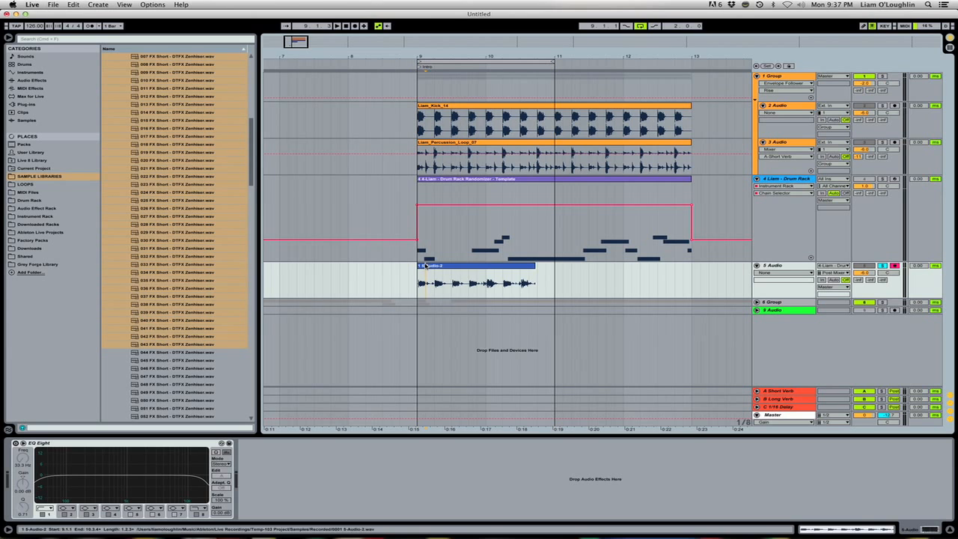
pyautogui.click(354, 25)
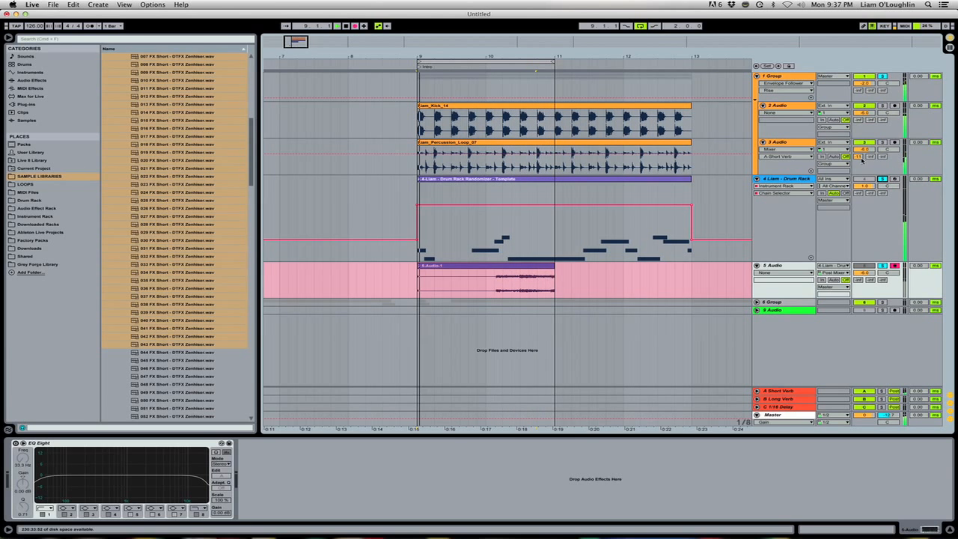
pyautogui.click(861, 188)
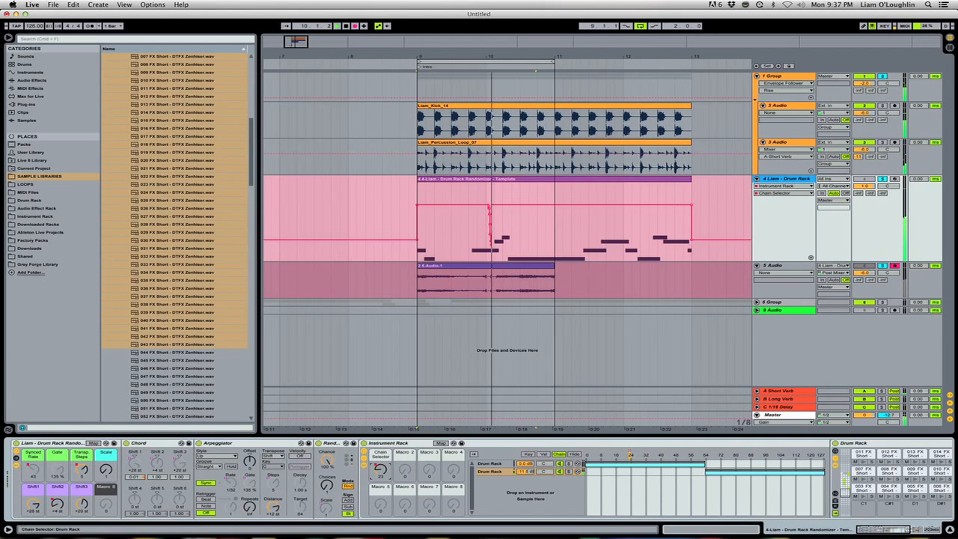
pyautogui.moveTo(381, 470); pyautogui.dragTo(380, 466)
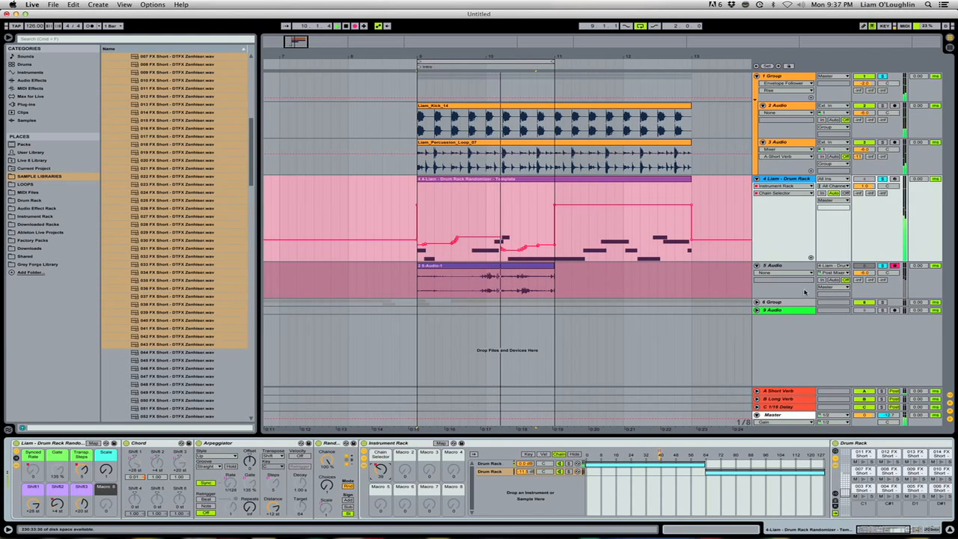
# Step: Consolidate the two recorded clips on the 5 Audio track and slice the result to a new MIDI track
pyautogui.click(504, 269)
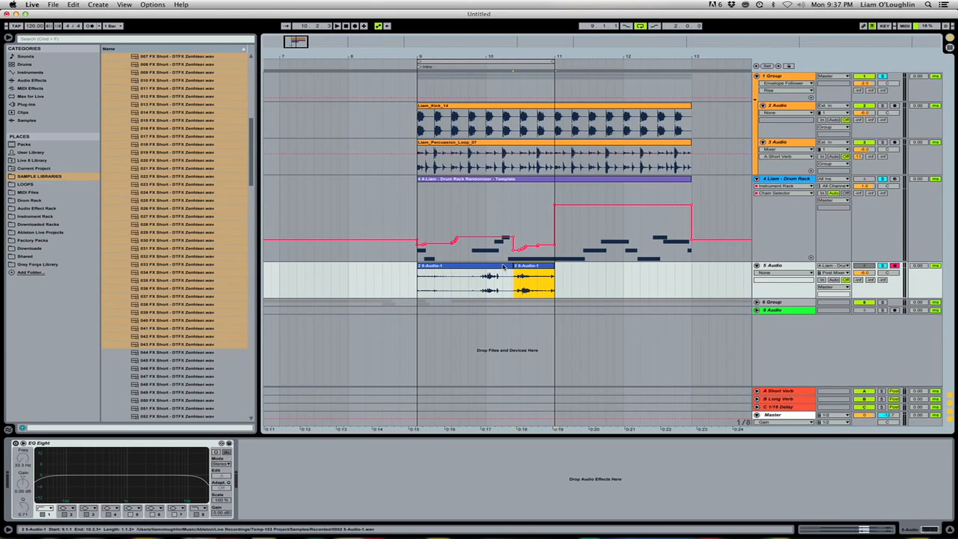
pyautogui.keyDown('shift'); pyautogui.click(490, 267); pyautogui.keyUp('shift')
pyautogui.press('super+j')
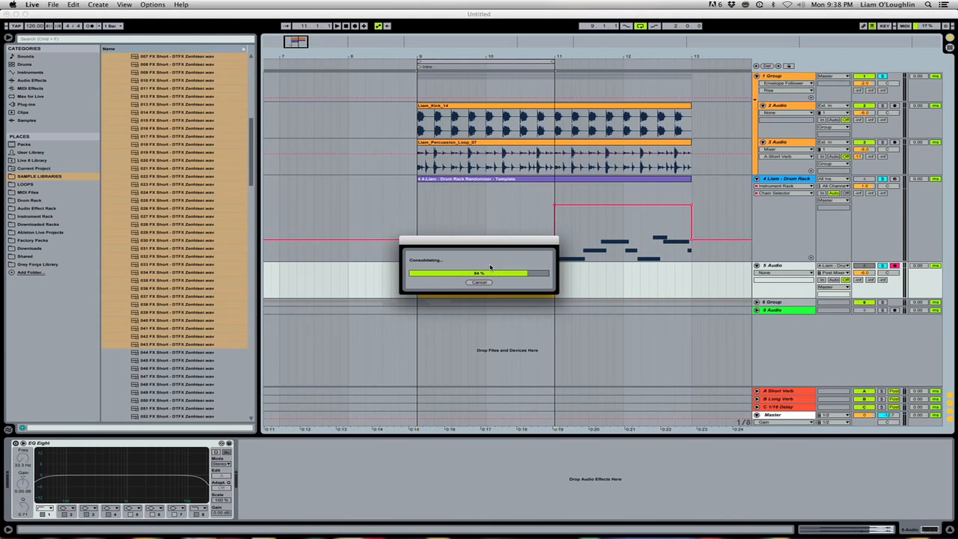
pyautogui.rightClick(495, 269)
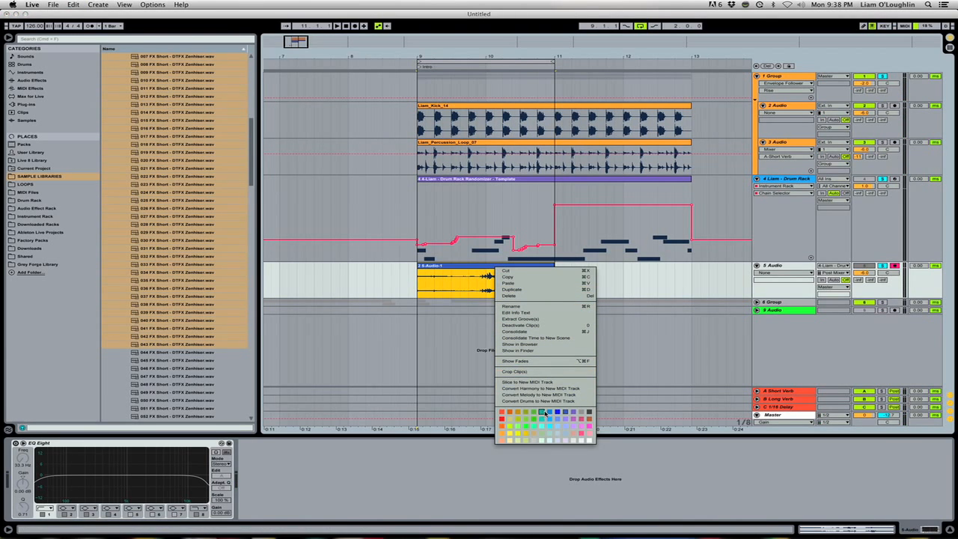
pyautogui.click(540, 384)
pyautogui.press('Return')
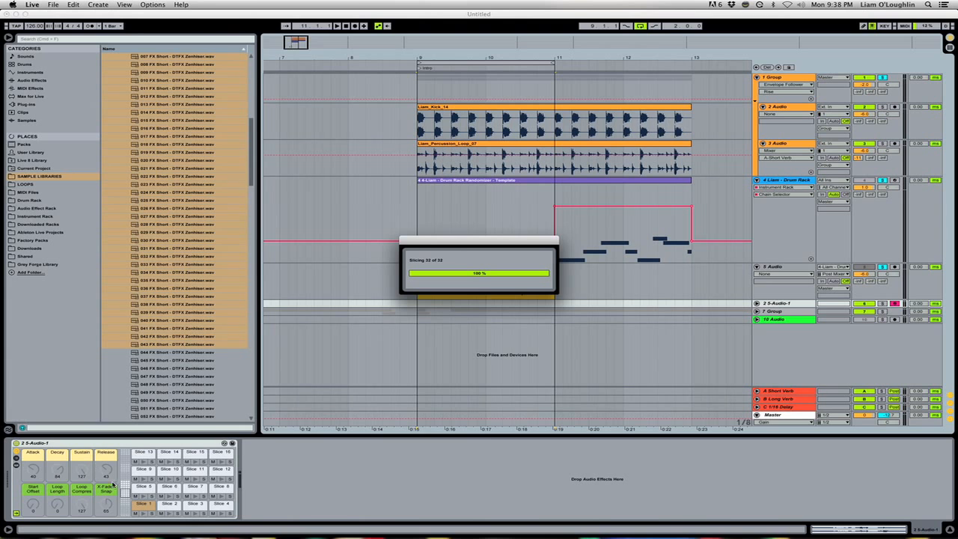
# Step: Open the consolidated clip on the 5 Audio track to show its waveform
pyautogui.click(792, 180)
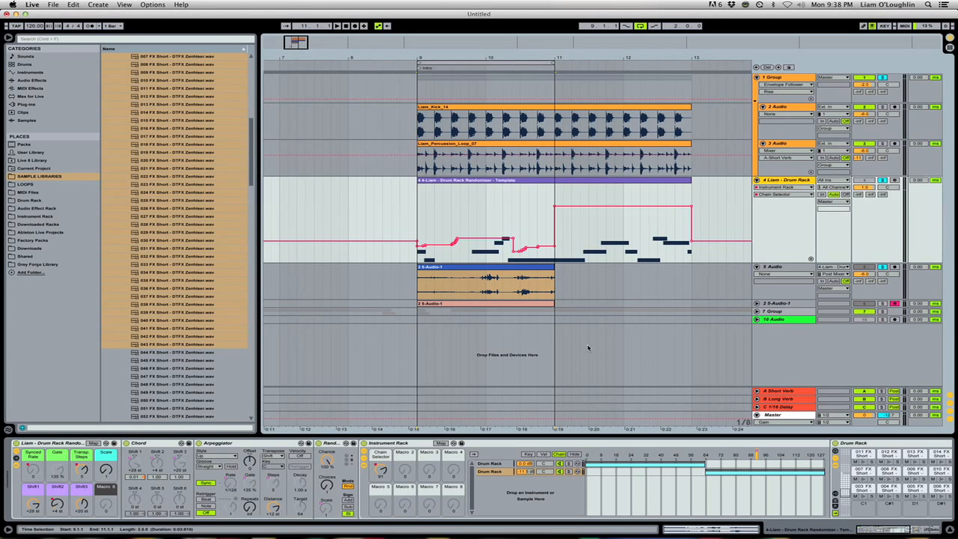
pyautogui.click(539, 289)
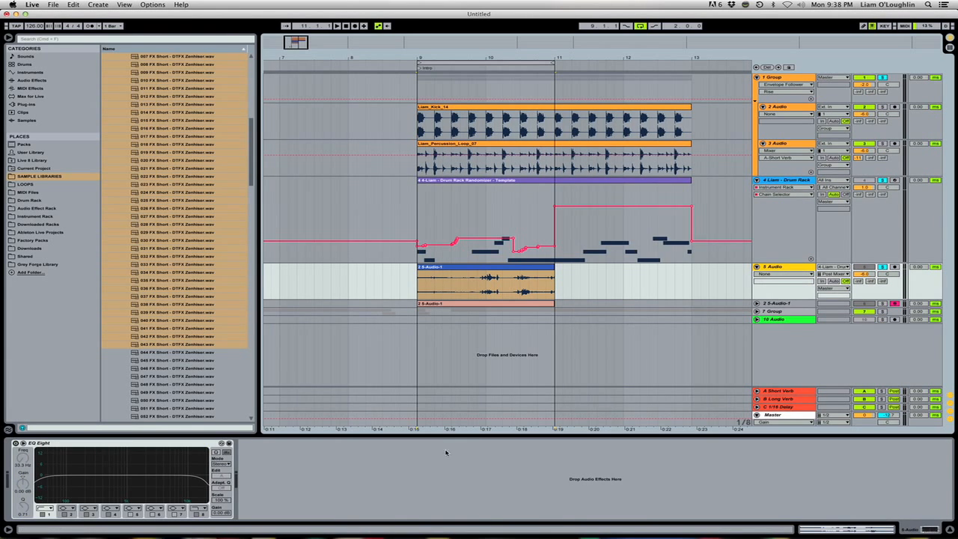
pyautogui.click(528, 277)
pyautogui.doubleClick(529, 276)
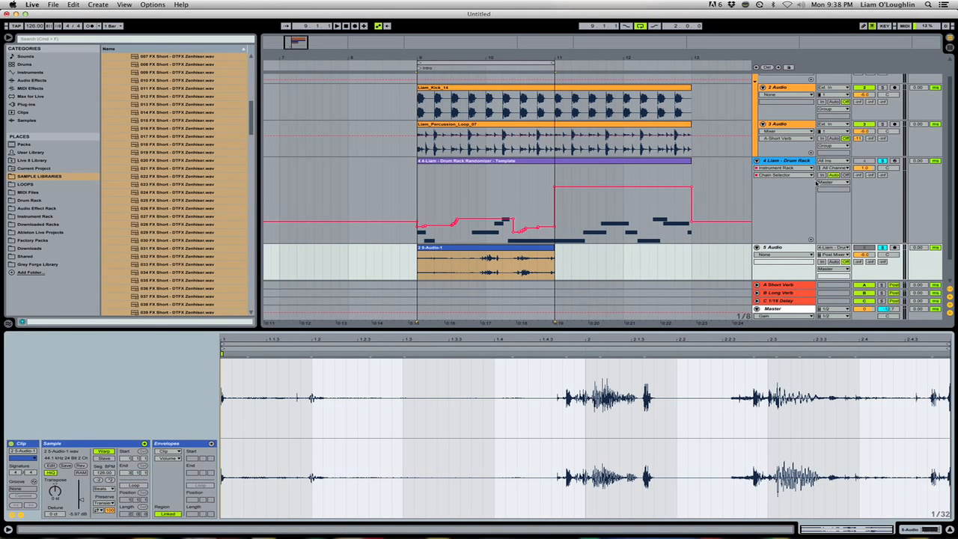
# Step: Fold the 2 Audio, 3 Audio, Drum Rack and 5 Audio tracks in the arrangement
pyautogui.scroll(1, 794, 199)
pyautogui.keyDown('alt'); pyautogui.click(762, 143); pyautogui.keyUp('alt')
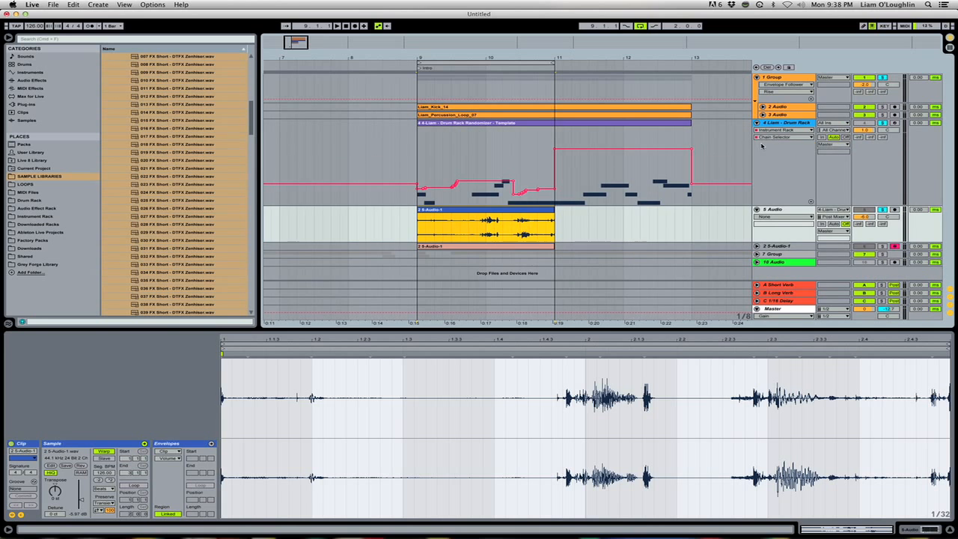
pyautogui.click(758, 122)
pyautogui.click(757, 130)
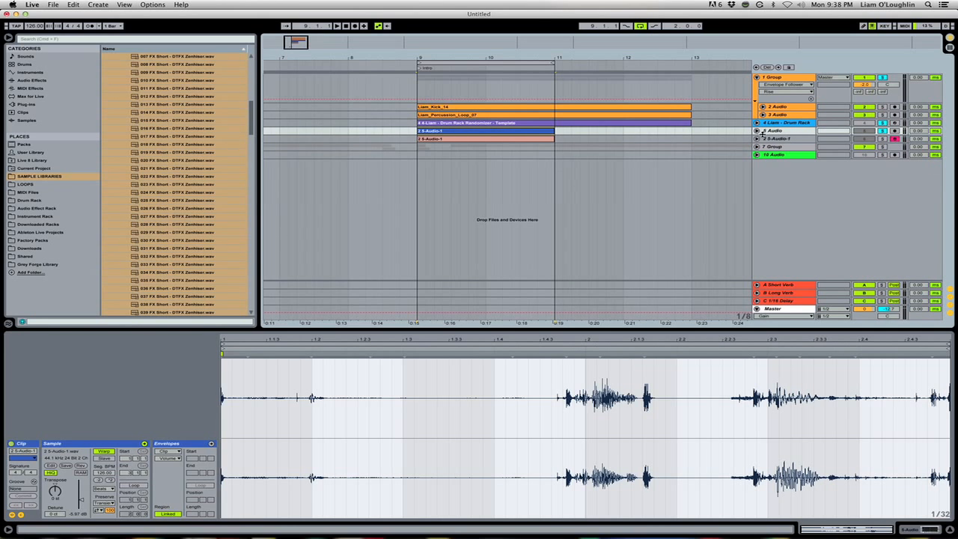
# Step: Clear the track solos and activate the 5 Audio and 2 5-Audio-1 tracks
pyautogui.keyDown('shift'); pyautogui.click(779, 146); pyautogui.keyUp('shift')
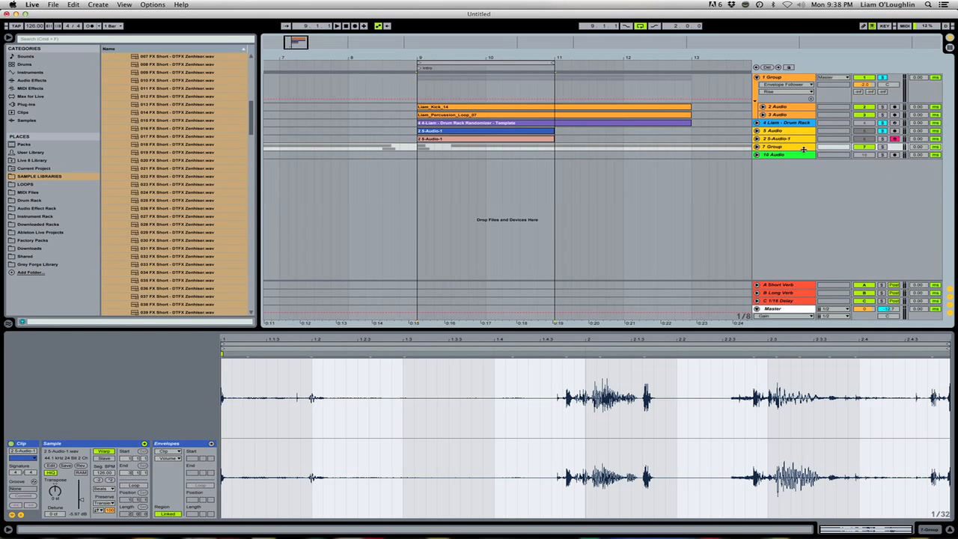
pyautogui.click(866, 134)
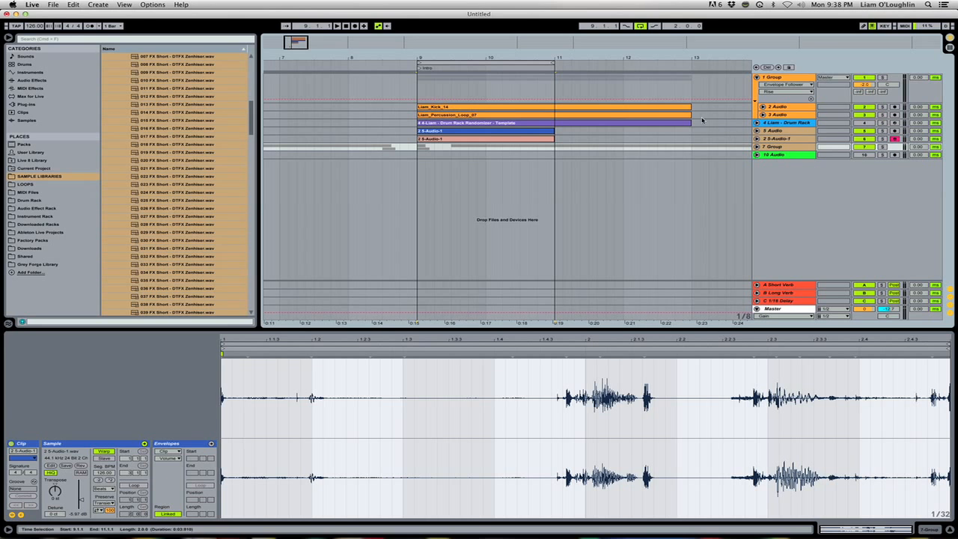
pyautogui.moveTo(527, 56); pyautogui.dragTo(528, 47)
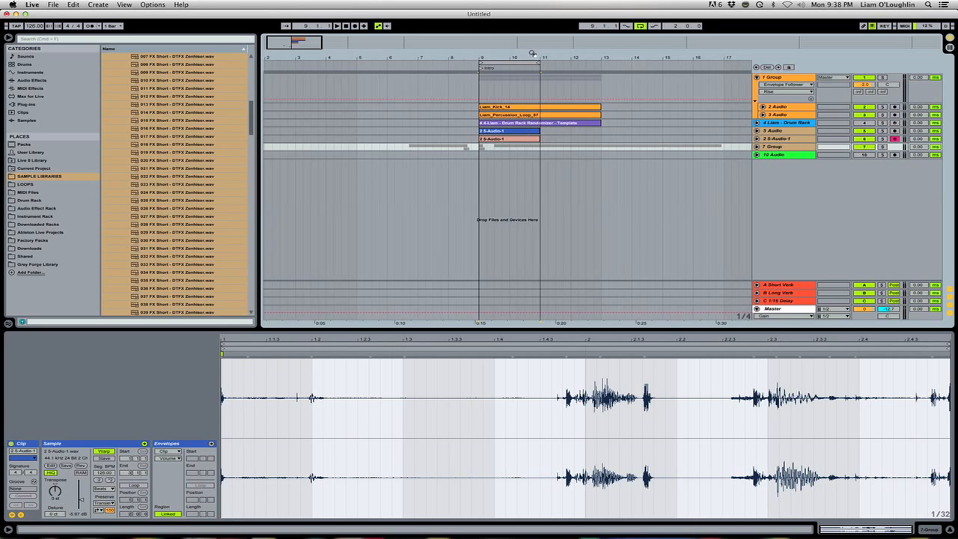